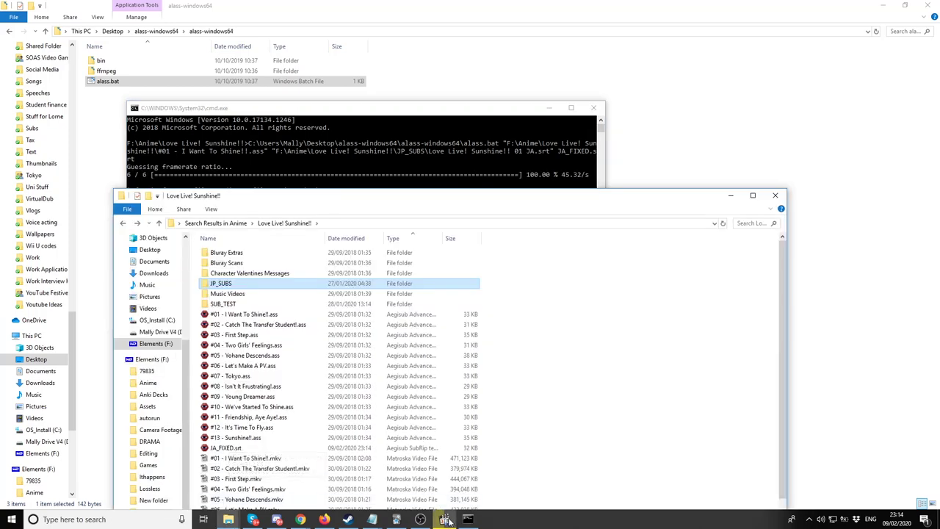
click(446, 520)
Step: Bring the Love Live! Sunshine!! folder, with its 13 .ass subtitles and .mkv episodes, to the front
drag(225, 447, 411, 346)
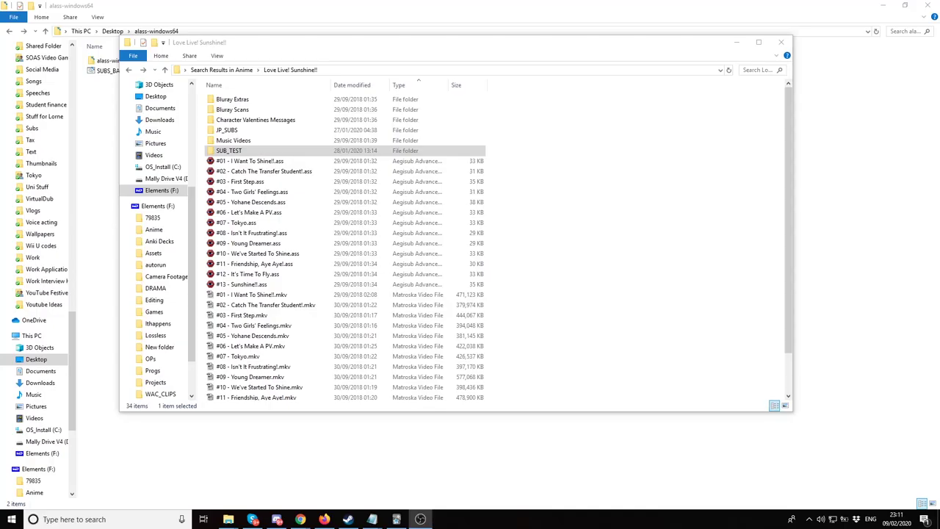
Step: Play episode #01, jump to scenes around 09:39 and 11:22, and pause
double_click(248, 294)
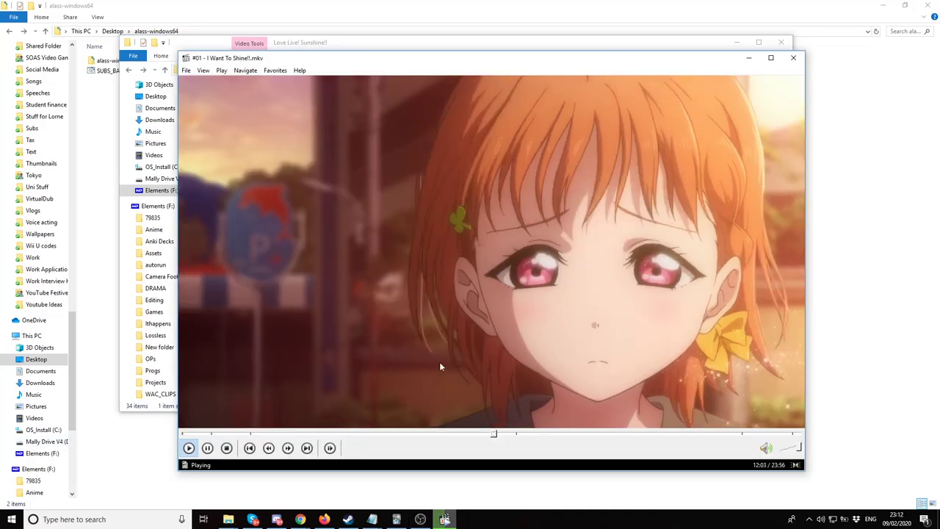
click(431, 433)
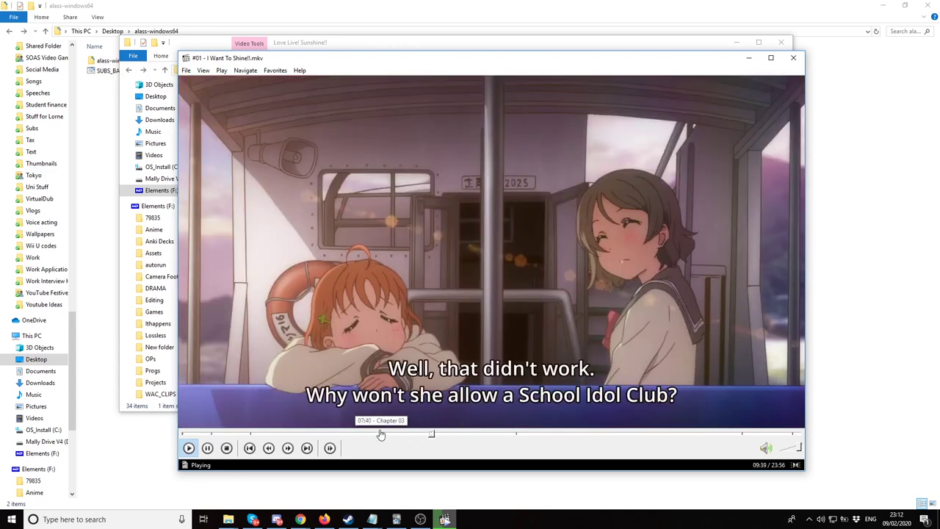
click(476, 433)
click(548, 233)
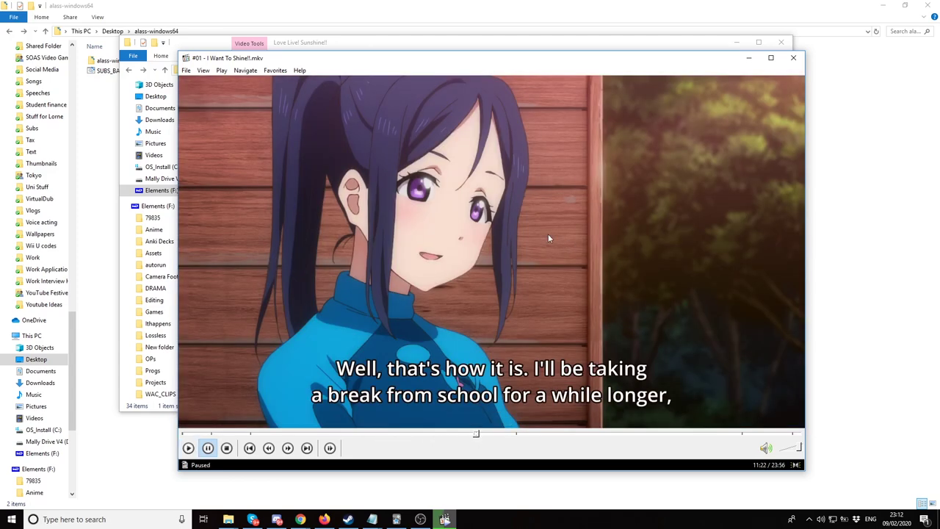
Step: Load 01 JA.srt from JP_SUBS onto the player and resume playback
key(alt+Tab)
click(250, 161)
double_click(226, 131)
click(256, 101)
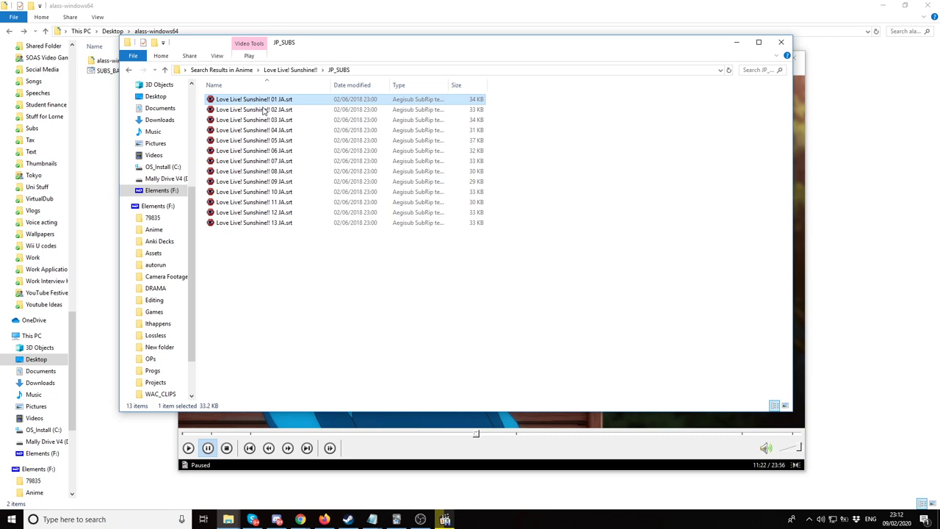
drag(259, 104, 408, 425)
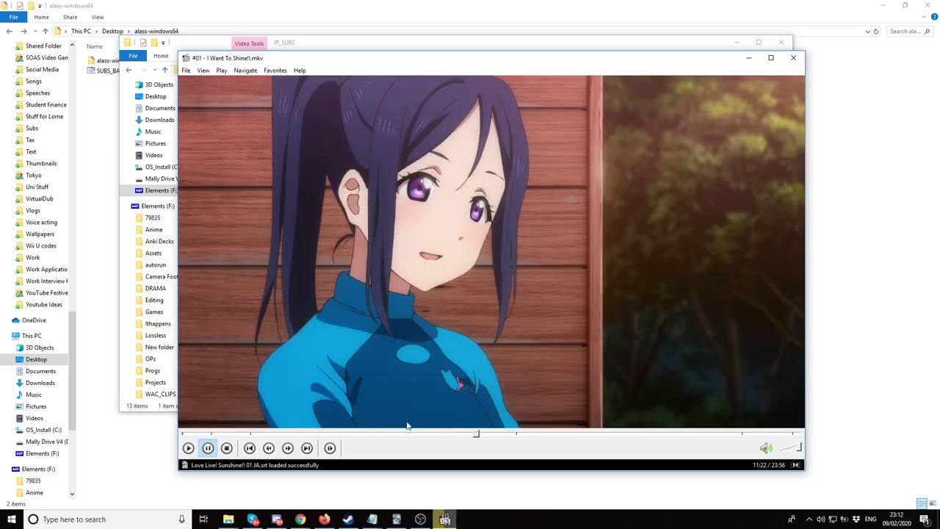
click(440, 260)
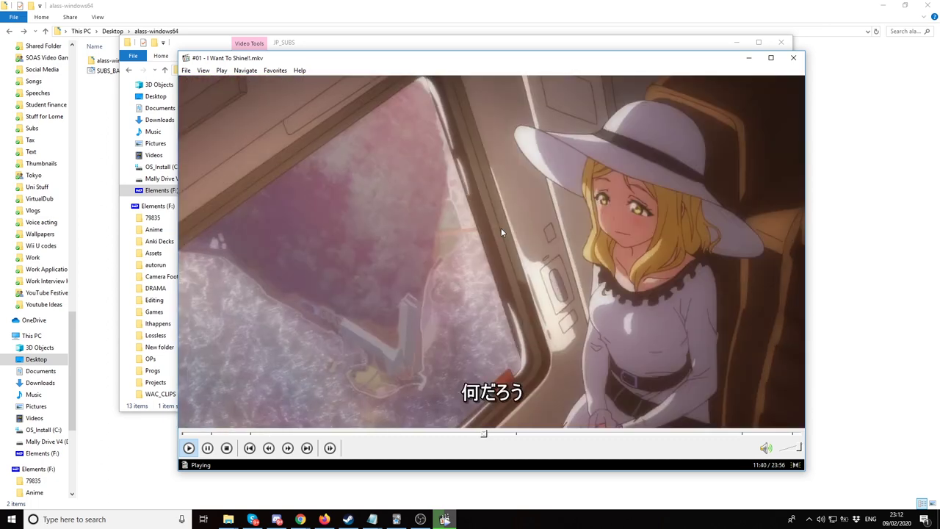
Step: Pause the video and open Command Prompt from the episode folder's address bar with cmd
click(418, 291)
click(368, 46)
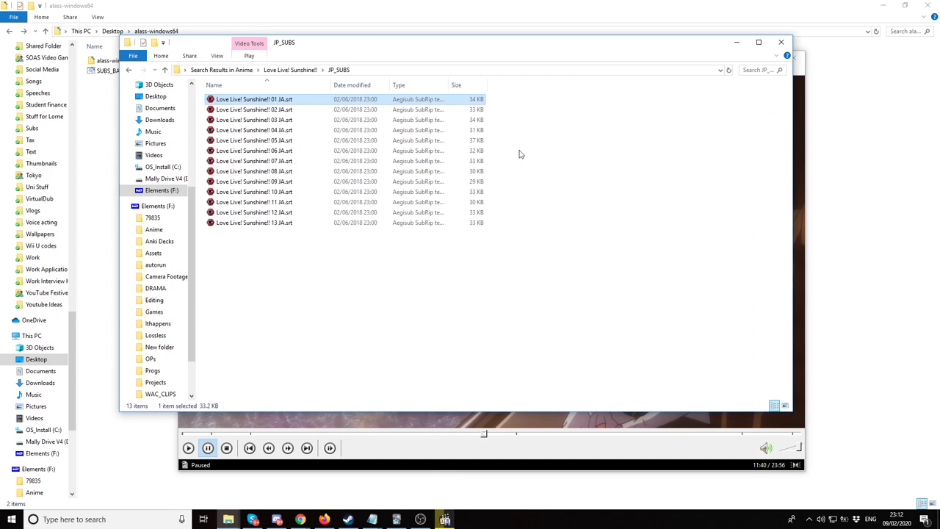
click(396, 71)
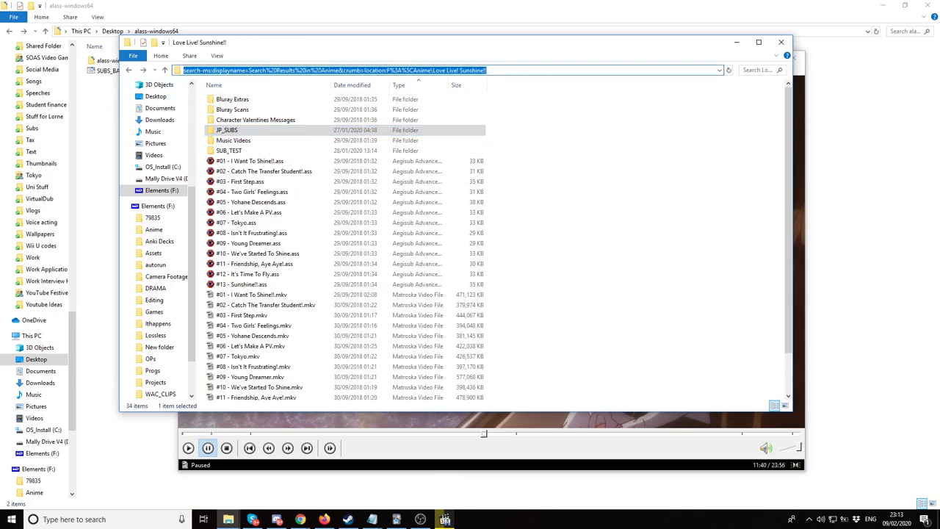
text(cm)
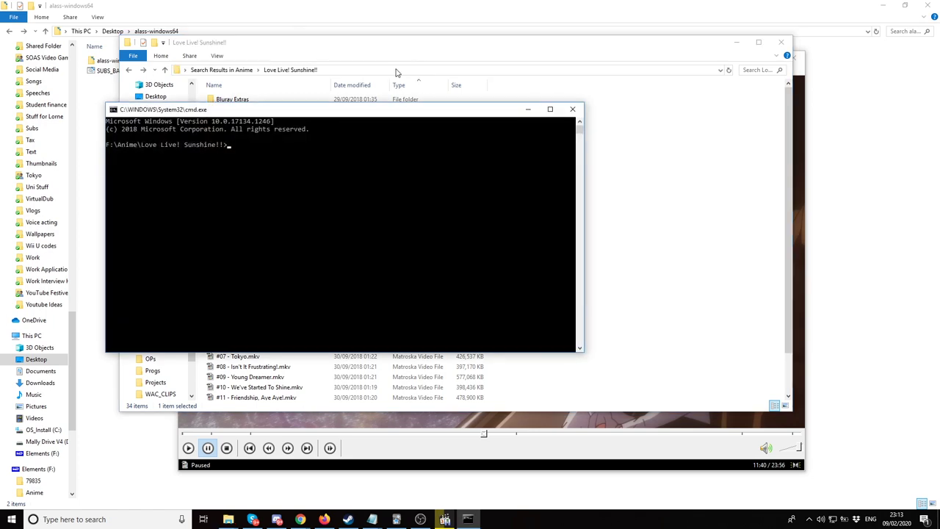
drag(257, 109, 279, 108)
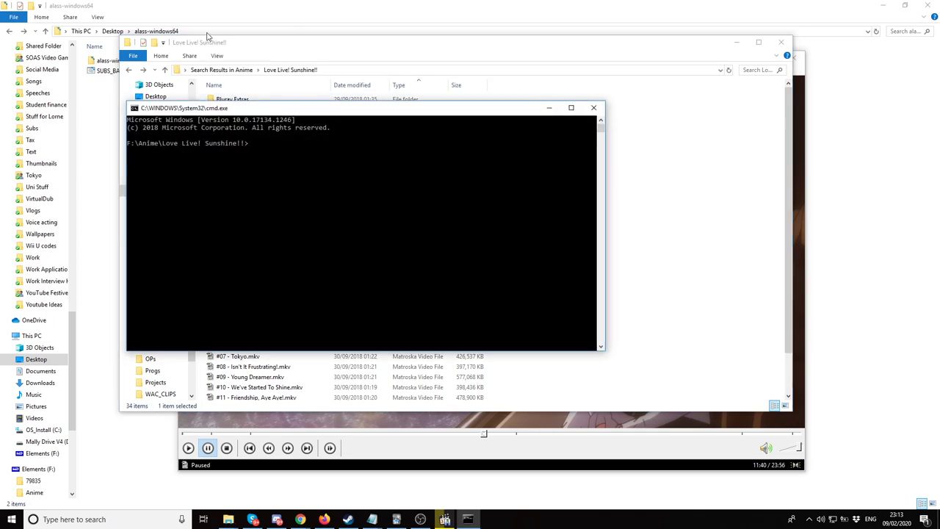
Step: Add the alass.bat path from the alass-windows64 folder to the command line
click(337, 15)
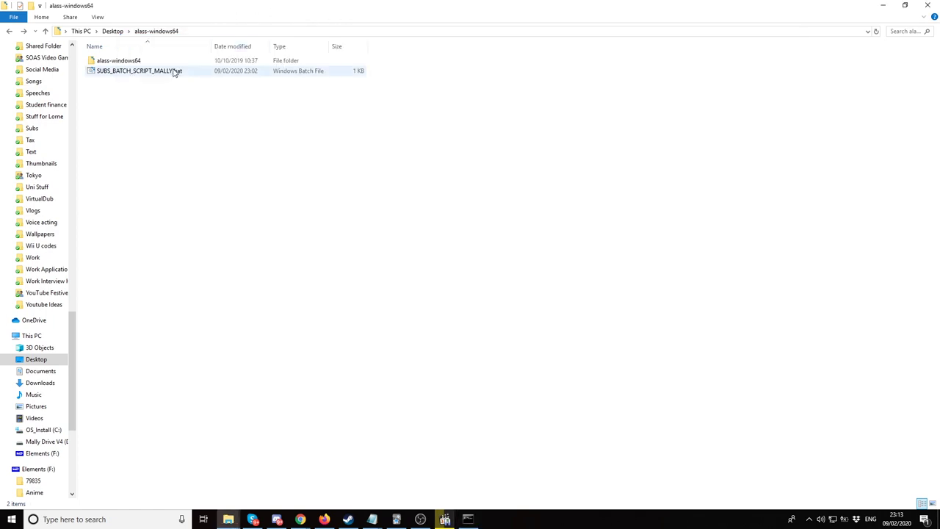
click(149, 73)
double_click(118, 60)
click(107, 80)
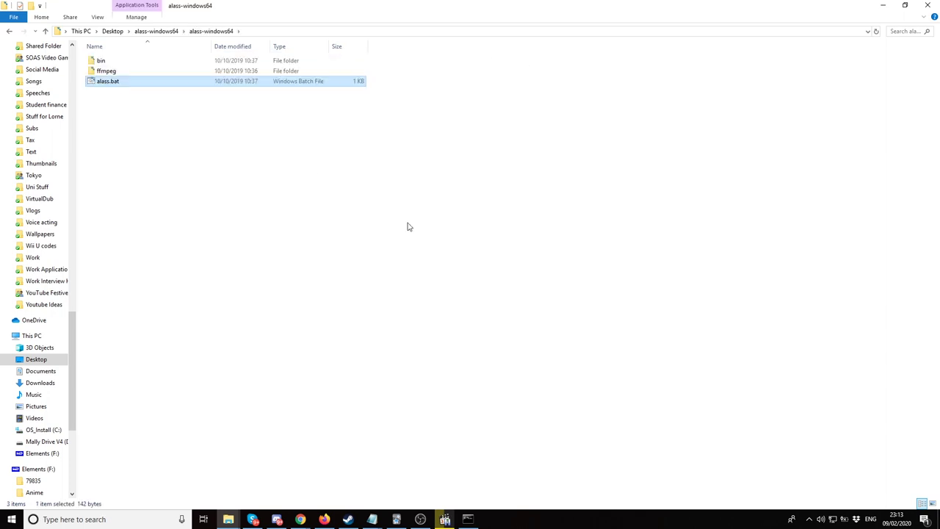
click(481, 522)
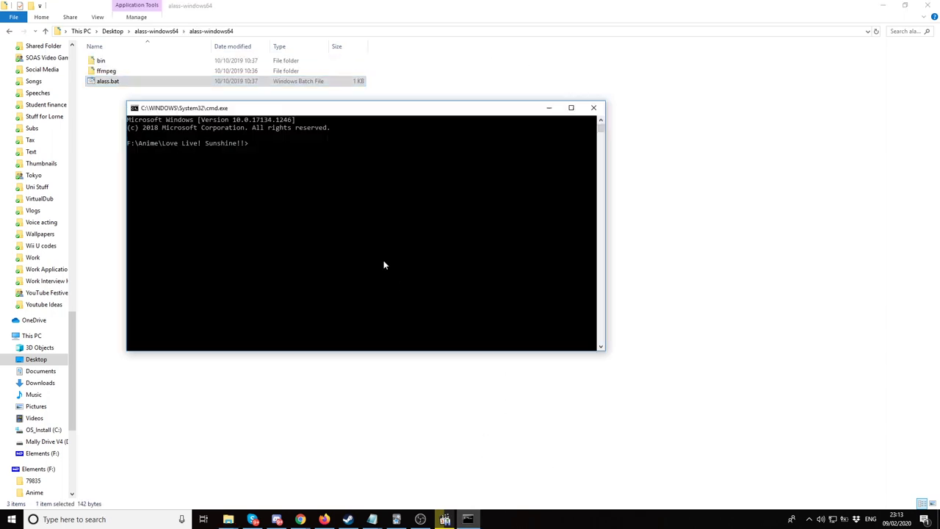
drag(116, 85, 246, 161)
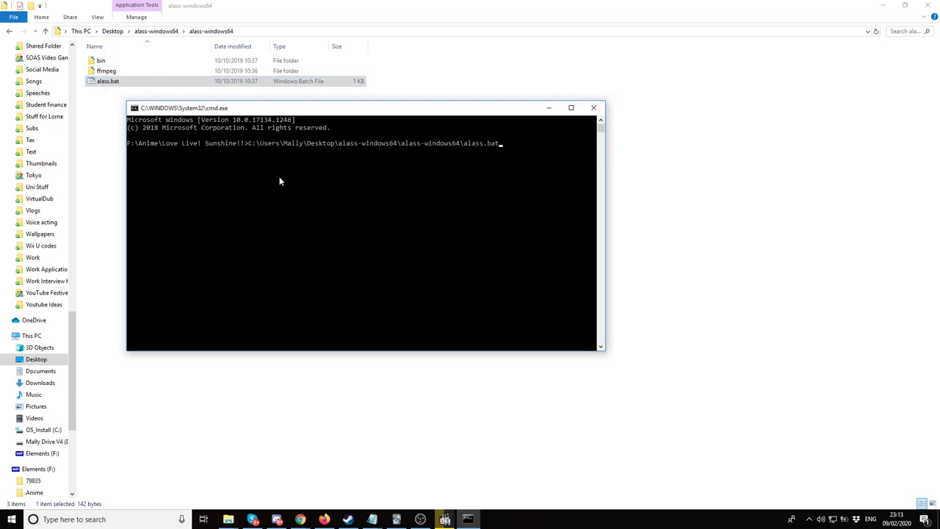
Step: Append the episode #01 .ass subtitle path to the alass command
mouse_move(229, 519)
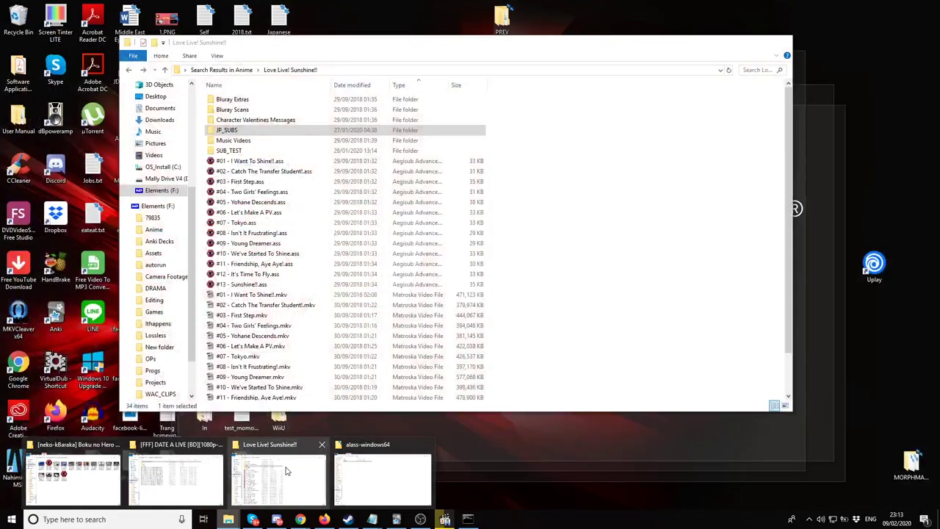
click(293, 485)
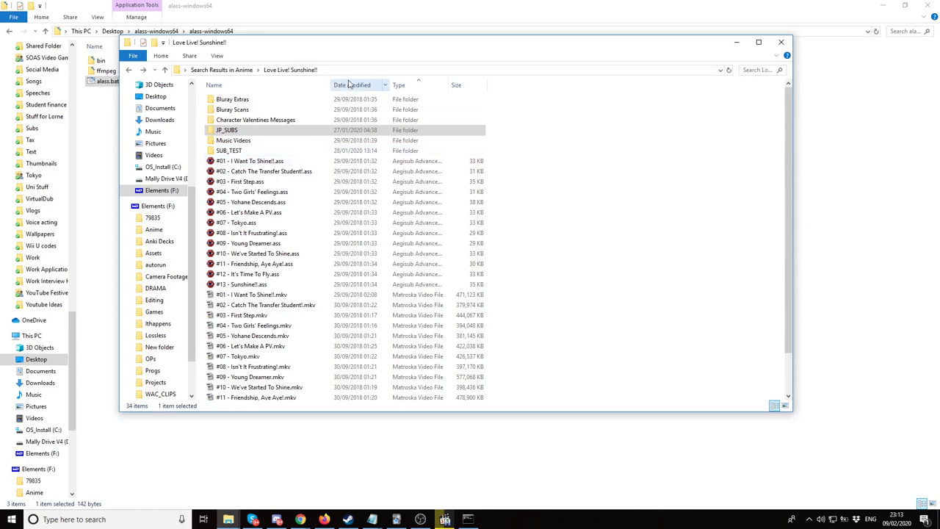
drag(382, 47, 382, 257)
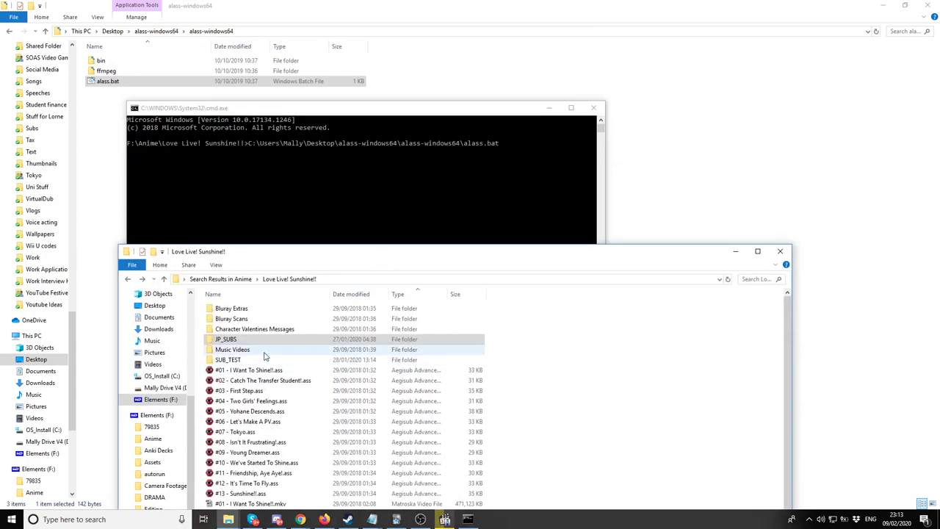
drag(245, 376, 516, 213)
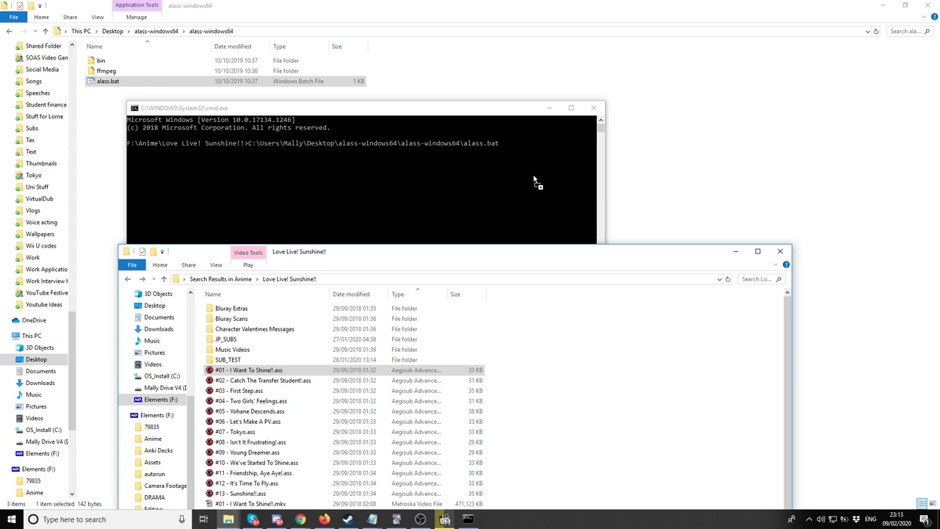
drag(534, 180, 534, 179)
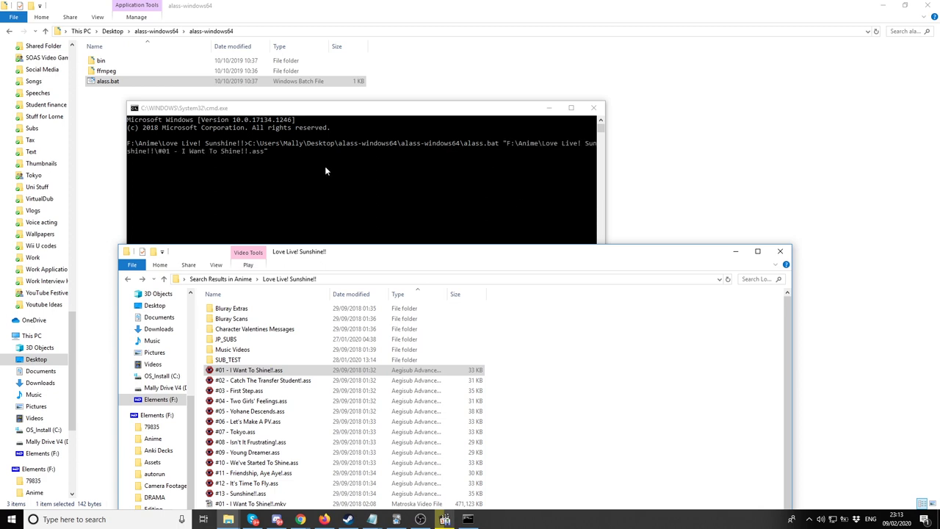
Step: Append the JP_SUBS 01 JA.srt path to the command
click(317, 109)
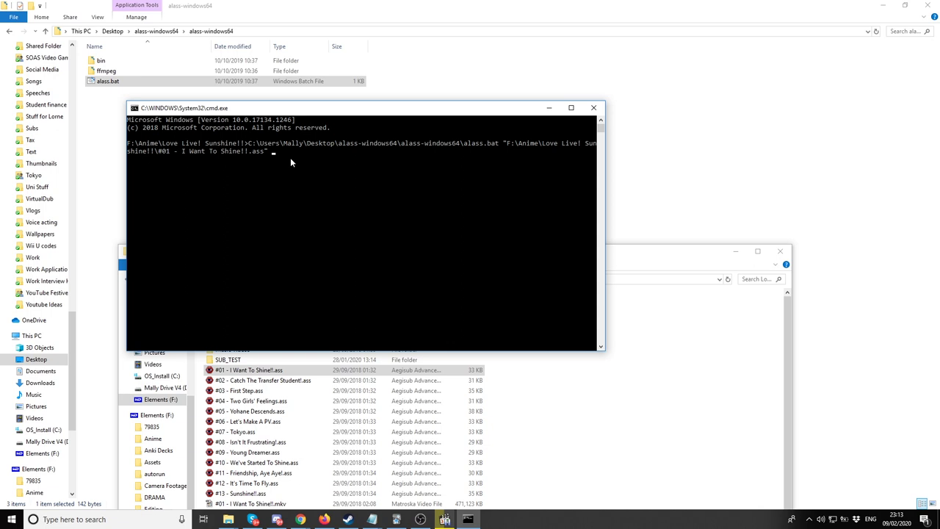
click(708, 262)
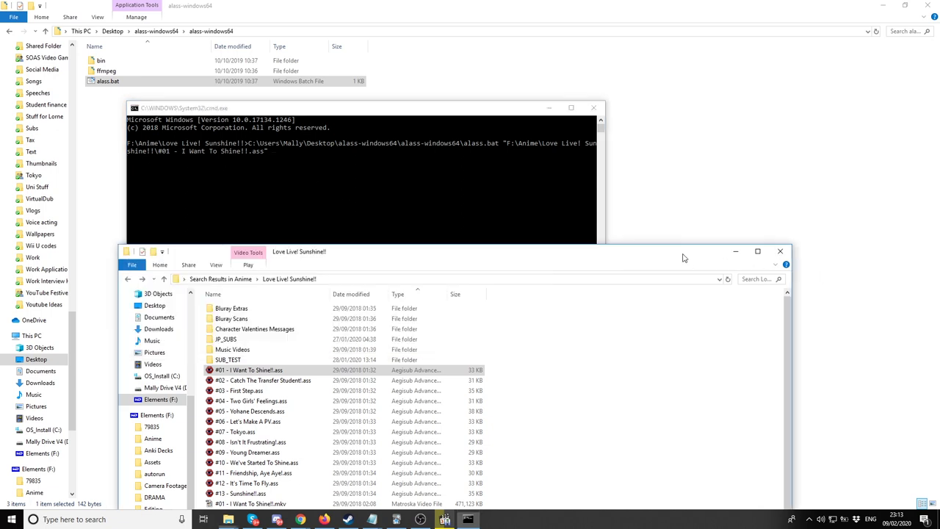
double_click(226, 339)
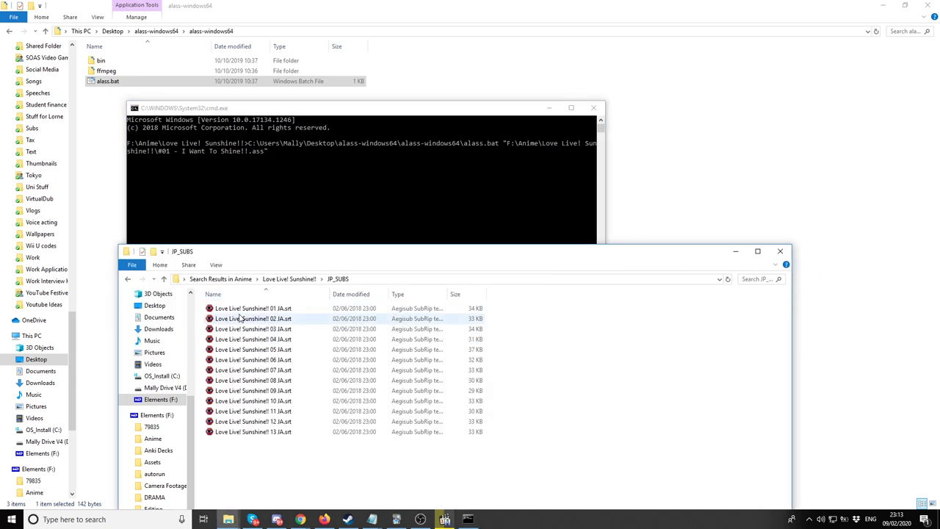
drag(239, 311, 328, 195)
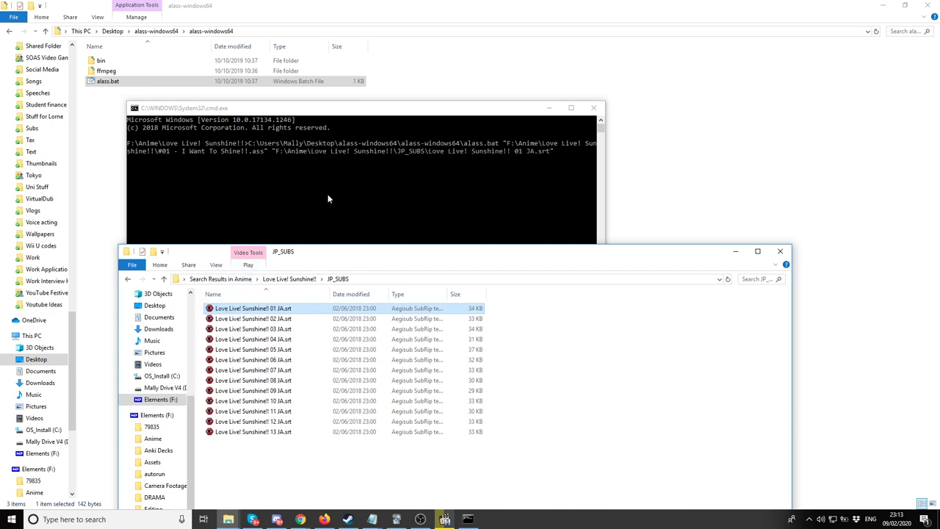
Step: Finish the output name JA_FIXED.srt and run alass, shifting 475 subtitles by -0:00:06.942
click(449, 113)
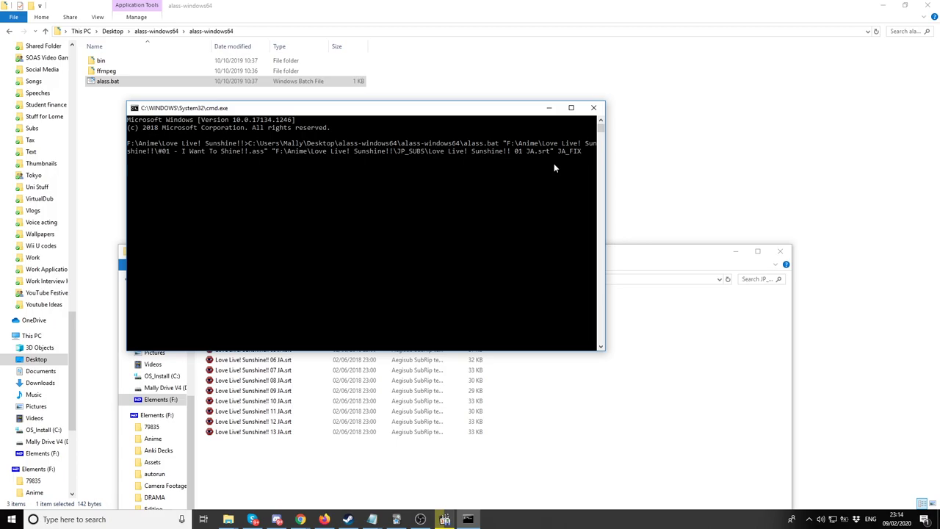
text(ED.)
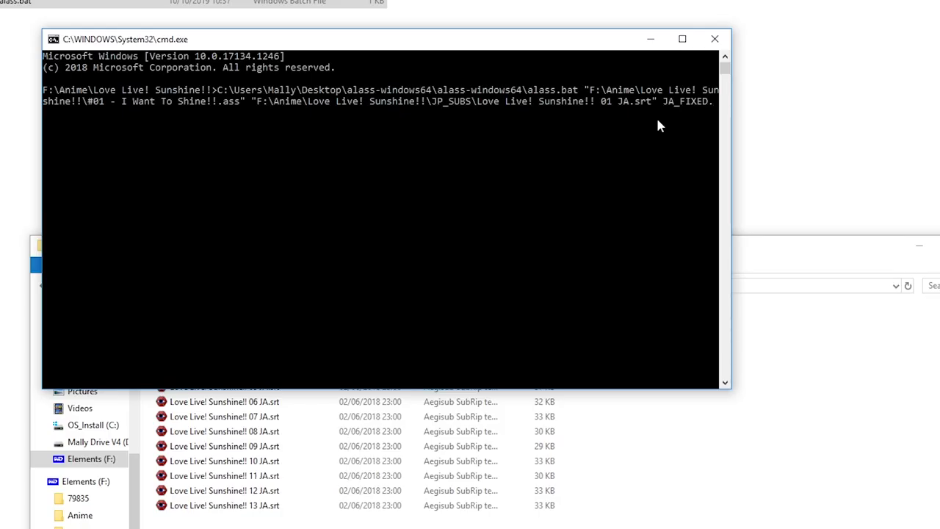
text(srt)
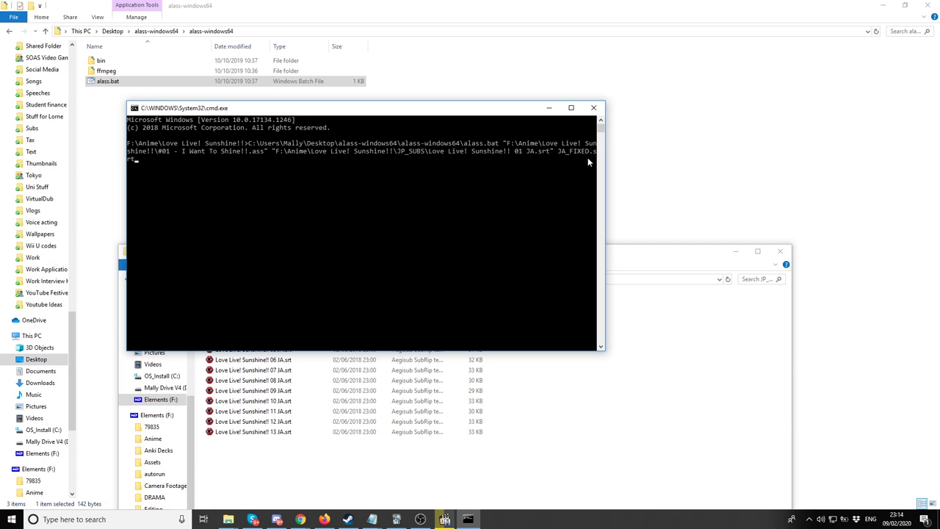
click(242, 175)
key(Return)
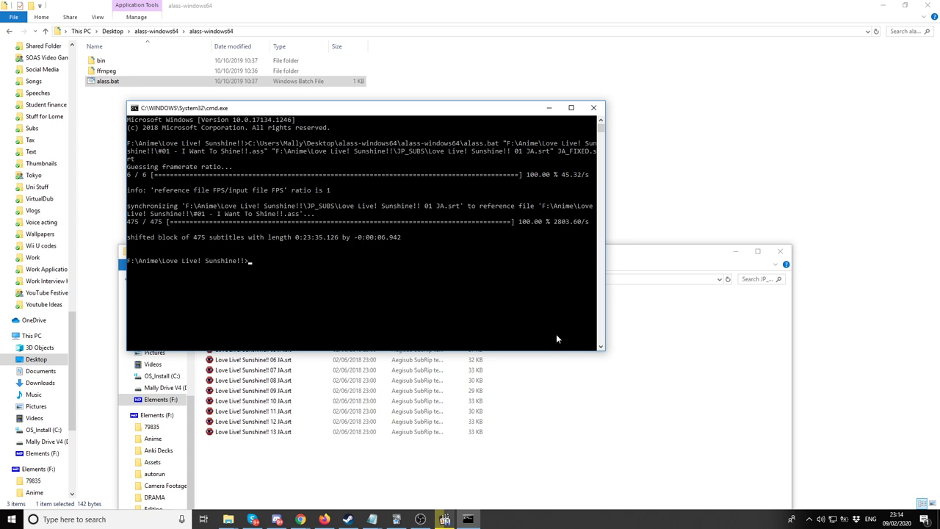
click(659, 389)
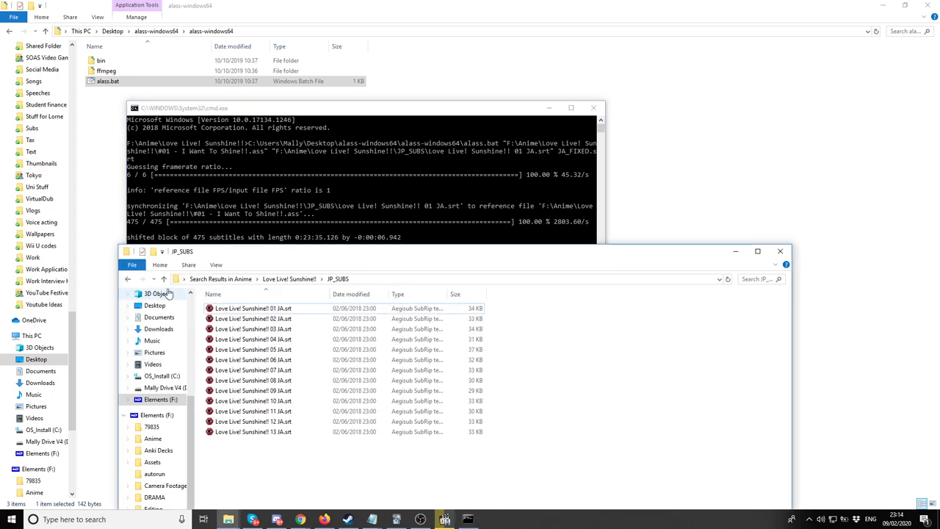
Step: Return to the Love Live! Sunshine!! folder and play episode #01 in the player
click(127, 280)
drag(424, 262, 420, 206)
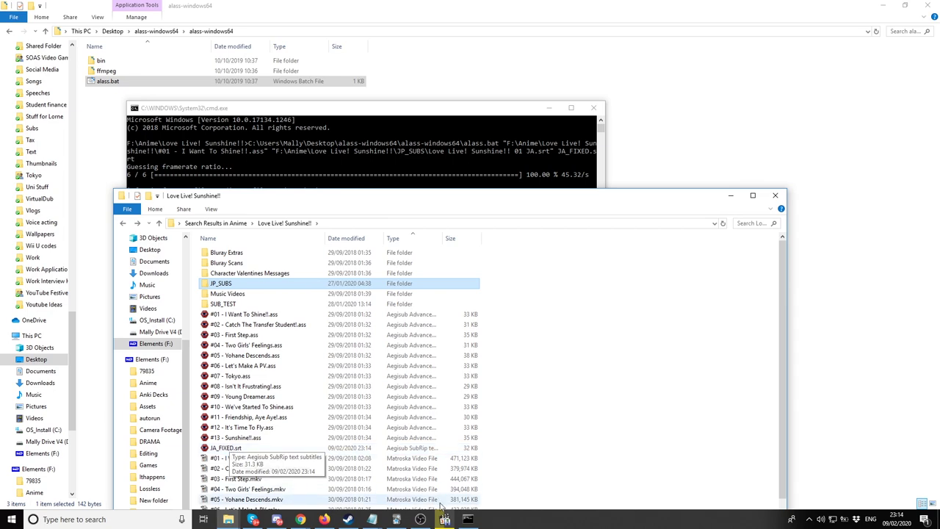
double_click(219, 458)
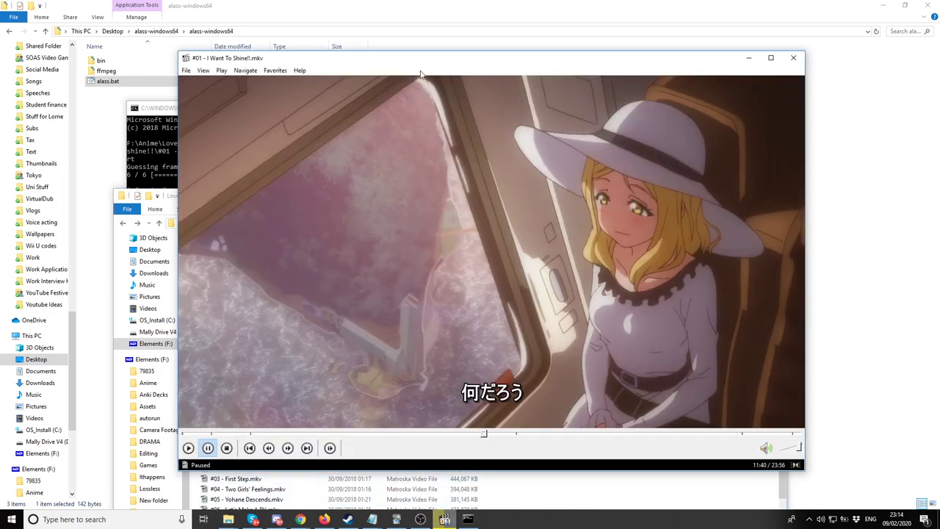
drag(421, 74, 528, 66)
key(space)
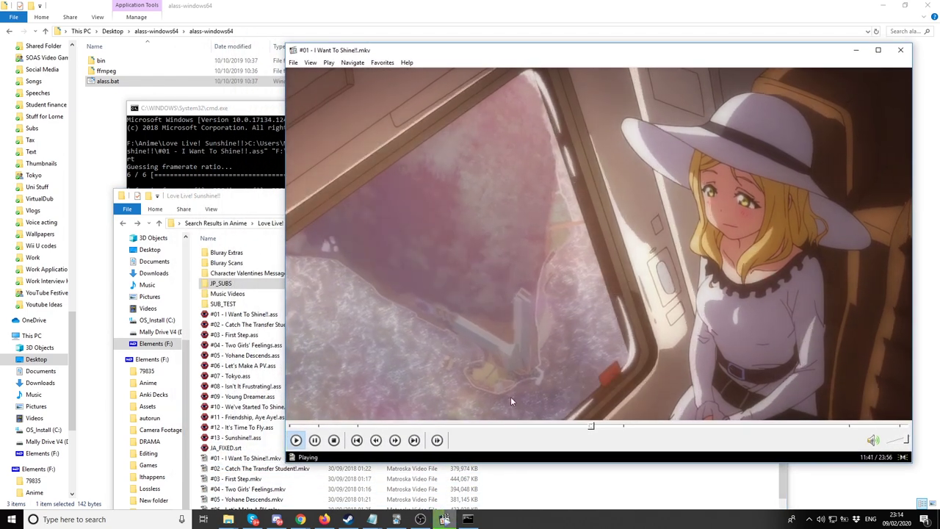
key(space)
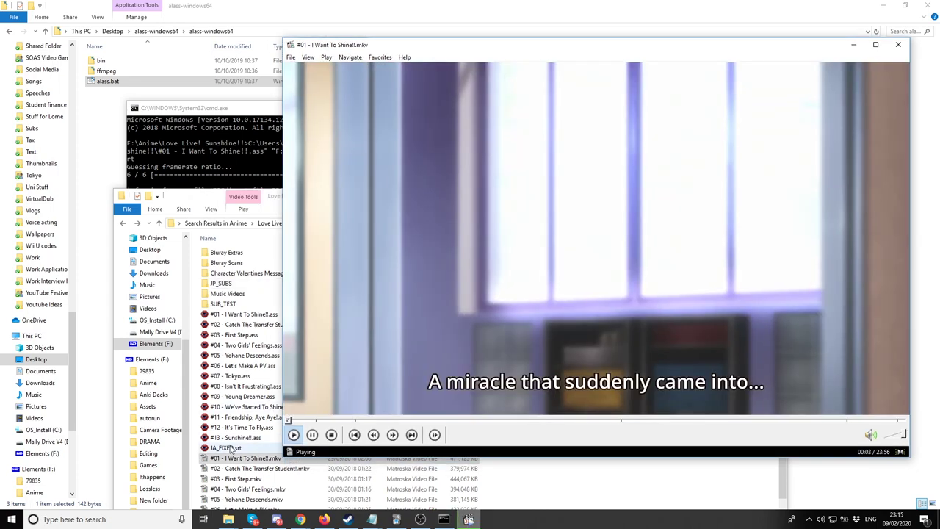
Step: Load JA_FIXED.srt and check subtitle timing around 07:05 and 10:42
drag(226, 447, 473, 316)
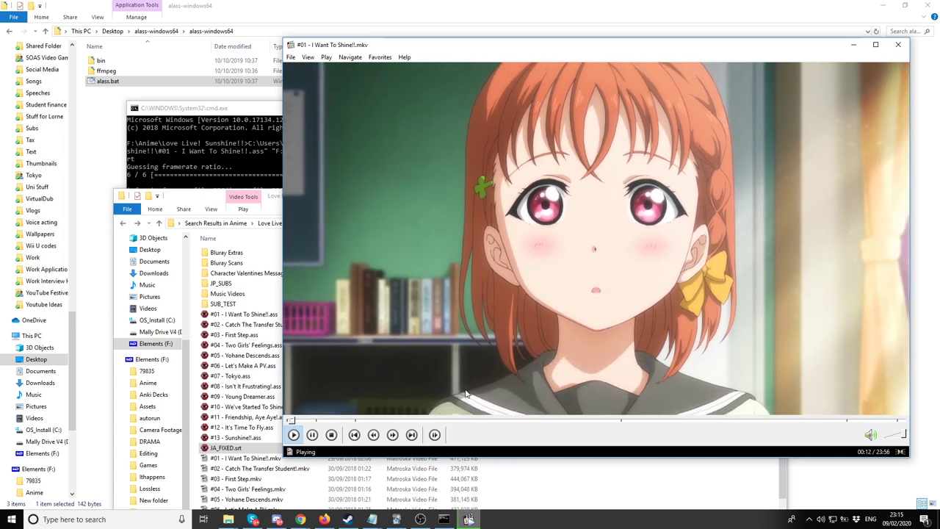
click(460, 420)
click(470, 419)
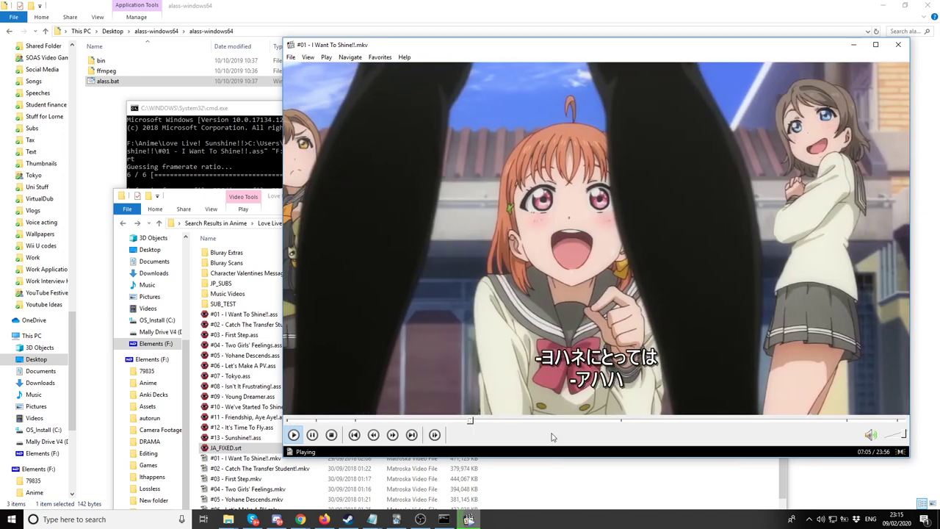
click(564, 420)
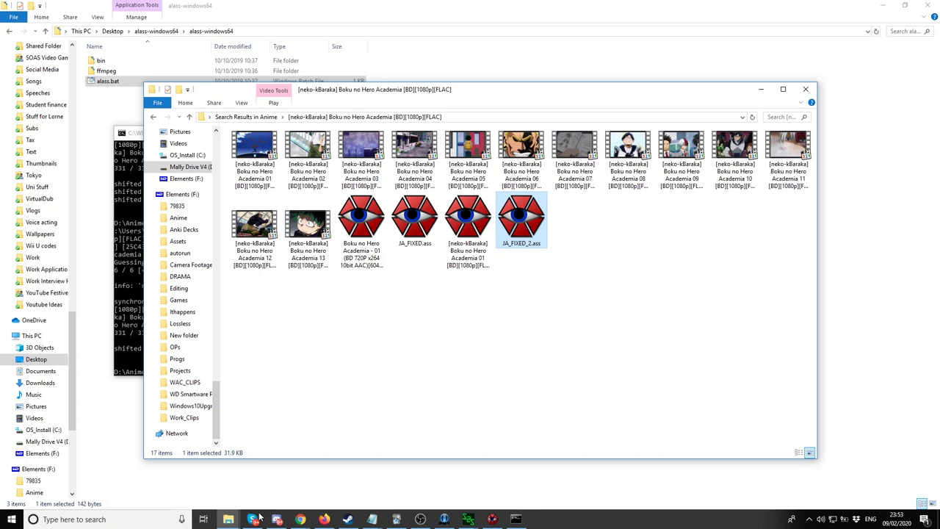
Step: Create a new folder named TUTORIAL_EXAMPLE in the Love Live! Sunshine!! folder
mouse_move(229, 518)
click(254, 478)
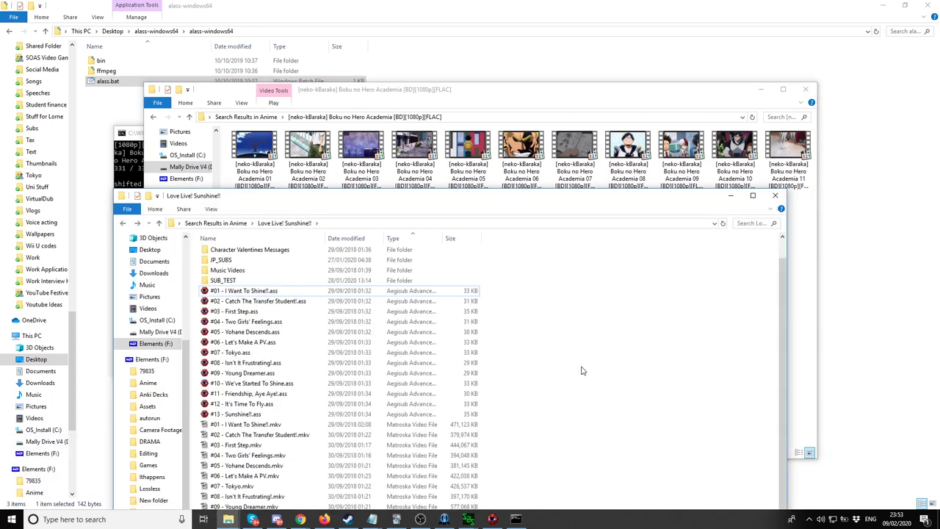
scroll(582, 371, up, 1)
right_click(576, 349)
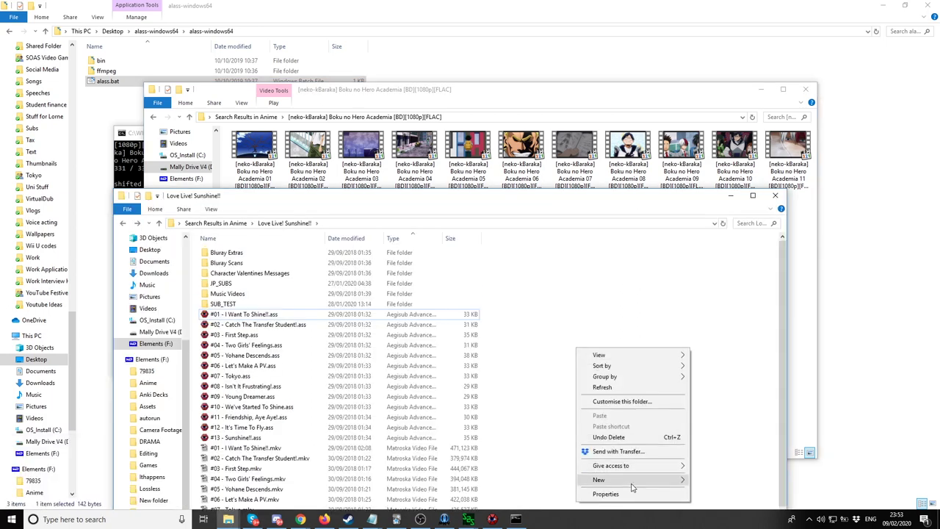
mouse_move(632, 487)
click(706, 336)
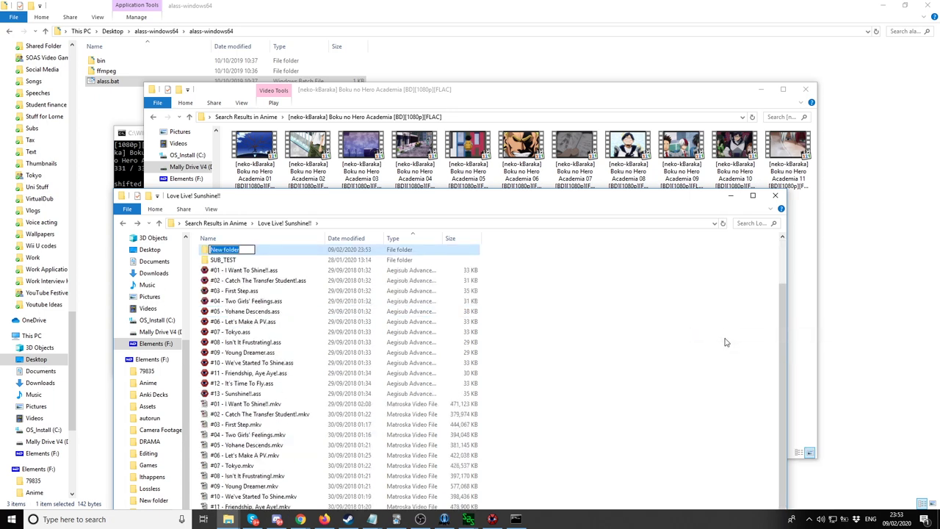
text(TUTORIAL_EXAMPLE)
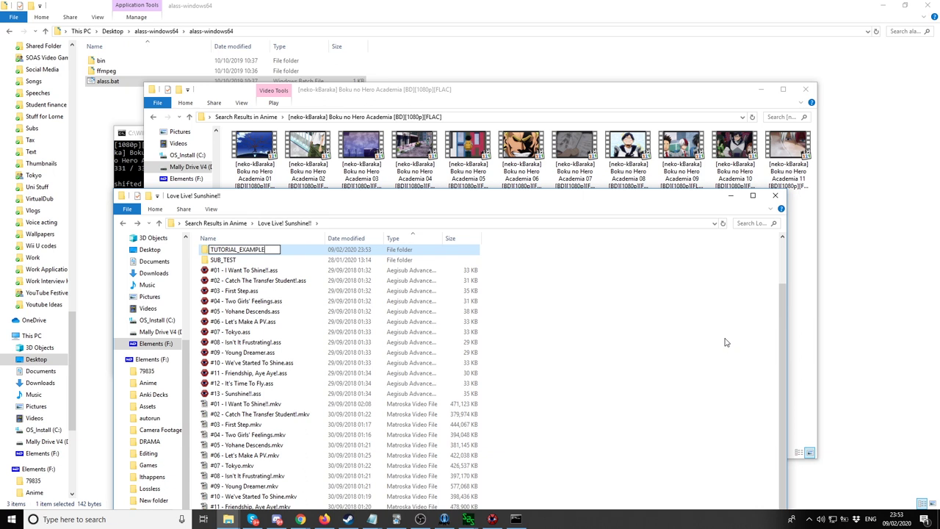
key(Return)
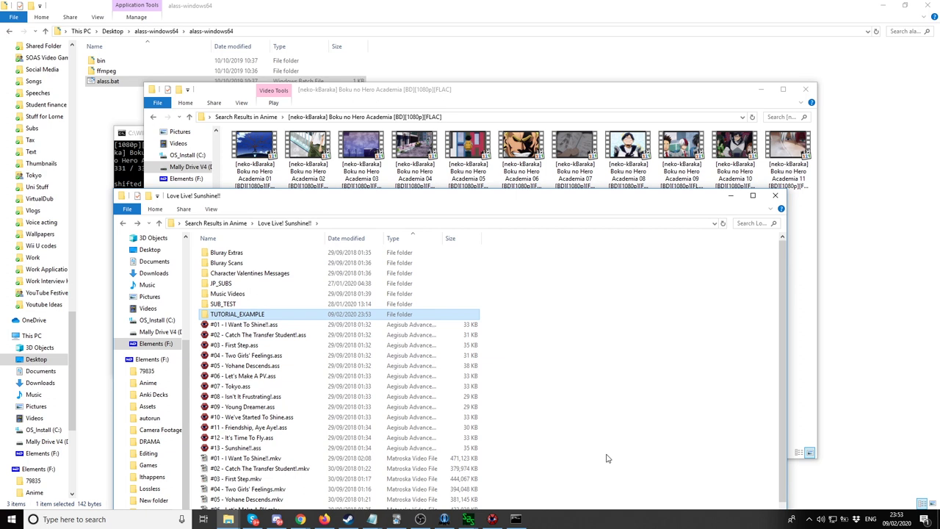
Step: Copy the 13 English .ass subtitle files into TUTORIAL_EXAMPLE
drag(517, 447, 211, 329)
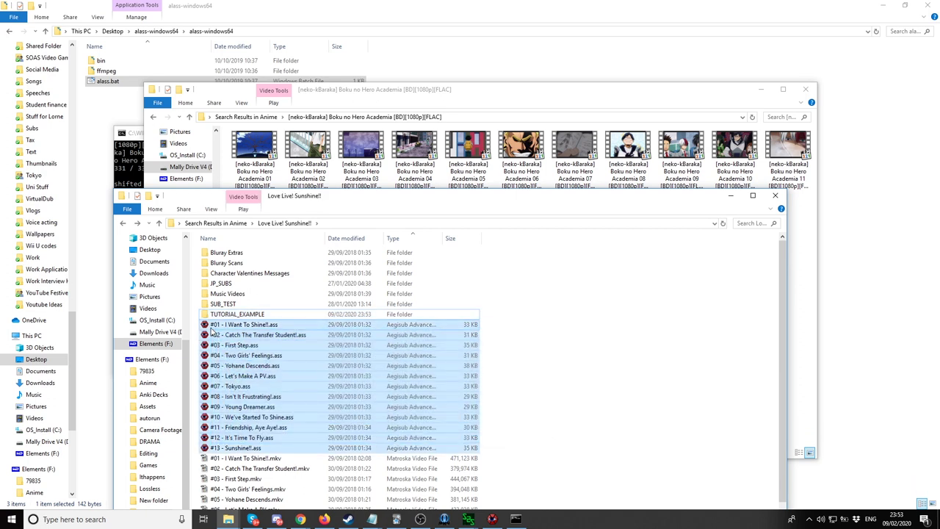
double_click(226, 316)
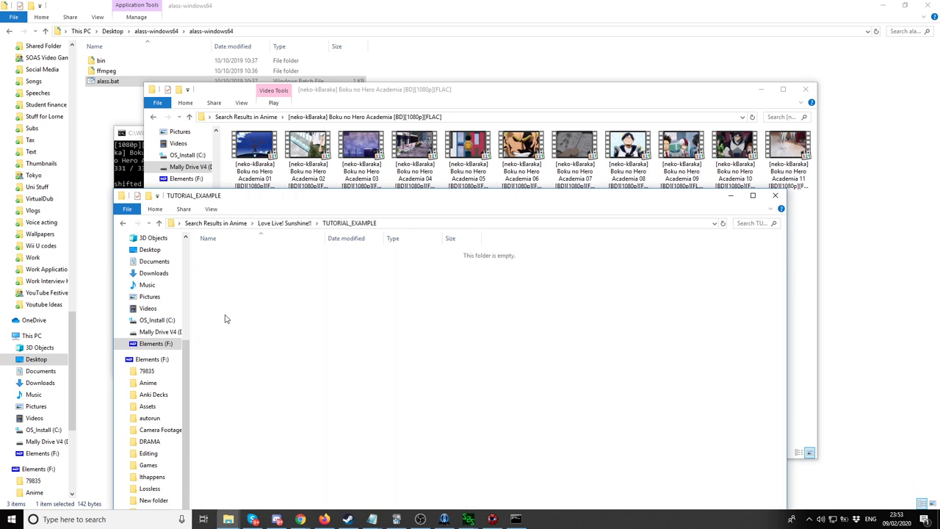
click(122, 222)
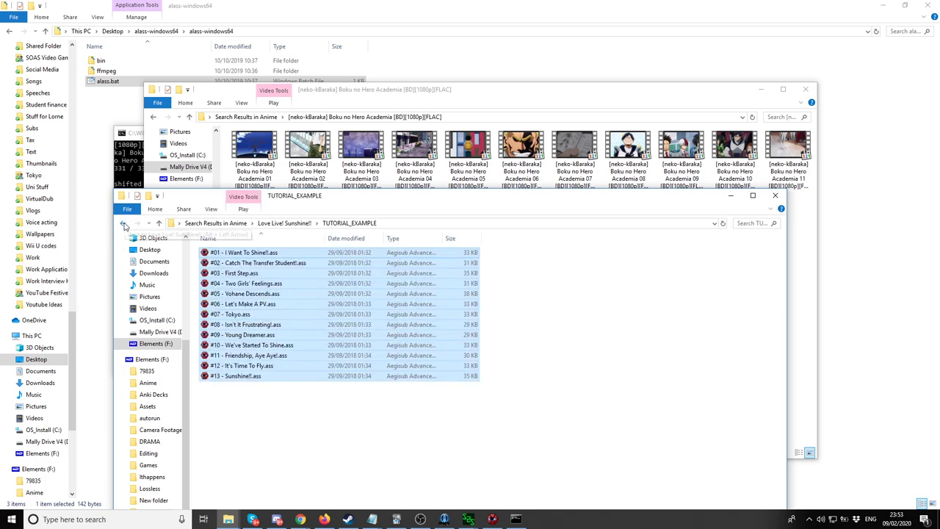
Step: Copy the 13 Japanese JA.srt files from JP_SUBS into TUTORIAL_EXAMPLE
double_click(243, 304)
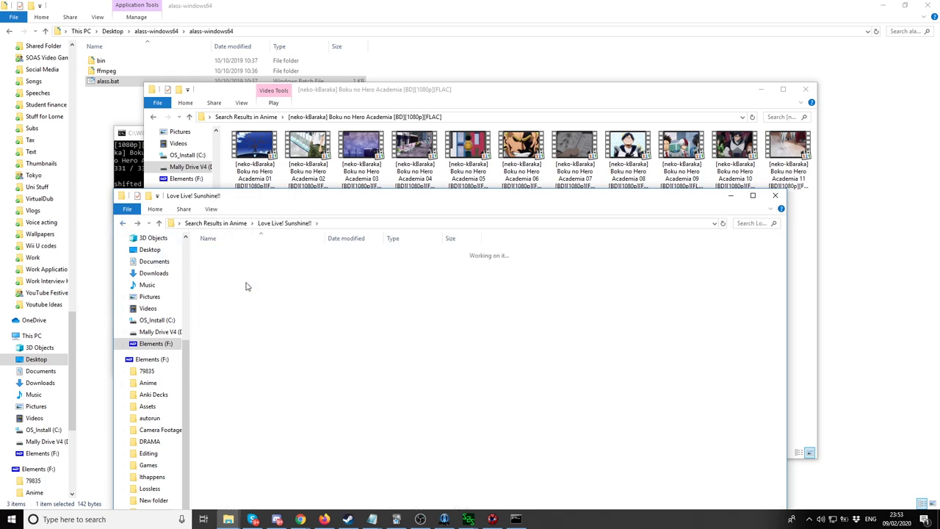
drag(305, 390, 214, 248)
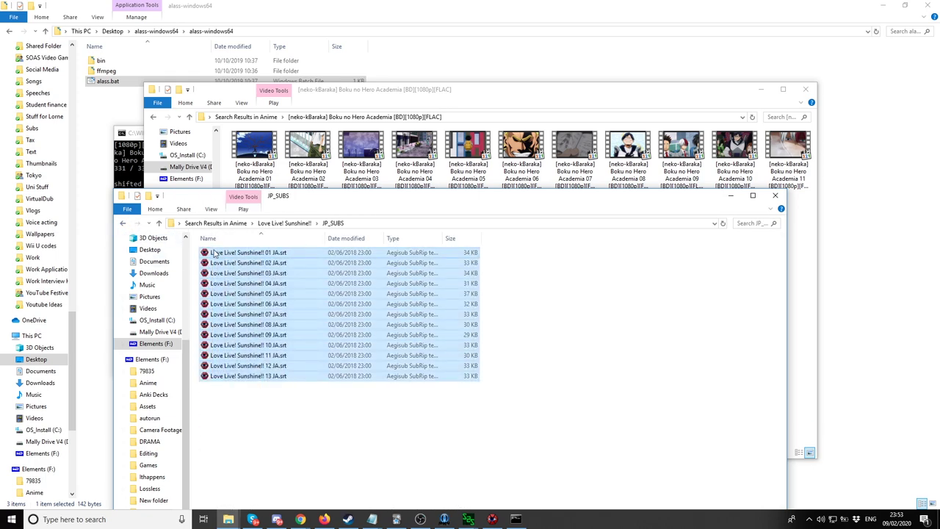
click(122, 223)
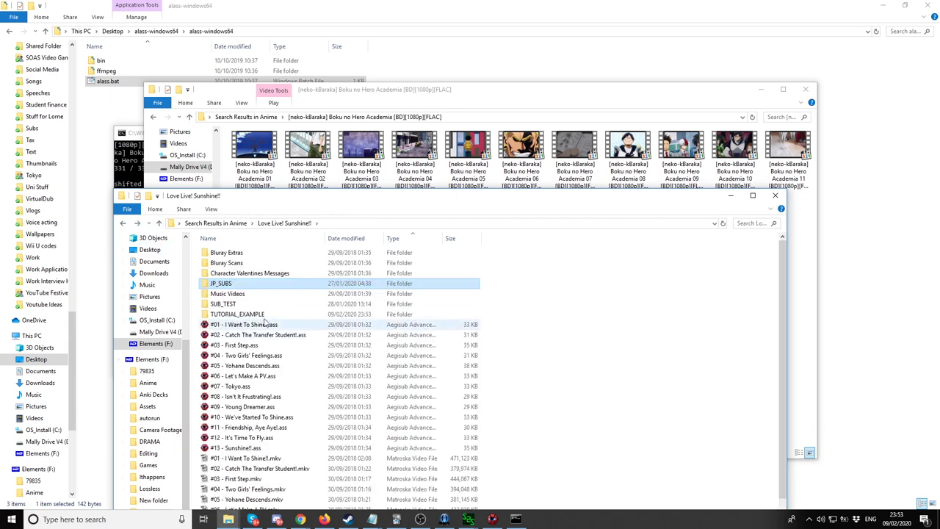
double_click(237, 316)
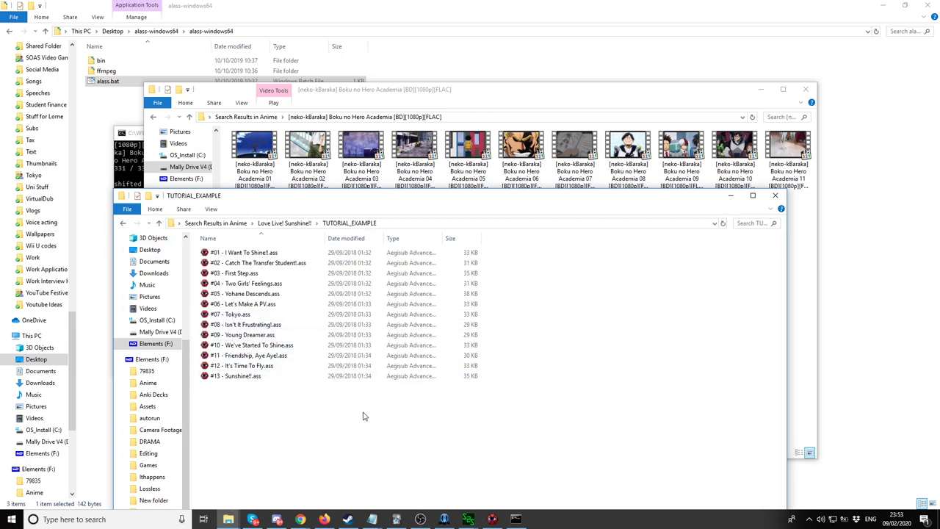
key(ctrl+v)
click(599, 408)
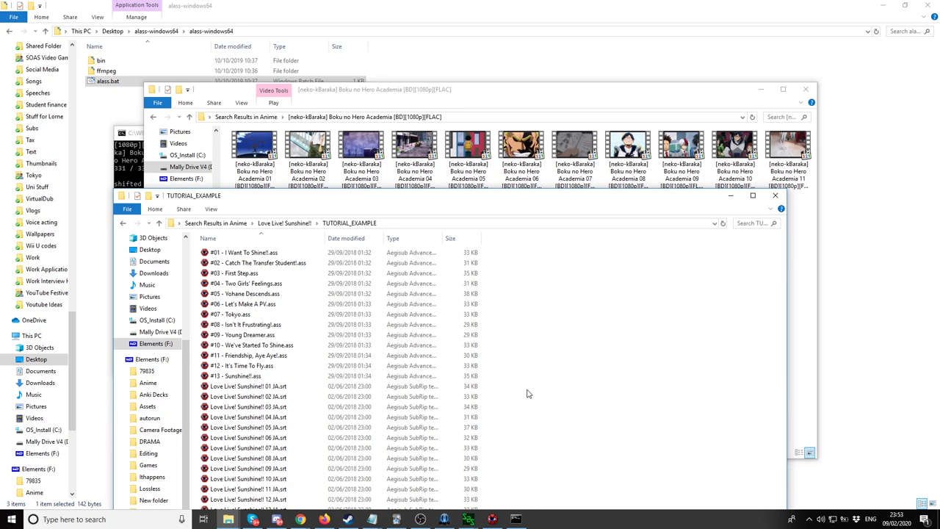
key(super)
Step: Launch Ant Renamer and add the 13 English .ass files to it
text(ant)
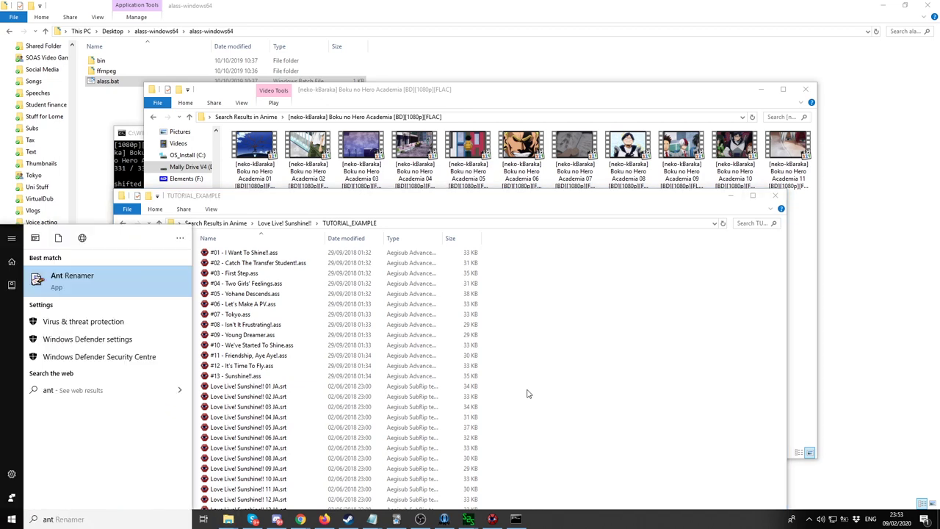
click(526, 394)
click(304, 330)
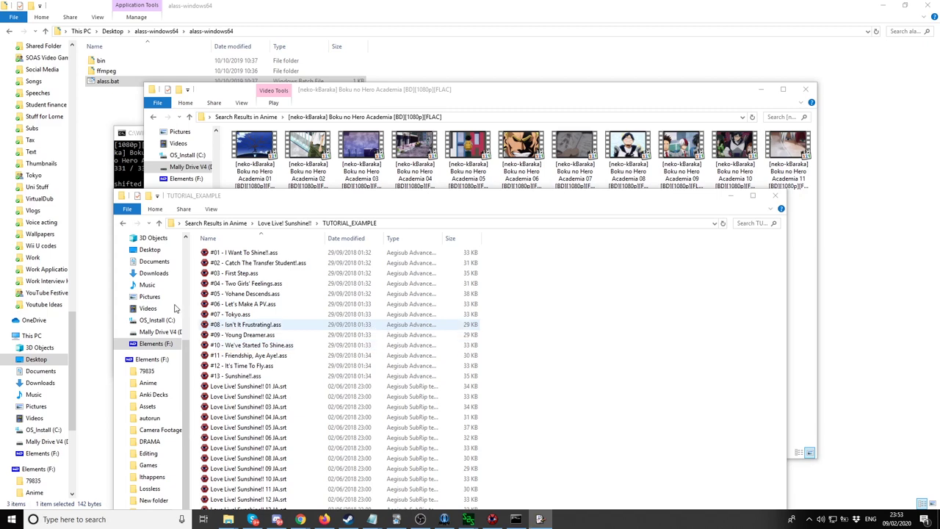
drag(37, 192, 547, 86)
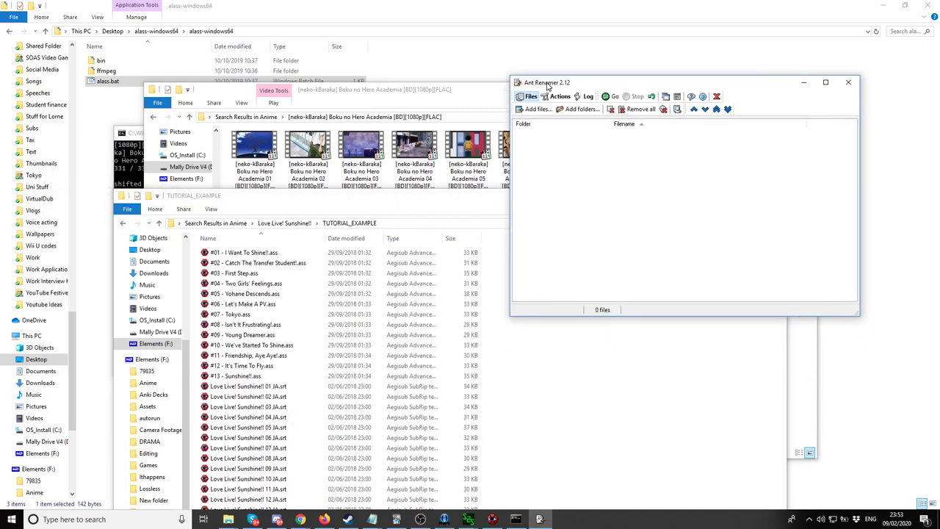
drag(538, 387, 605, 162)
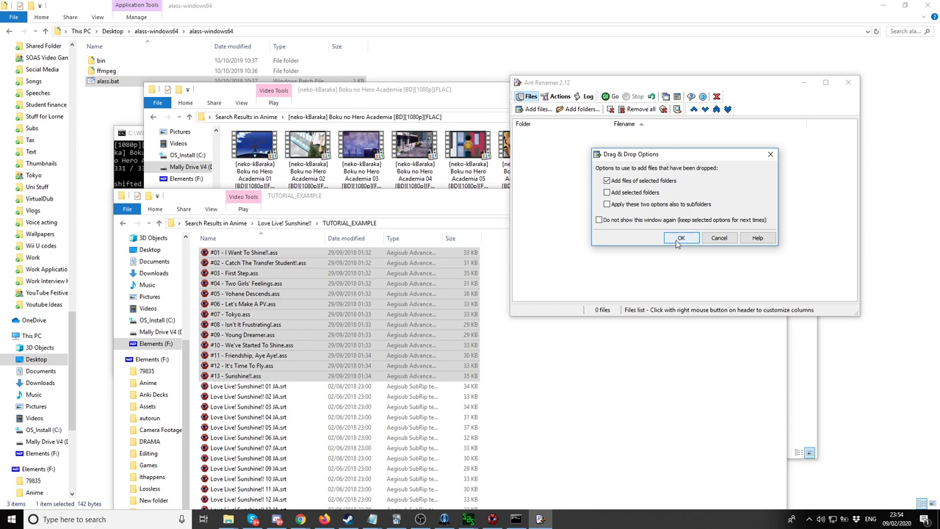
click(678, 238)
Step: Rename them with the Enumeration mask LOVE_LIVE_ENG_%num%%ext%
drag(614, 86, 186, 181)
click(136, 191)
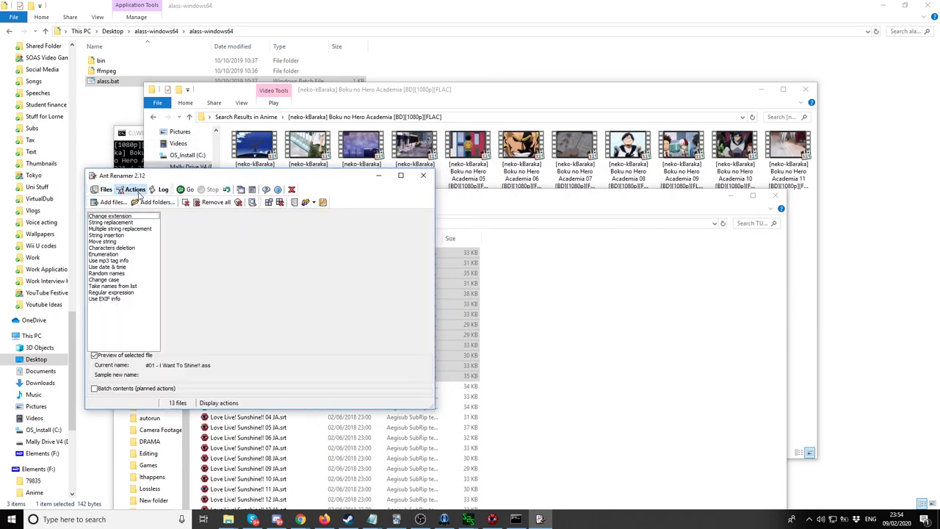
click(110, 254)
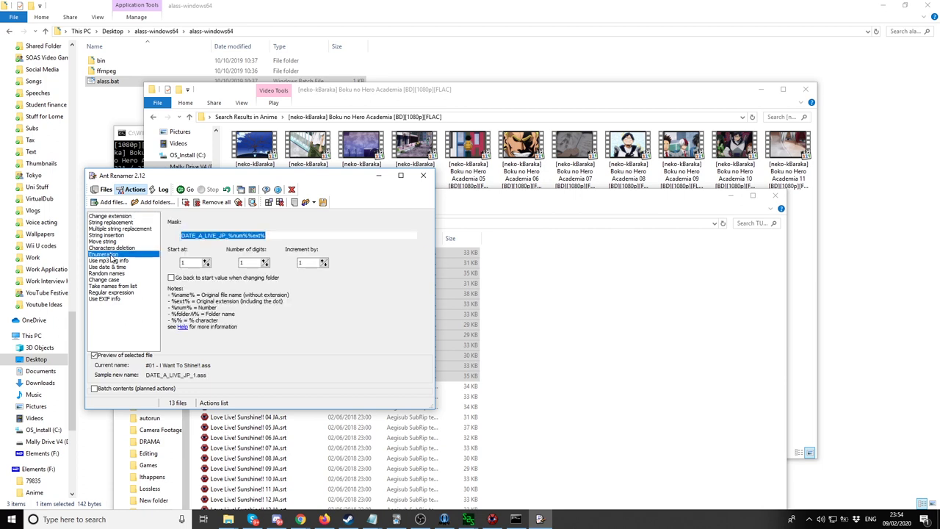
drag(228, 236, 180, 236)
key(BackSpace)
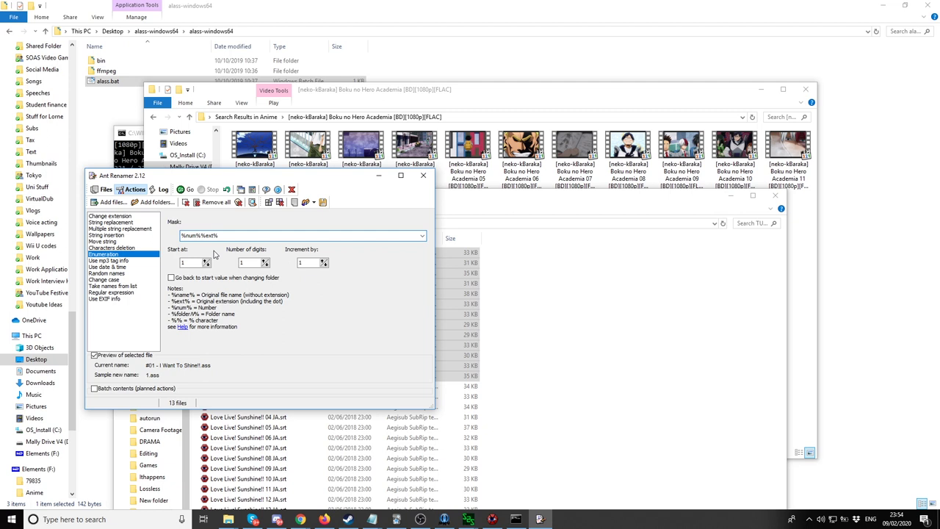
text(LOVE_LI)
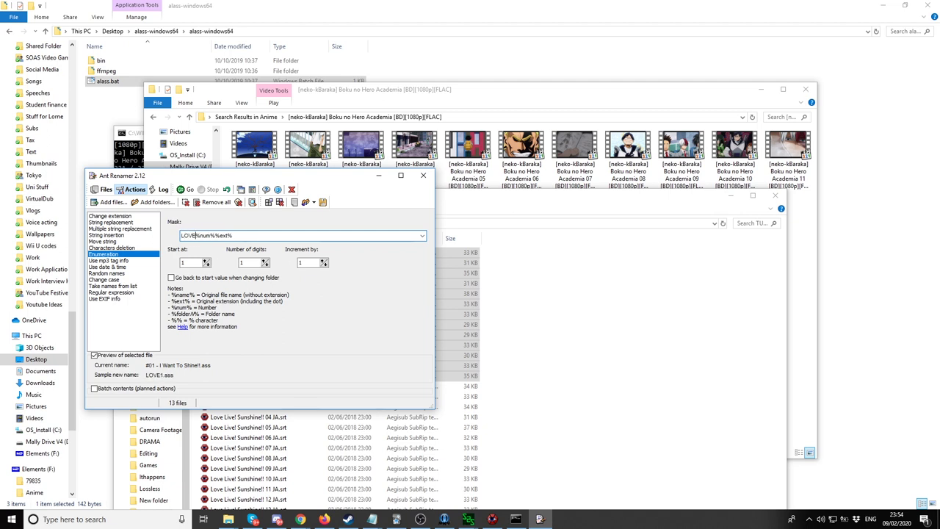
text(VE_ENG_)
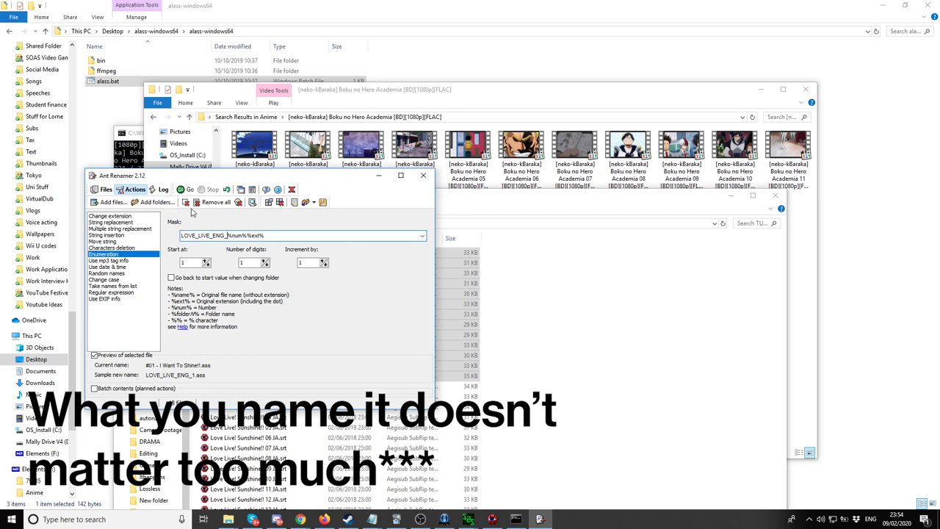
click(184, 190)
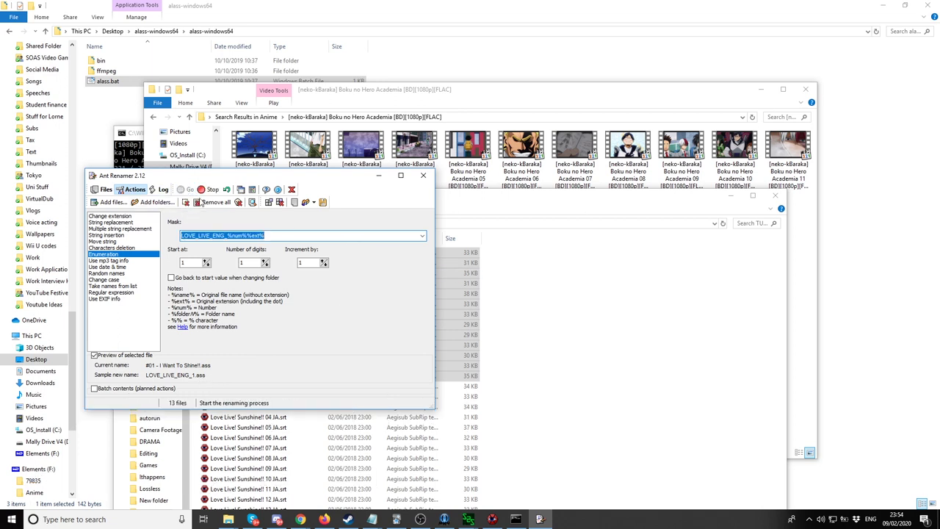
click(630, 331)
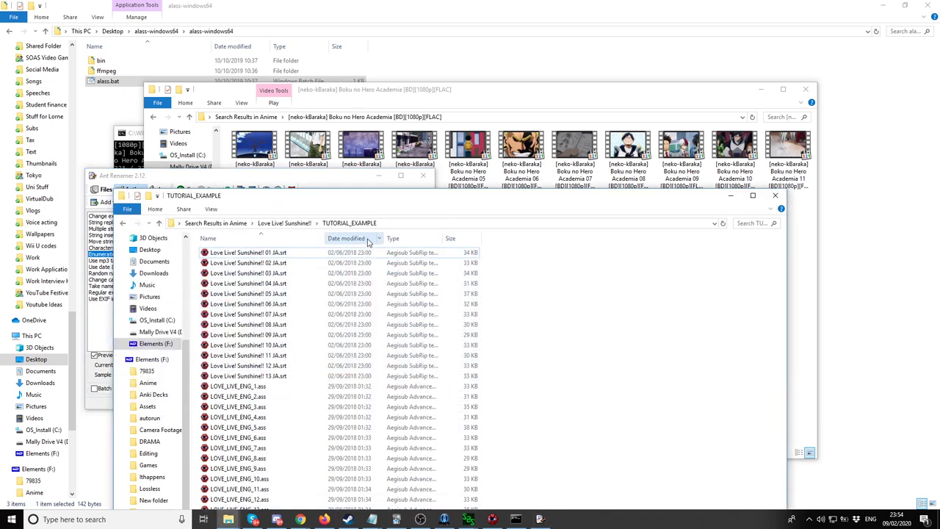
Step: Remove the 13 English files from Ant Renamer's file list
drag(393, 203, 483, 114)
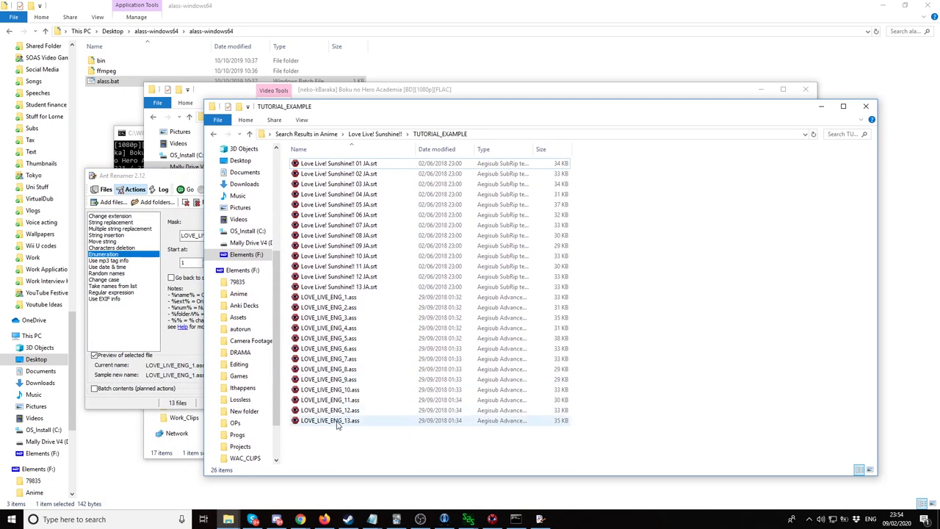
click(103, 189)
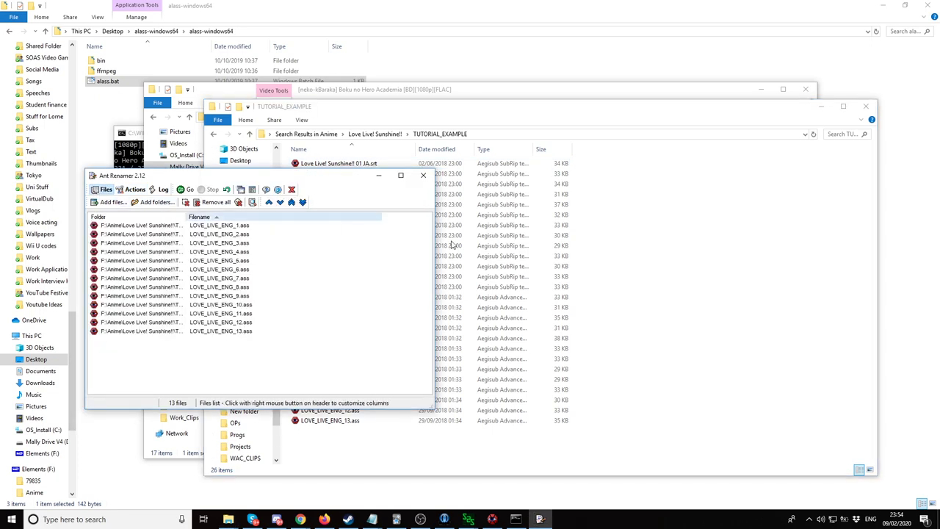
drag(308, 373, 213, 220)
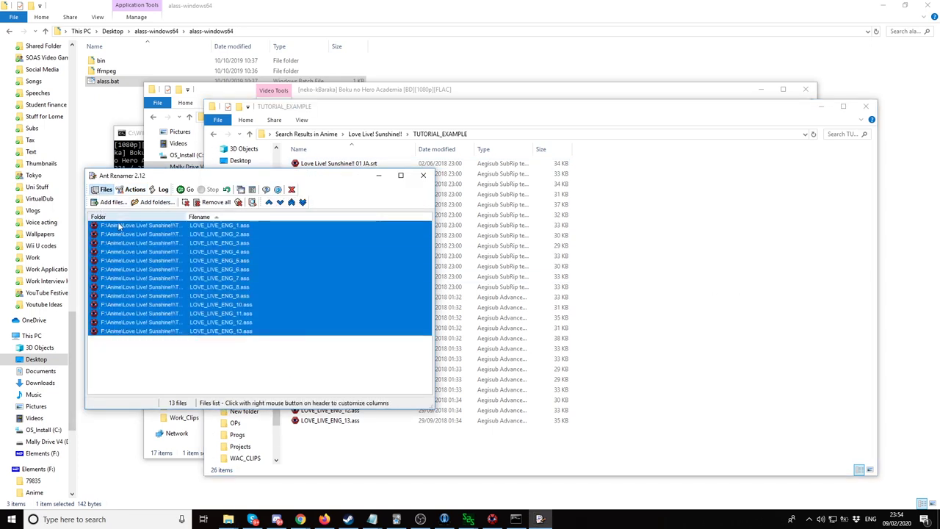
key(Delete)
Step: Add the 13 Japanese .srt subtitle files to Ant Renamer
click(736, 299)
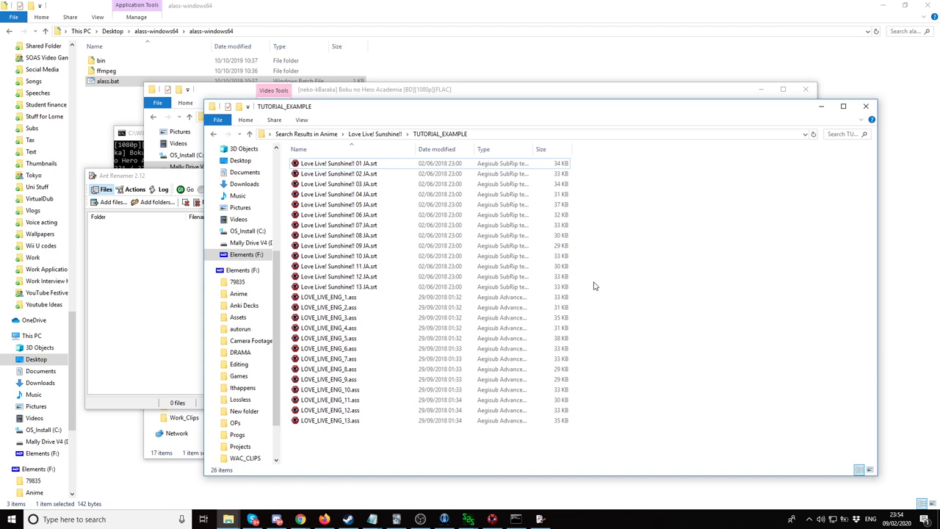
drag(595, 285, 162, 250)
click(184, 252)
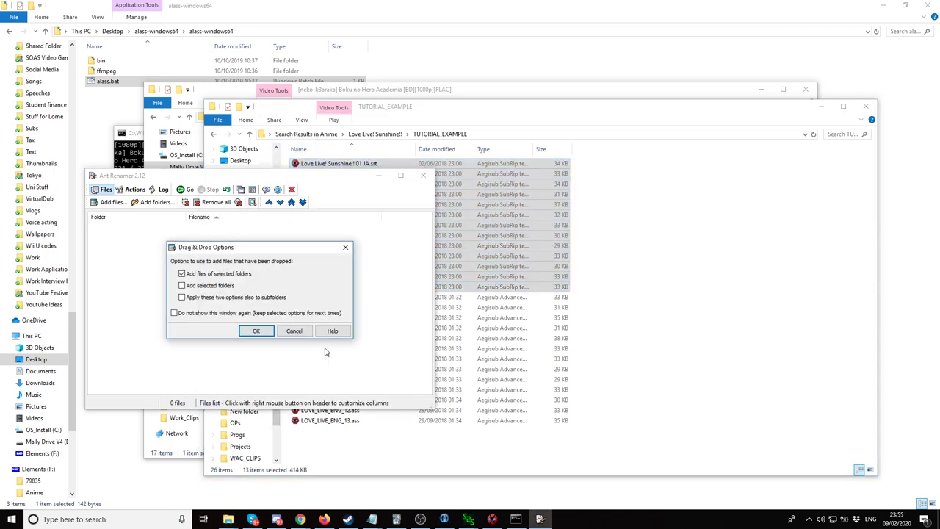
click(290, 334)
Step: Change the mask to LOVE_LIVE_JP_%num%%ext%, run the rename, and close Ant Renamer
click(119, 191)
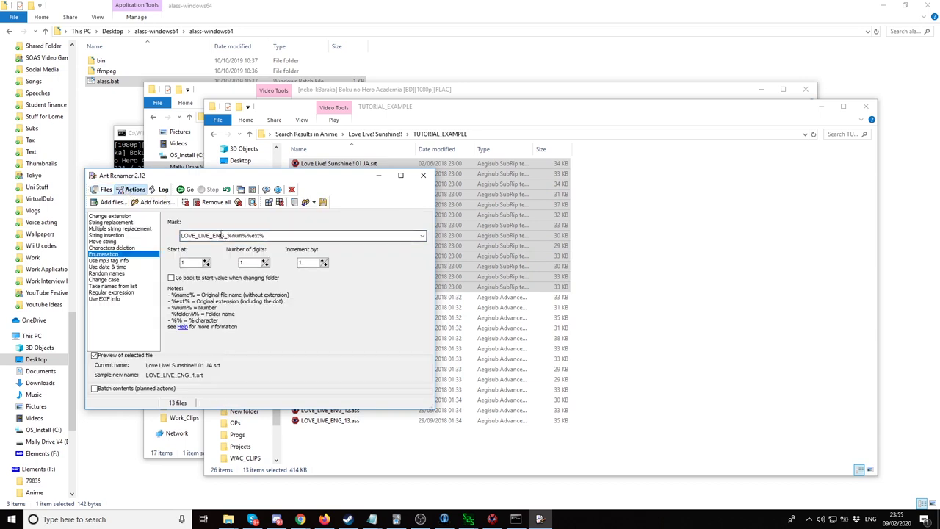
text(JP)
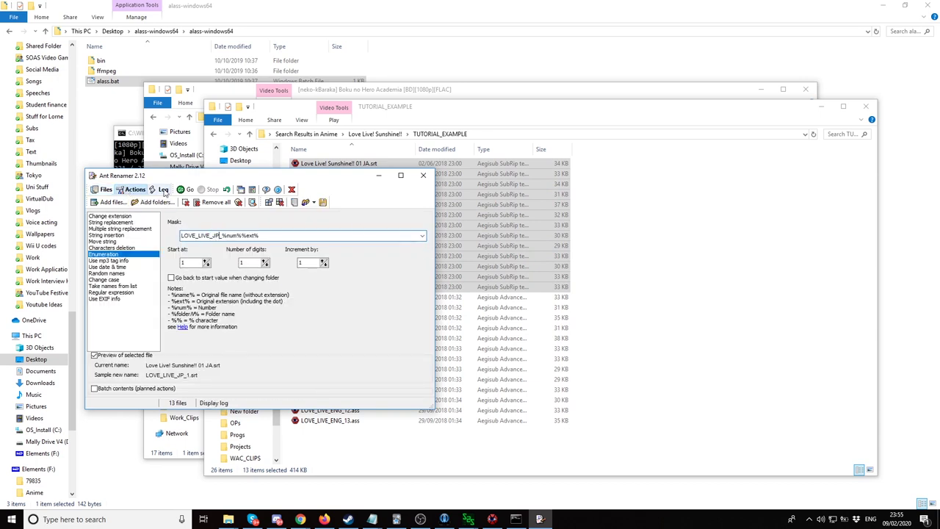
click(186, 190)
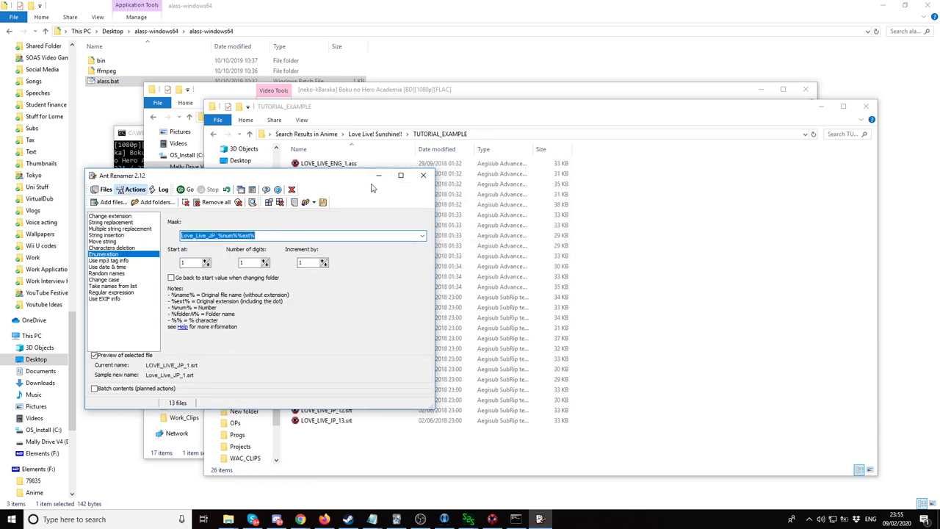
click(423, 177)
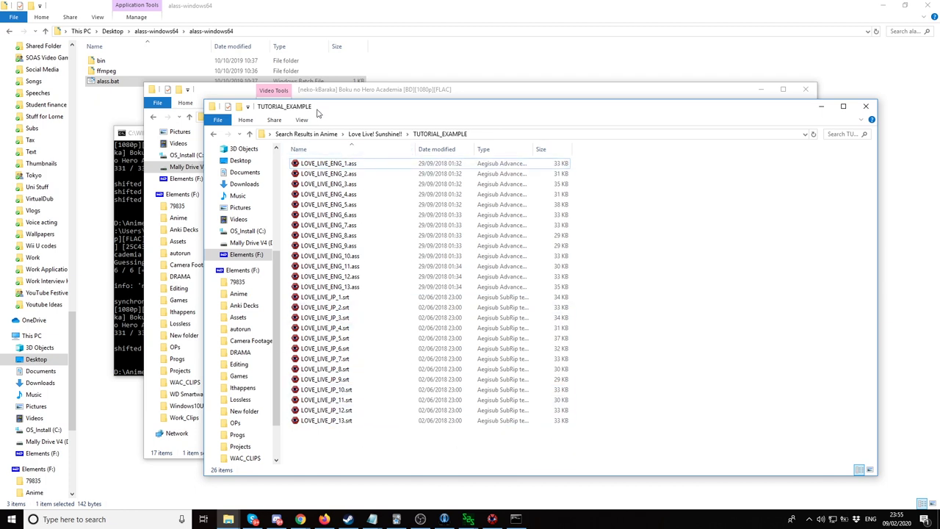
Step: Paste SUBS_BATCH_SCRIPT_MALLY.bat from alass-windows64 into TUTORIAL_EXAMPLE and edit it in Notepad
drag(317, 113, 299, 83)
click(168, 33)
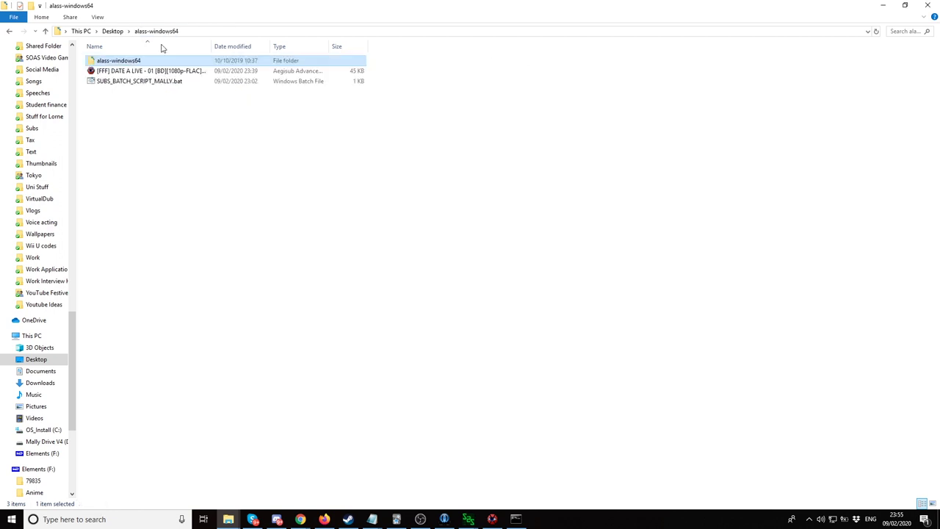
click(125, 82)
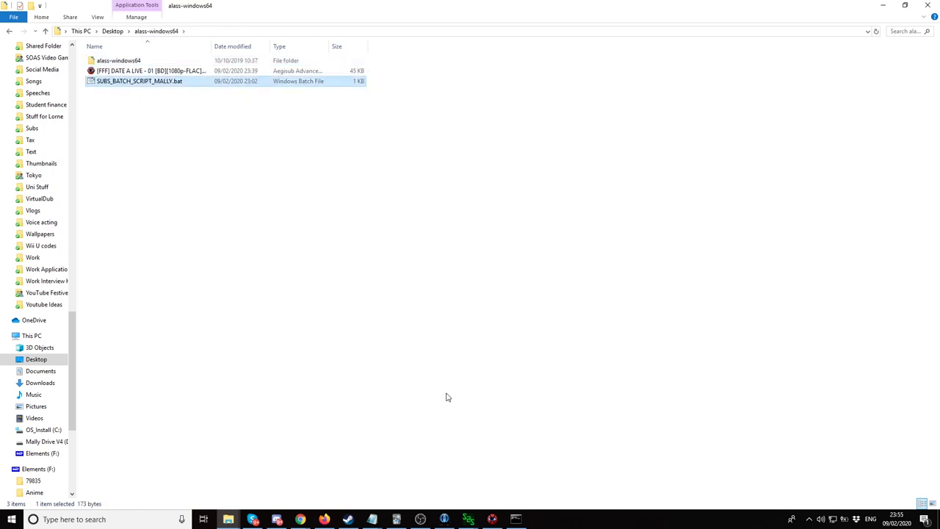
click(229, 519)
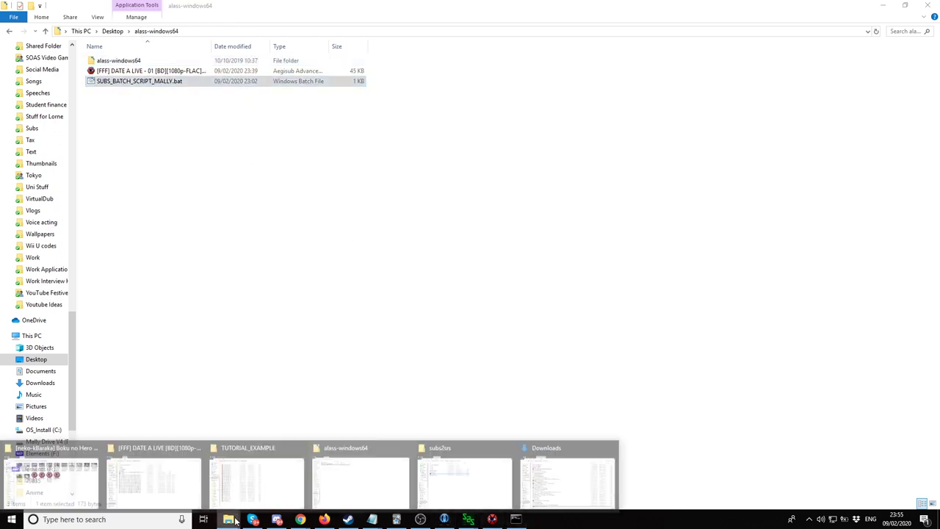
click(240, 471)
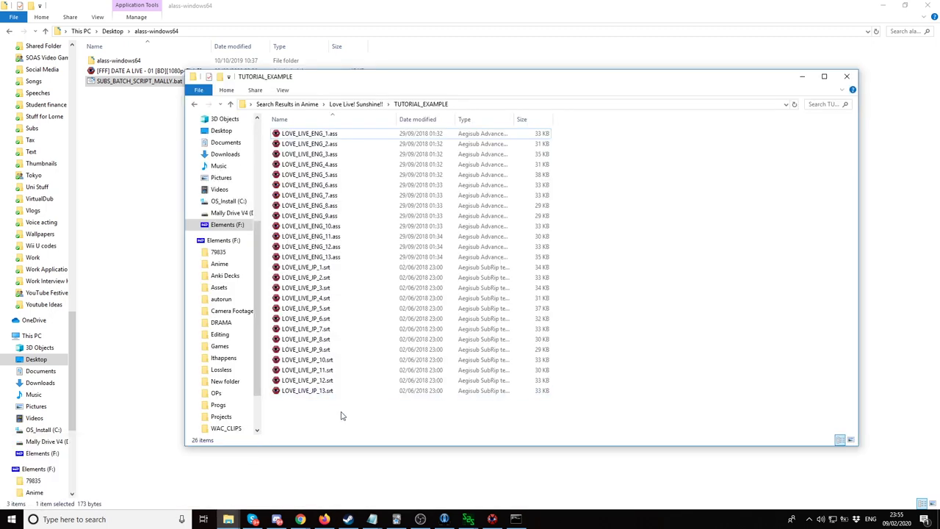
key(ctrl+v)
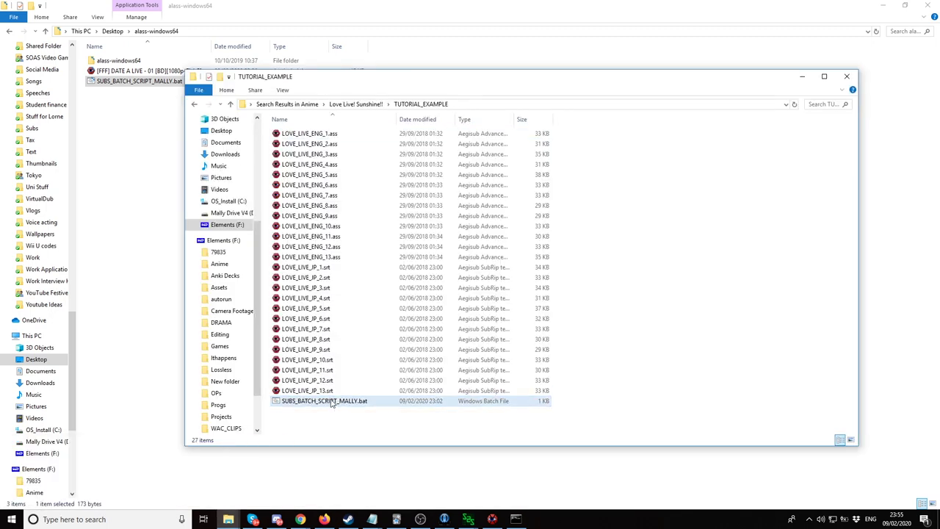
right_click(332, 402)
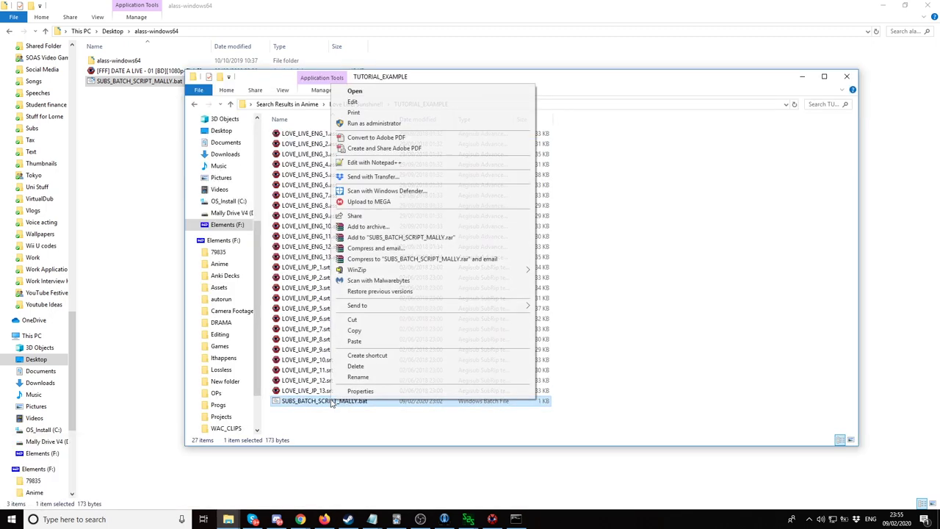
click(383, 102)
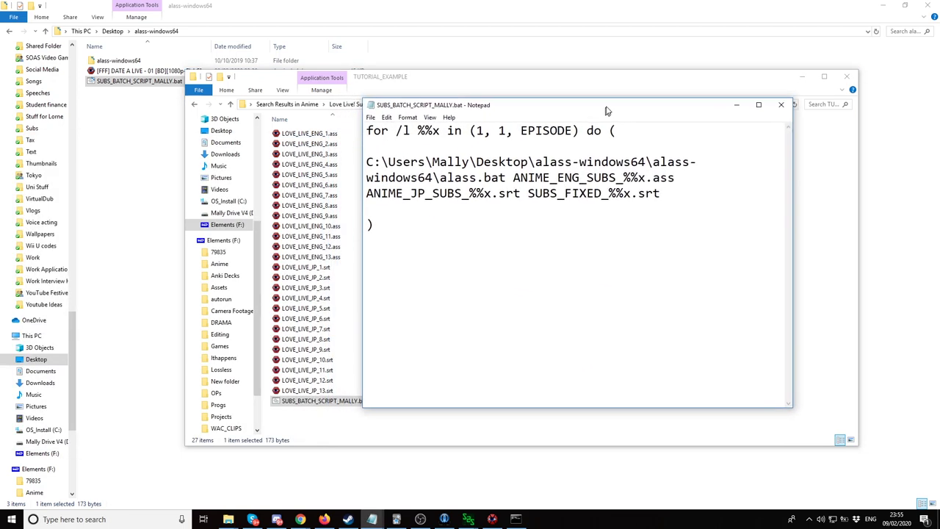
Step: Replace the EPISODE placeholder in the batch script with 13
drag(607, 107, 699, 55)
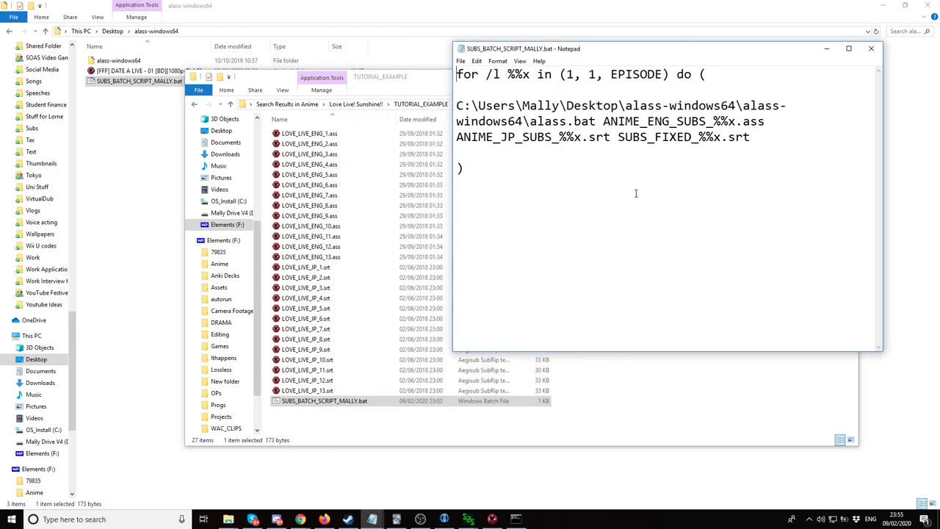
click(646, 75)
double_click(629, 74)
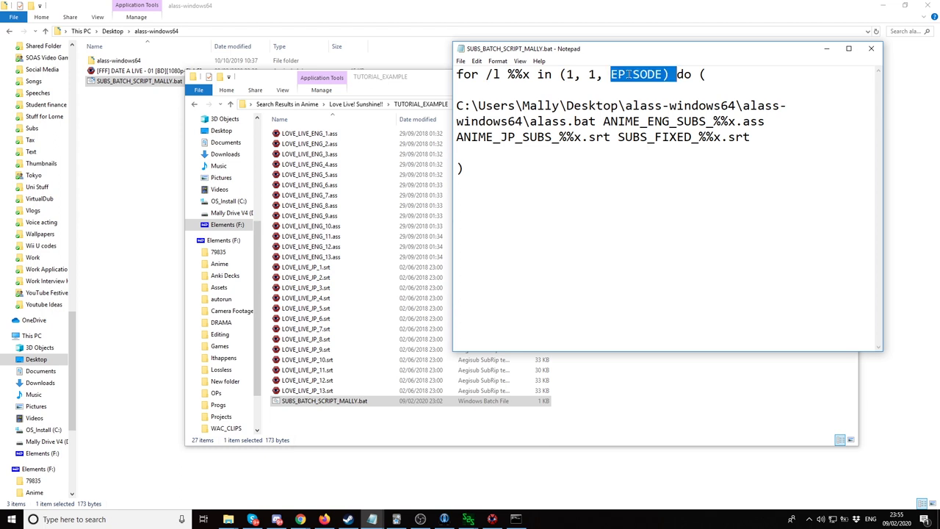
click(655, 74)
key(Right)
key(shift+Left)
key(shift+Left)
key(shift+Left)
key(shift+Left)
key(shift+Left)
key(shift+Left)
key(shift+Left)
key(BackSpace)
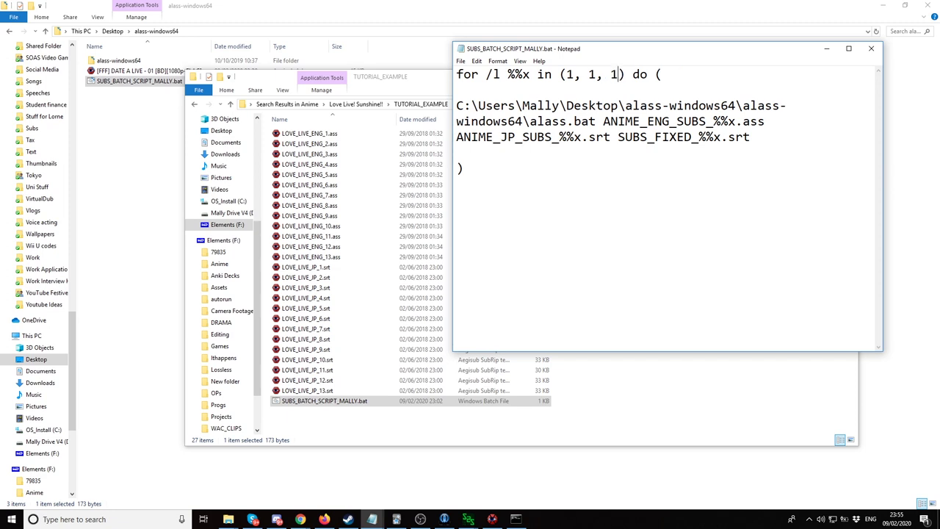
text(13)
Step: Replace the old alass path with the copied alass-windows64 folder path plus \alass.bat
drag(641, 58, 316, 69)
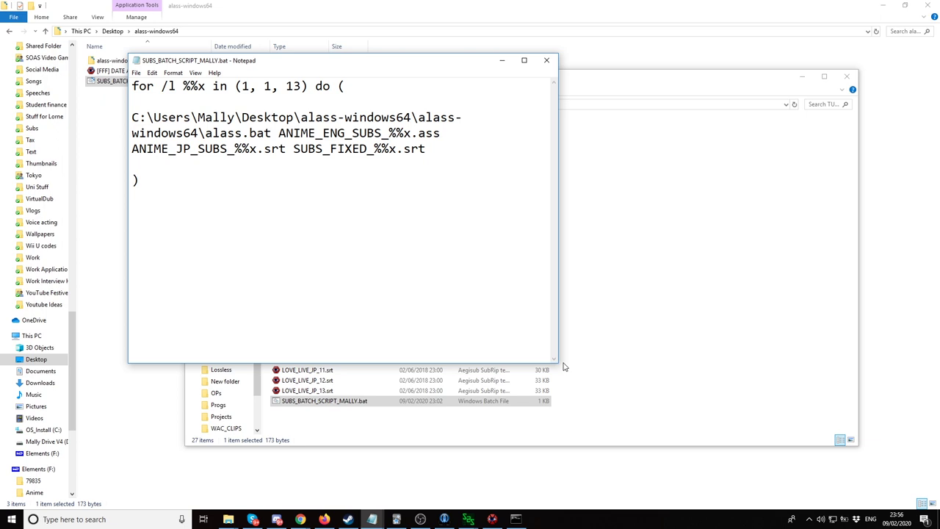
drag(564, 367, 899, 338)
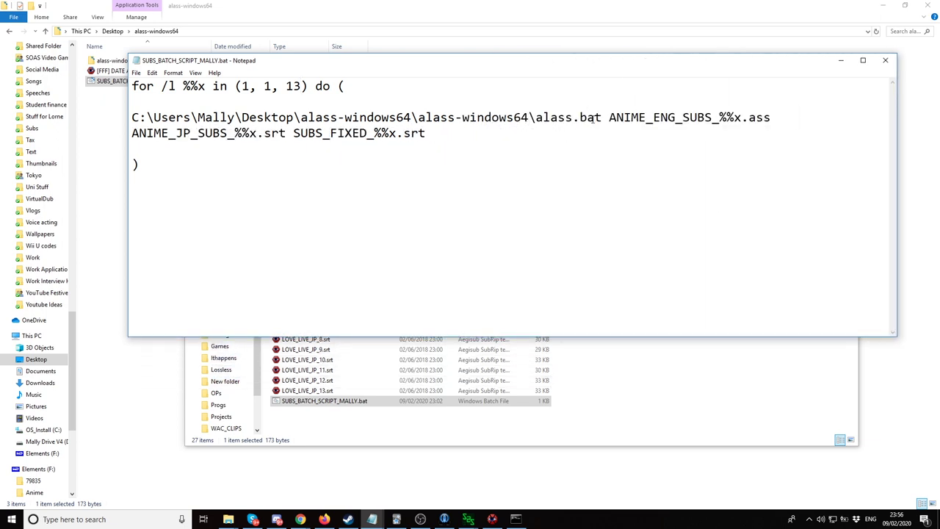
drag(602, 117, 133, 118)
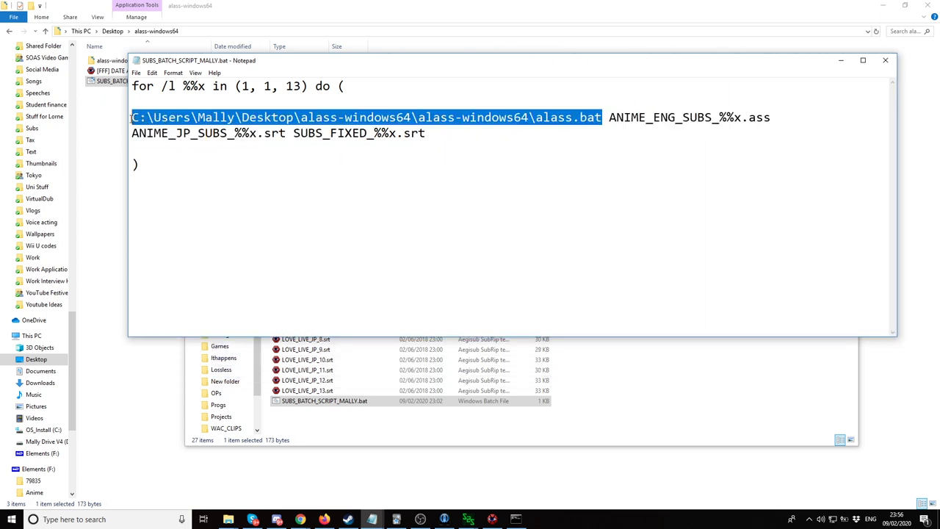
double_click(101, 60)
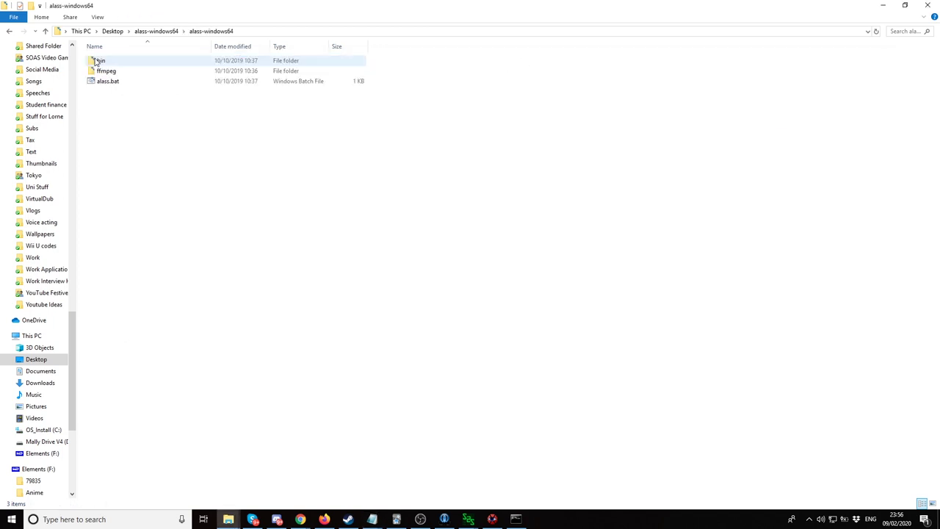
click(111, 81)
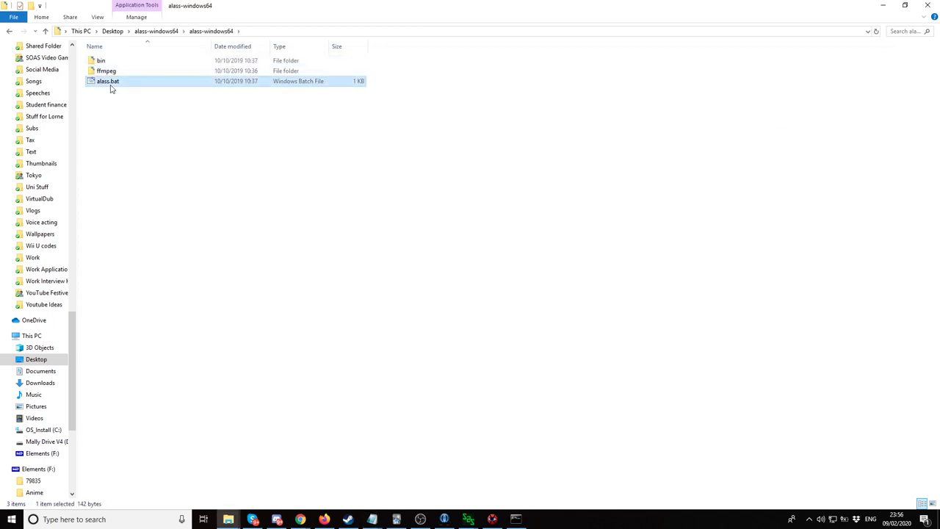
click(274, 31)
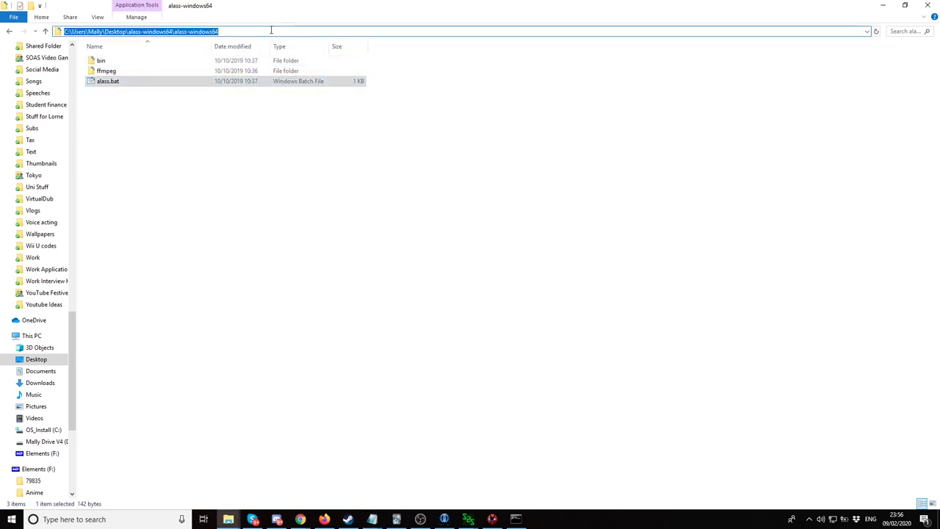
key(alt+Tab)
drag(603, 118, 116, 118)
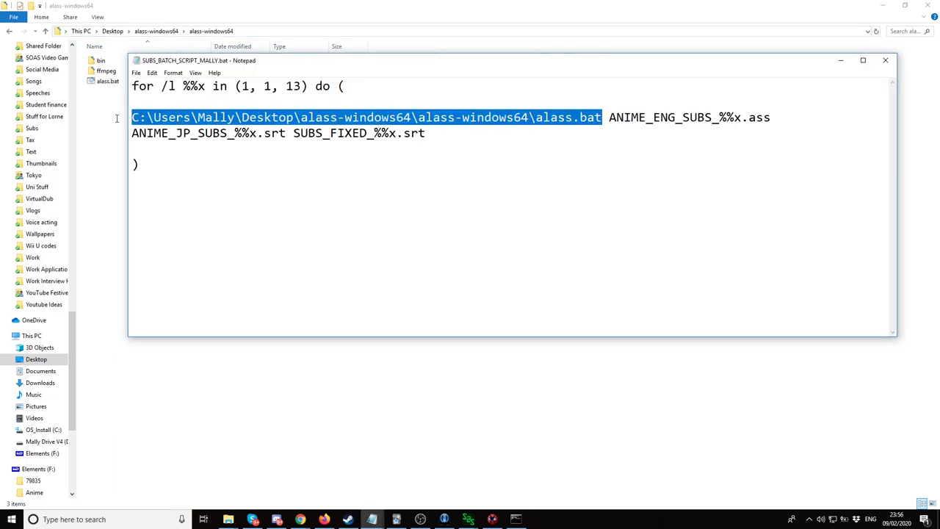
key(ctrl+v)
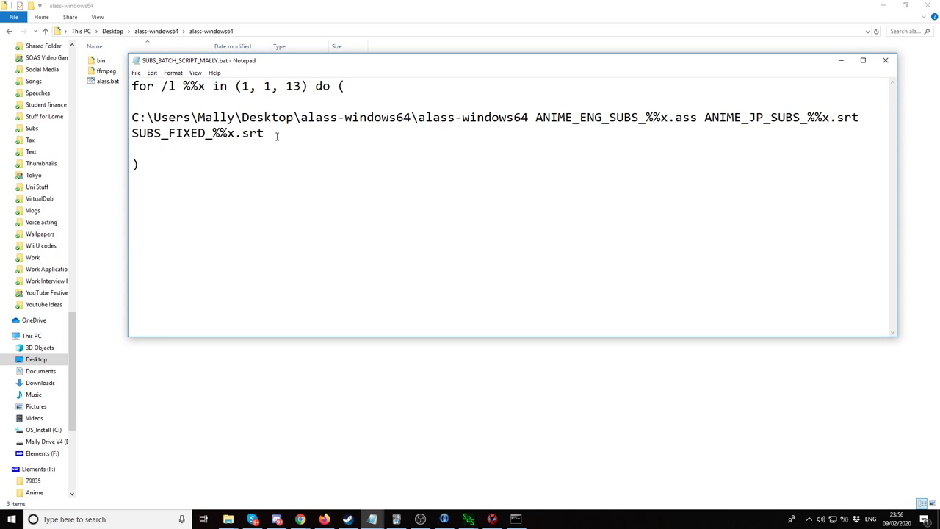
text(\)
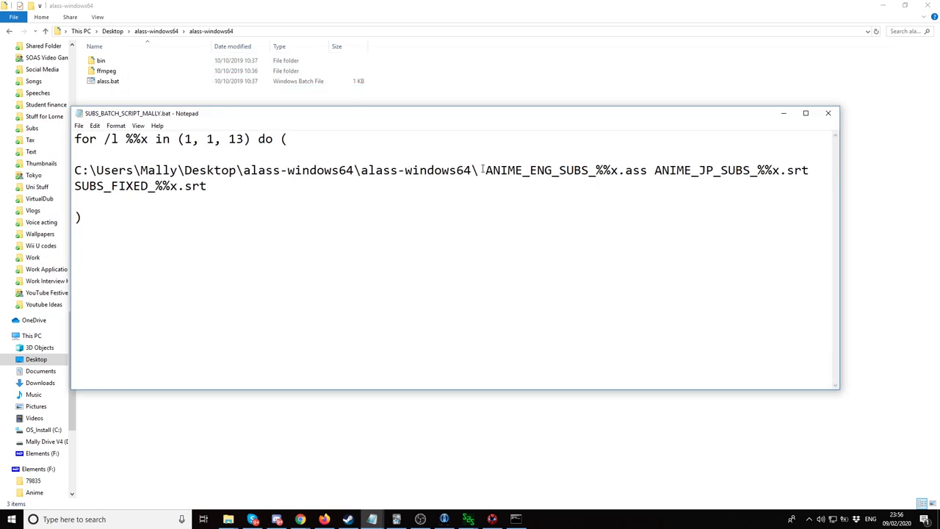
text(alass.bat)
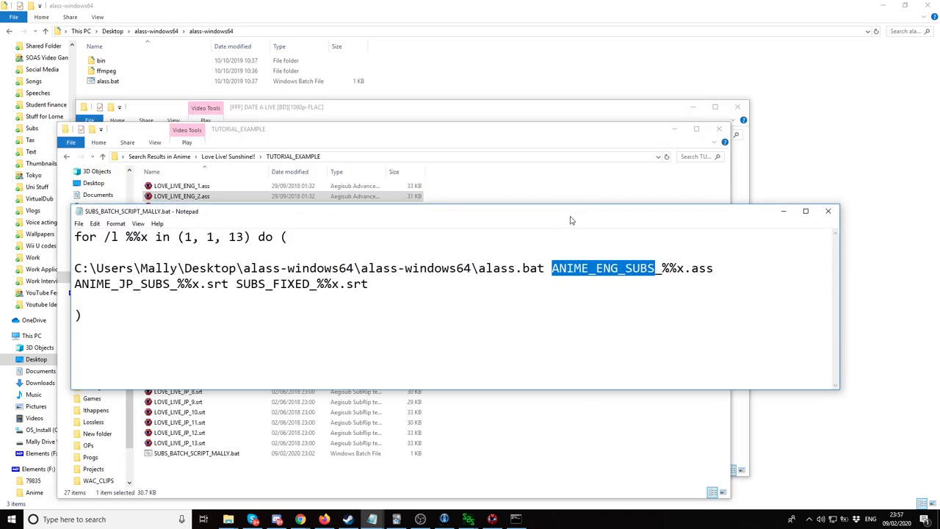
Step: Rename the script's ANIME_ENG_SUBS and ANIME_JP_SUBS prefixes to LOVE_LIVE_ENG and LOVE_LIVE_JP
drag(578, 210, 532, 322)
text(LOVE_)
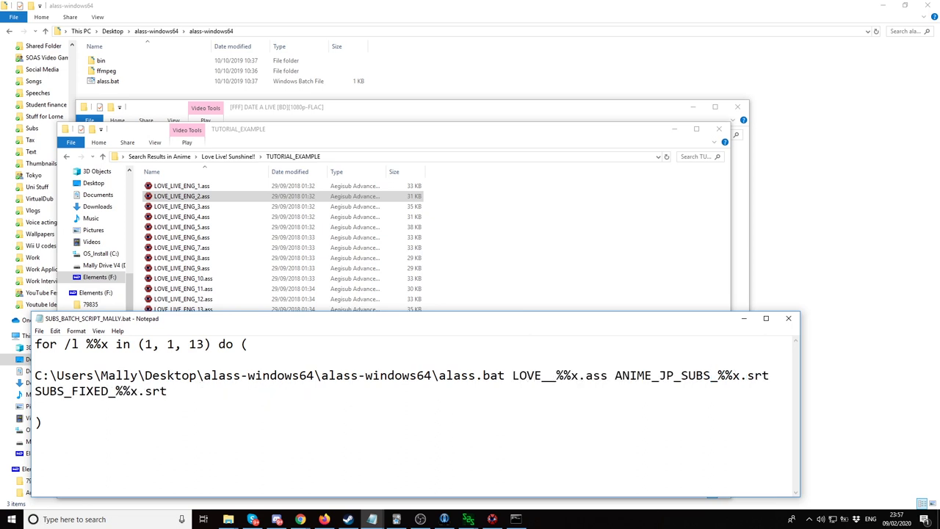
text(LIVE_EN)
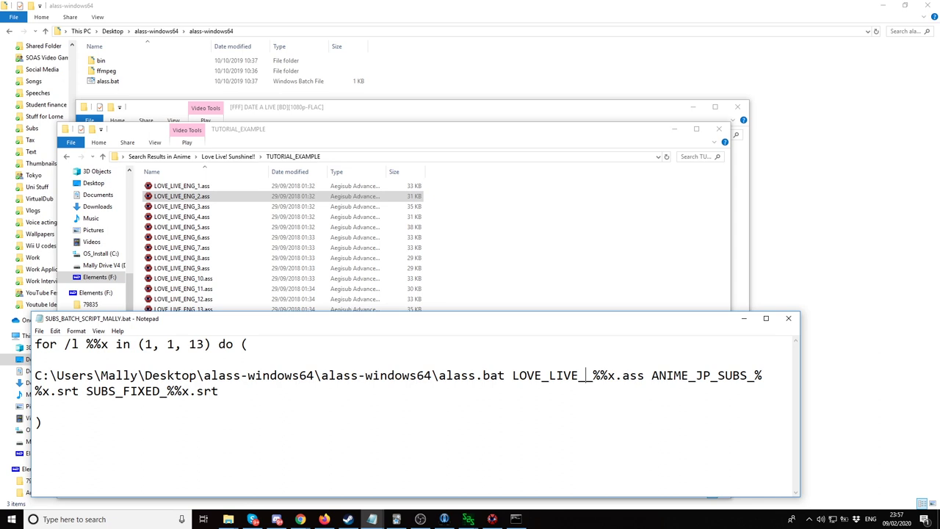
text(G_)
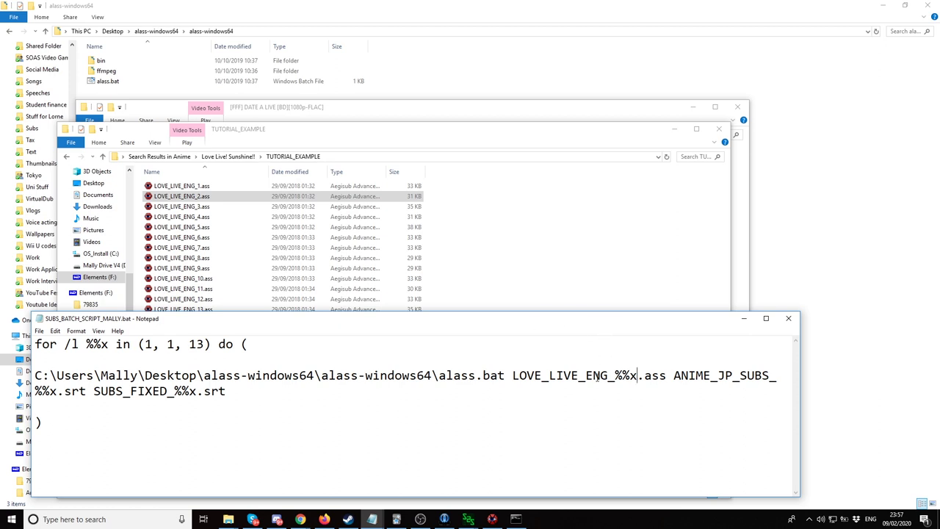
drag(612, 375, 512, 374)
key(ctrl+c)
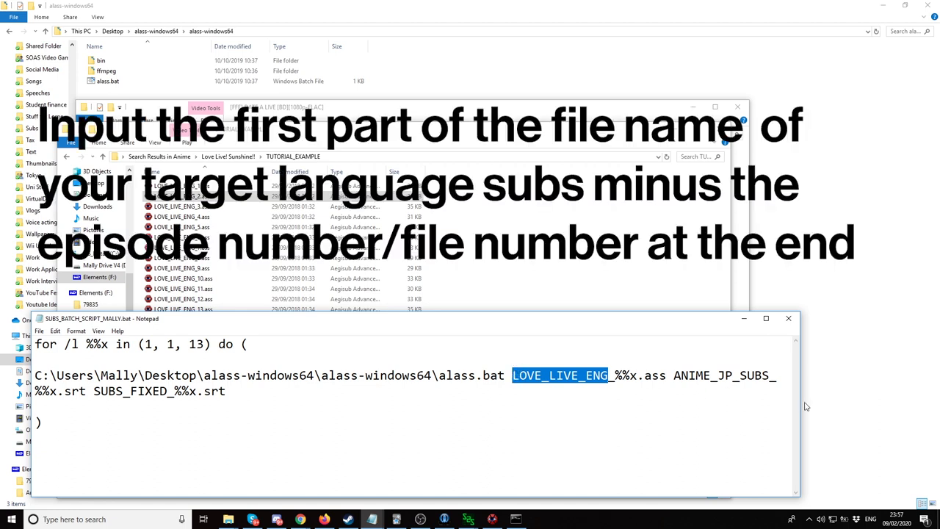
drag(673, 375, 769, 375)
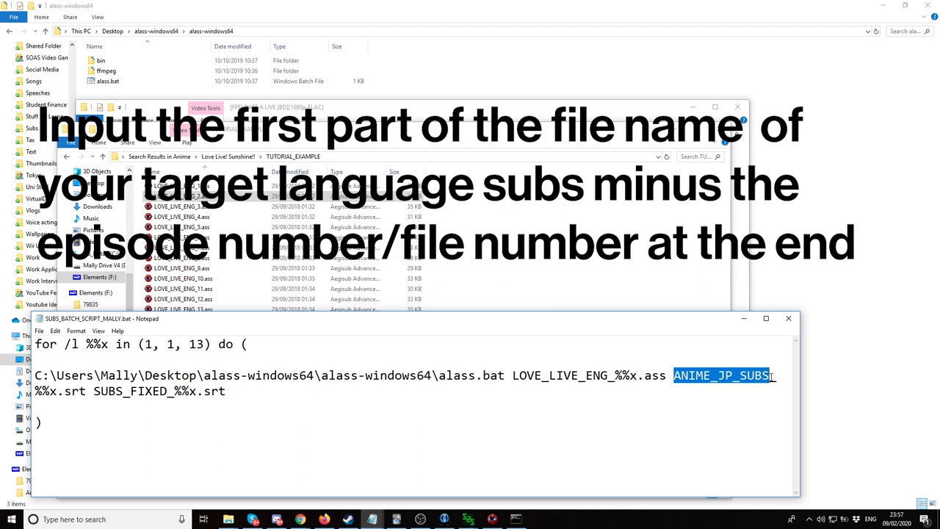
key(ctrl+v)
key(BackSpace)
key(BackSpace)
key(BackSpace)
key(BackSpace)
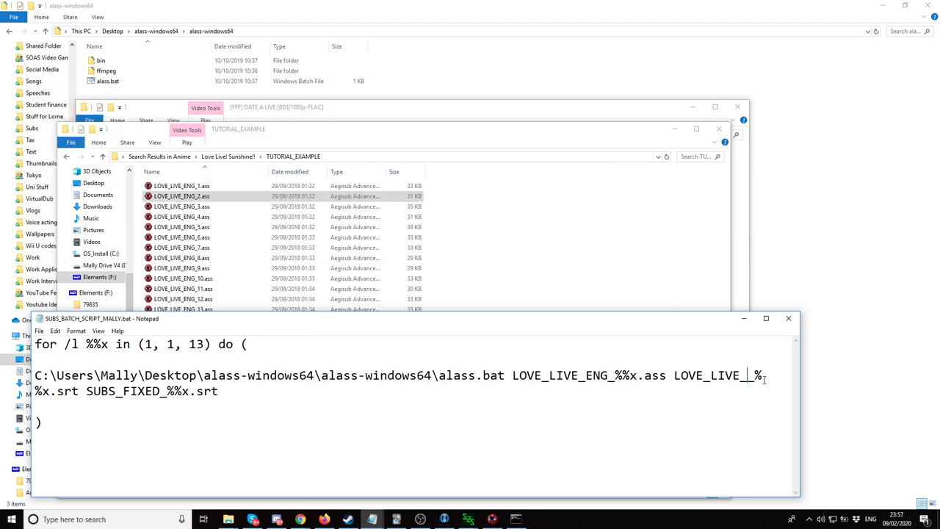
text(JP)
Step: Replace SUBS in the output file name with the LOVE_LIVE prefix, giving LOVE_LIVE_FIXED
drag(651, 324, 680, 228)
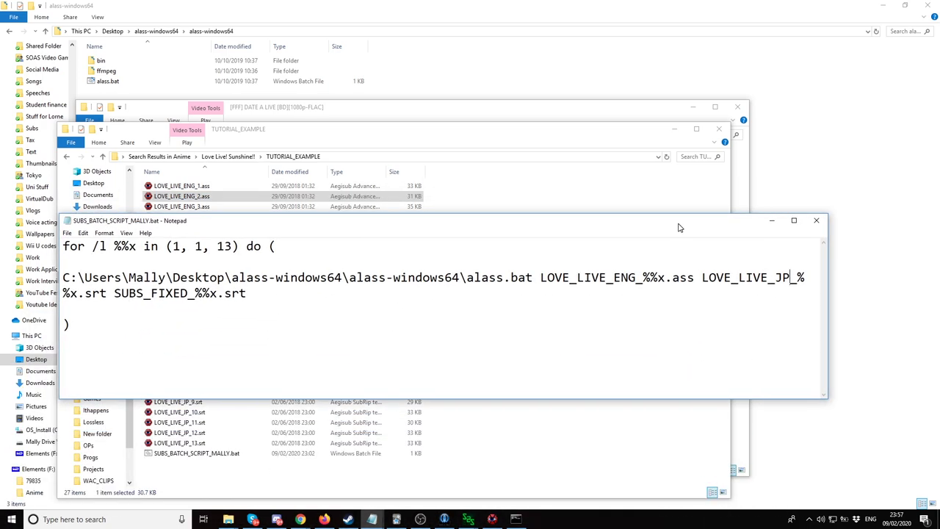
click(145, 305)
drag(769, 277, 702, 278)
key(ctrl+c)
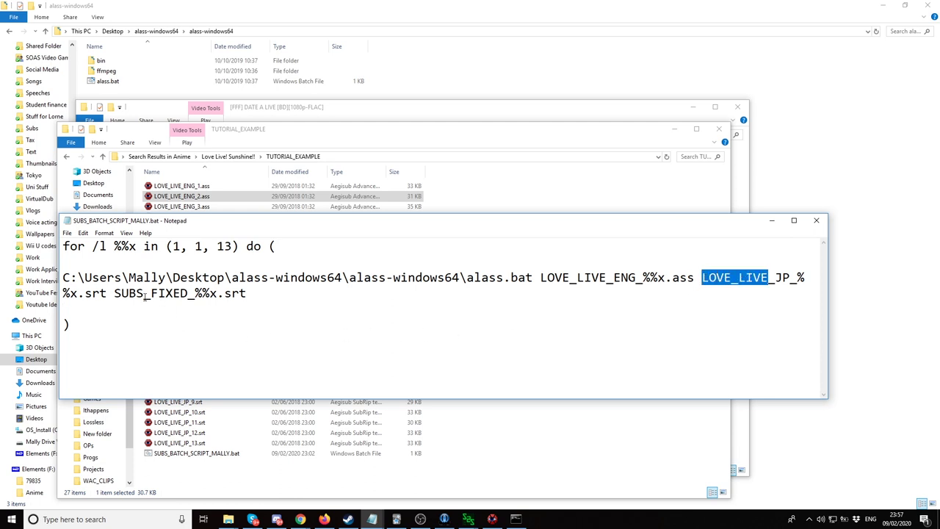
drag(144, 293, 112, 293)
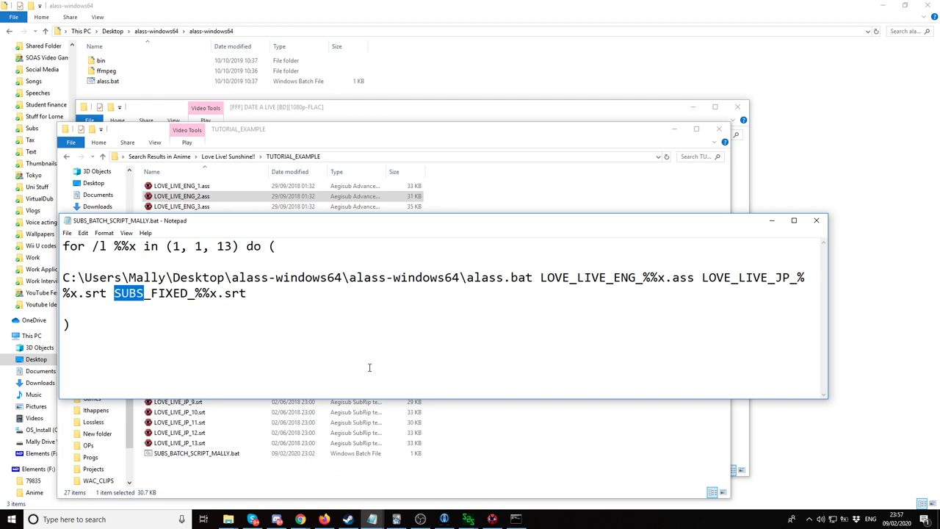
key(ctrl+v)
Step: Save and close the script, then reopen SUBS_BATCH_SCRIPT_MALLY.bat via Edit to verify the names
click(269, 292)
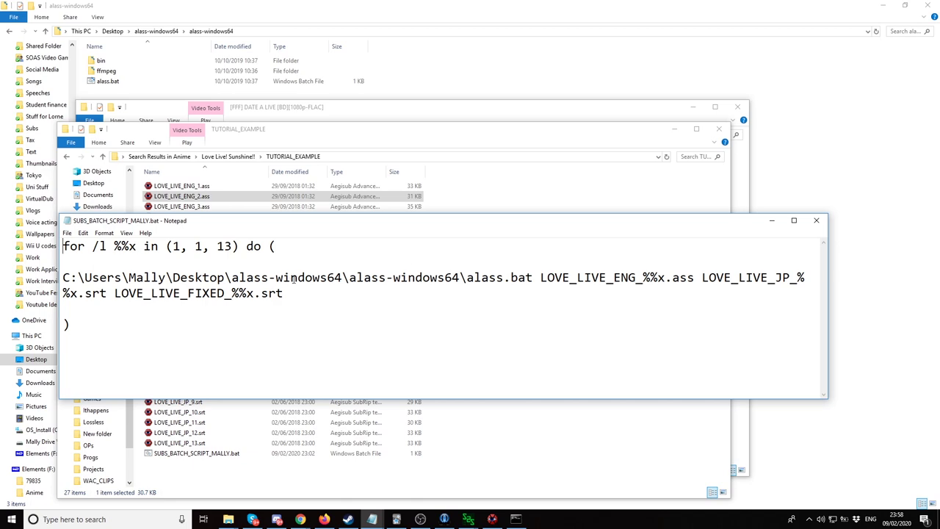
click(816, 221)
click(190, 455)
right_click(190, 455)
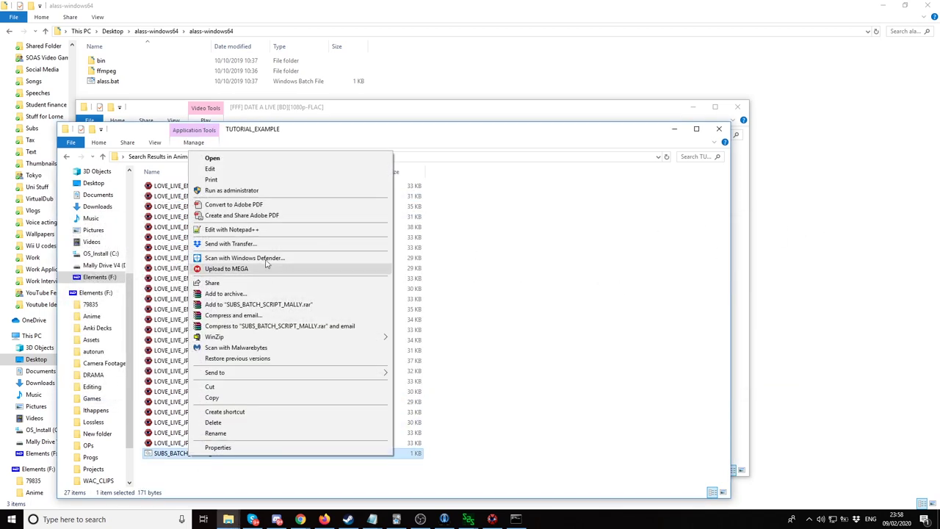
click(213, 170)
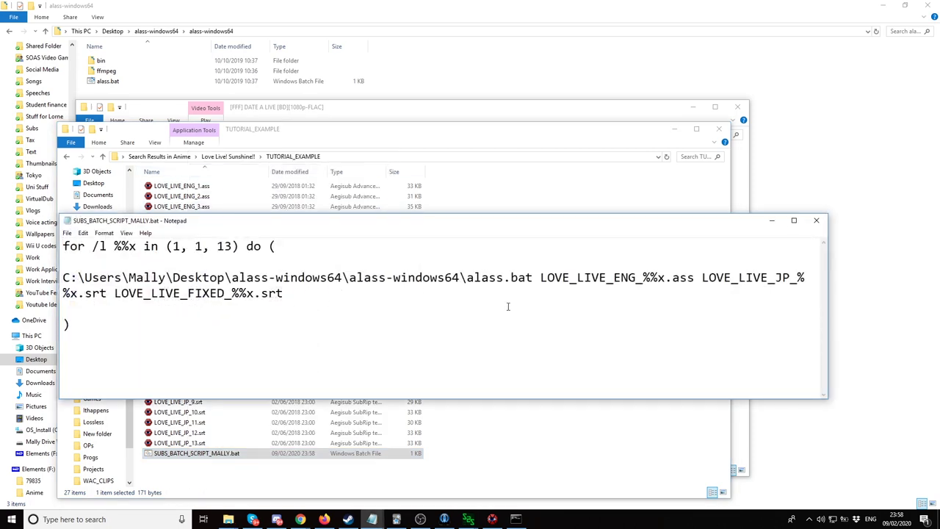
click(817, 221)
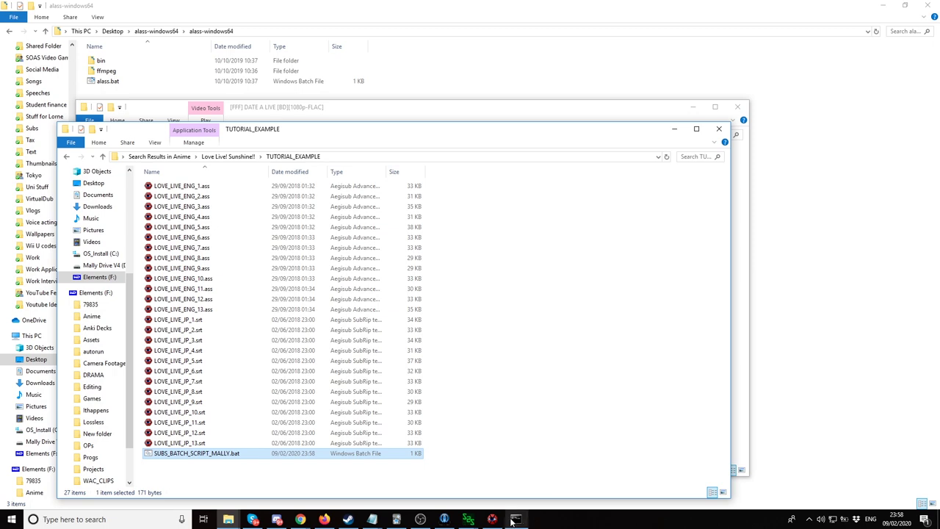
Step: Close the old Command Prompt window
click(514, 478)
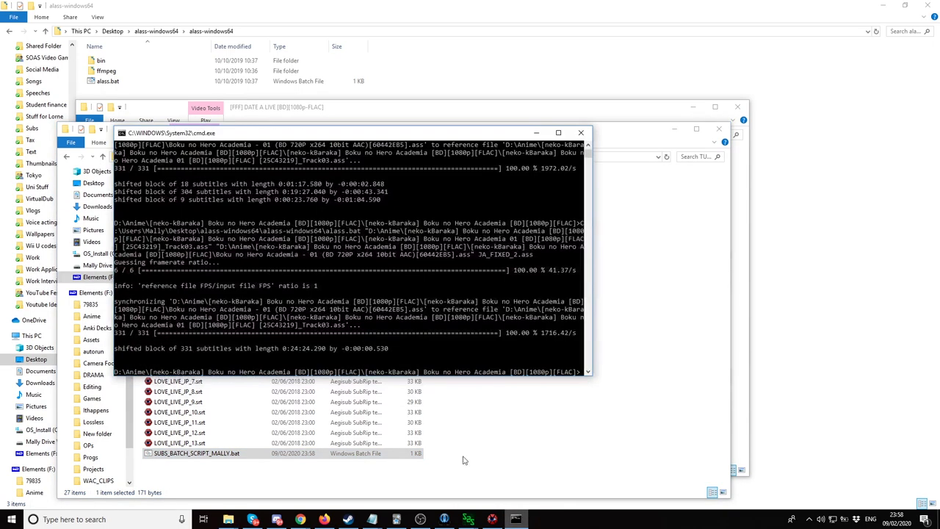
drag(320, 136, 390, 153)
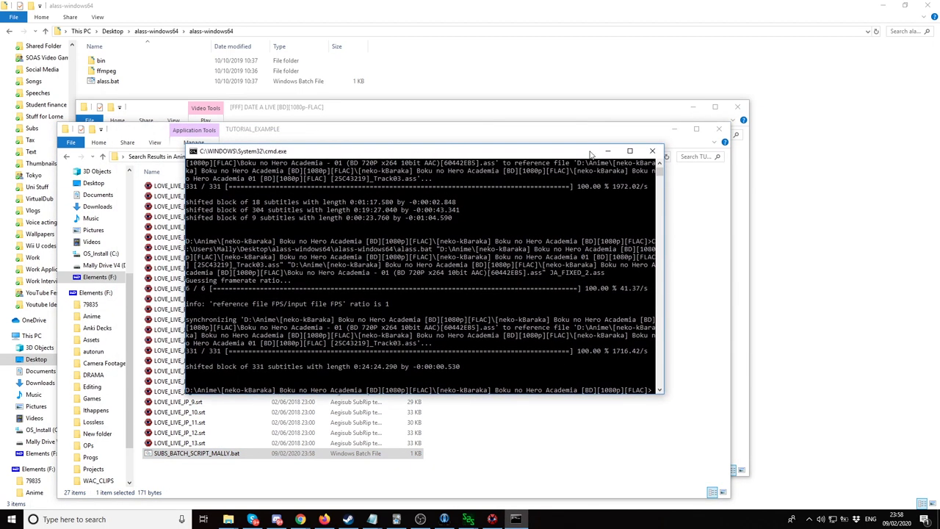
click(651, 149)
Step: Open a command prompt in TUTORIAL_EXAMPLE and run the batch script for all 13 episodes
click(372, 156)
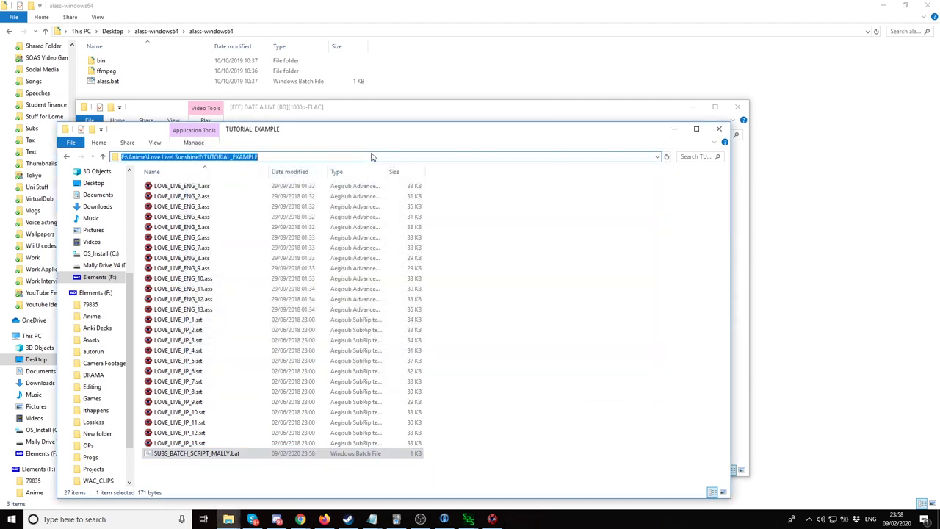
text(cmd)
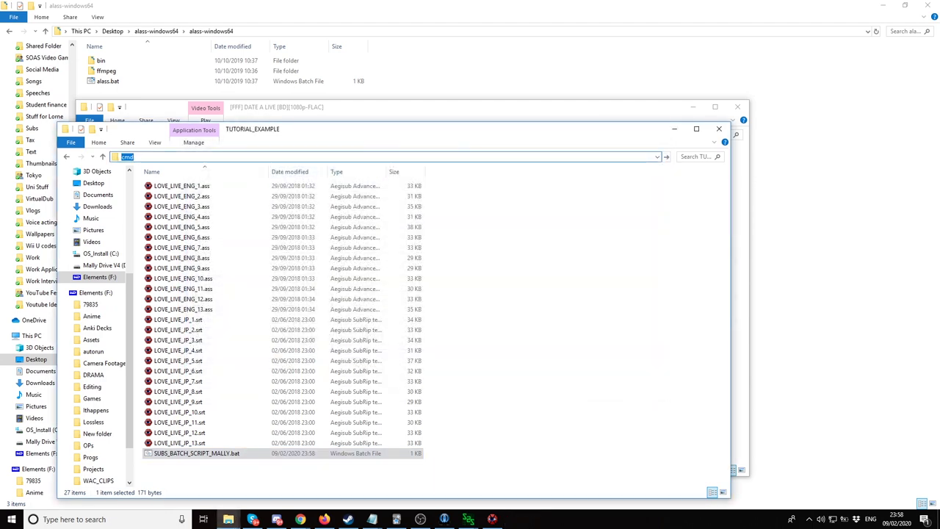
key(Return)
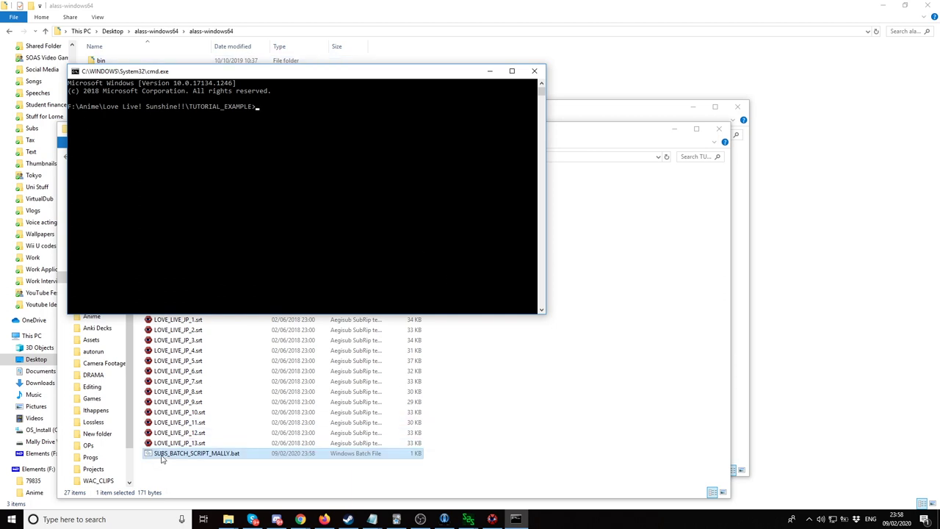
drag(163, 456, 336, 195)
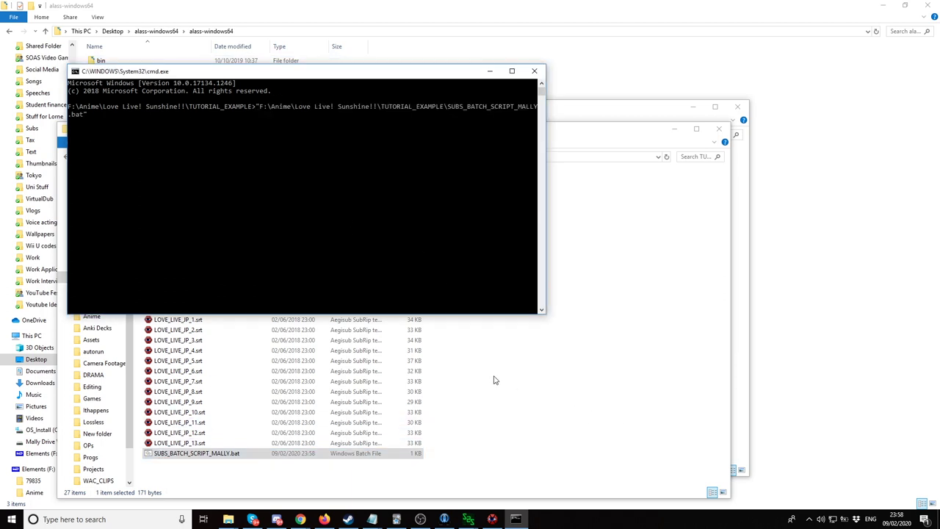
key(Return)
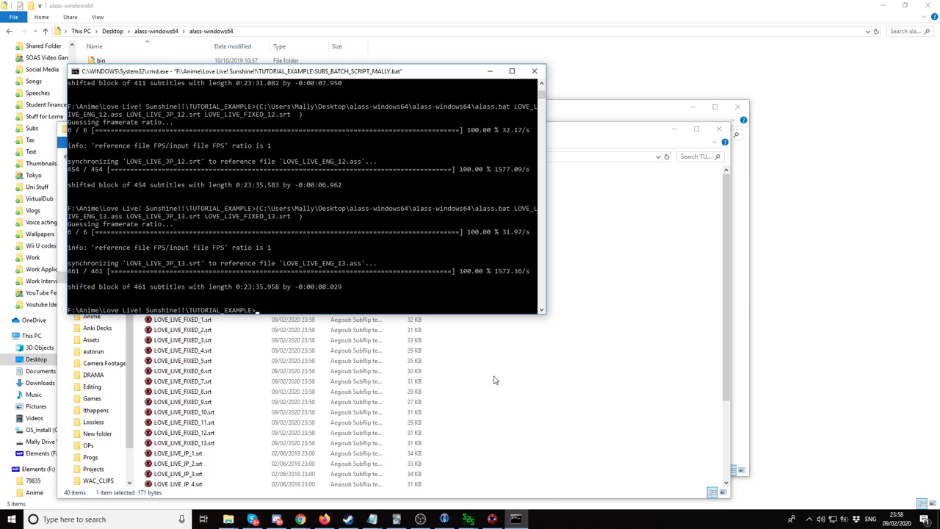
click(525, 407)
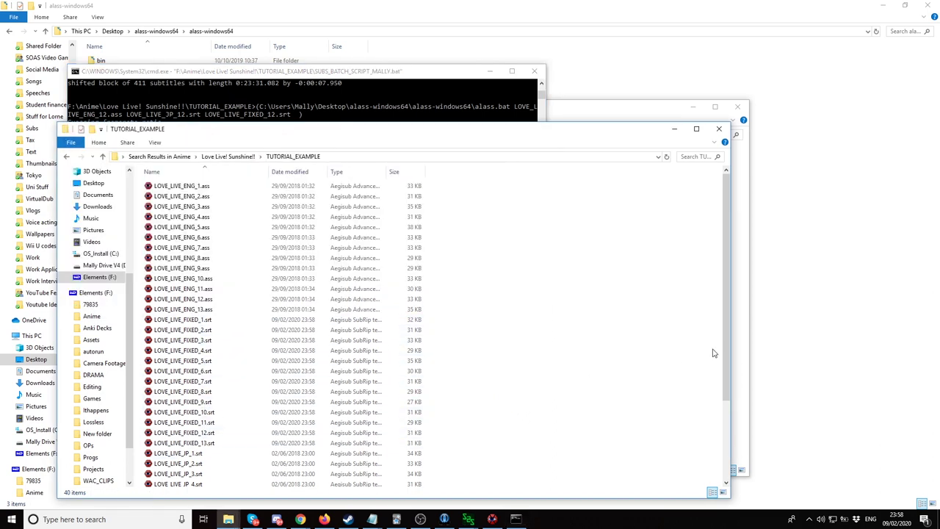
Step: Play episode #09 - Young Dreamer.mkv from the Love Live! Sunshine!! folder and pause it
mouse_move(236, 521)
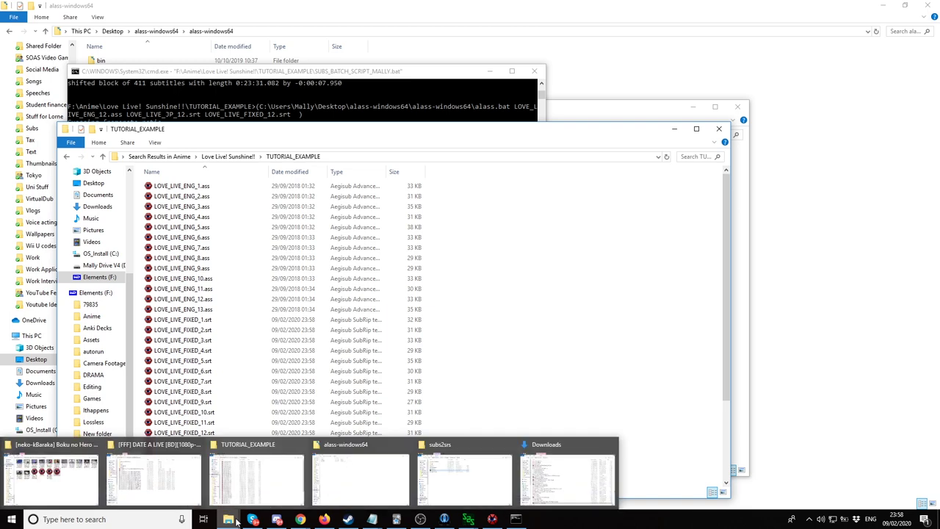
mouse_move(266, 478)
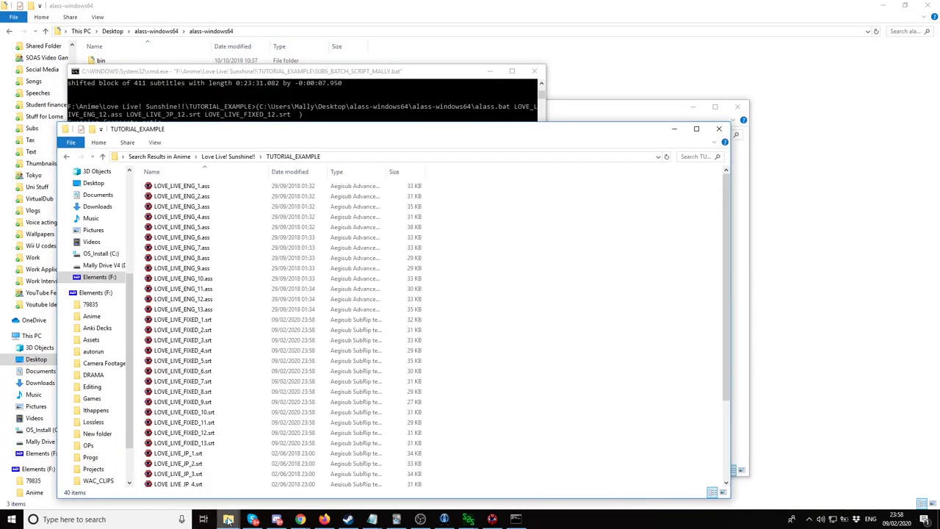
mouse_move(249, 504)
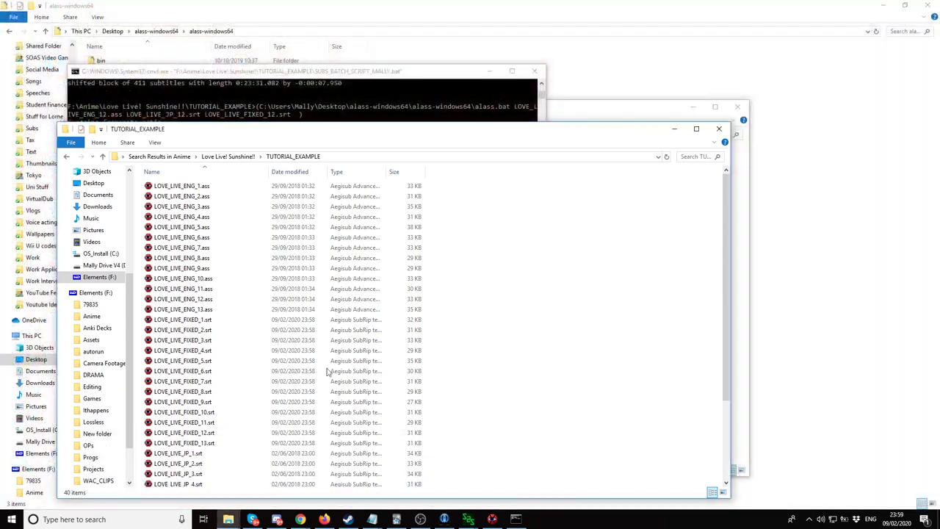
click(228, 157)
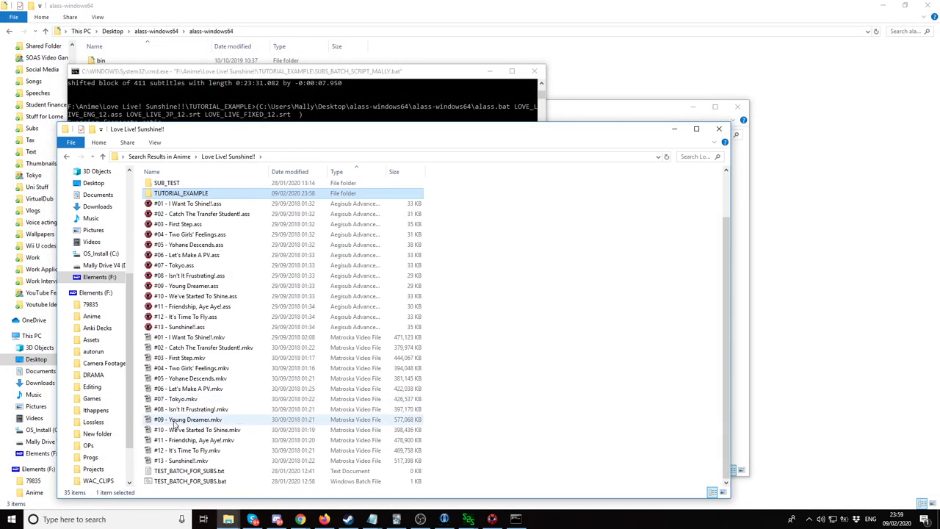
double_click(197, 420)
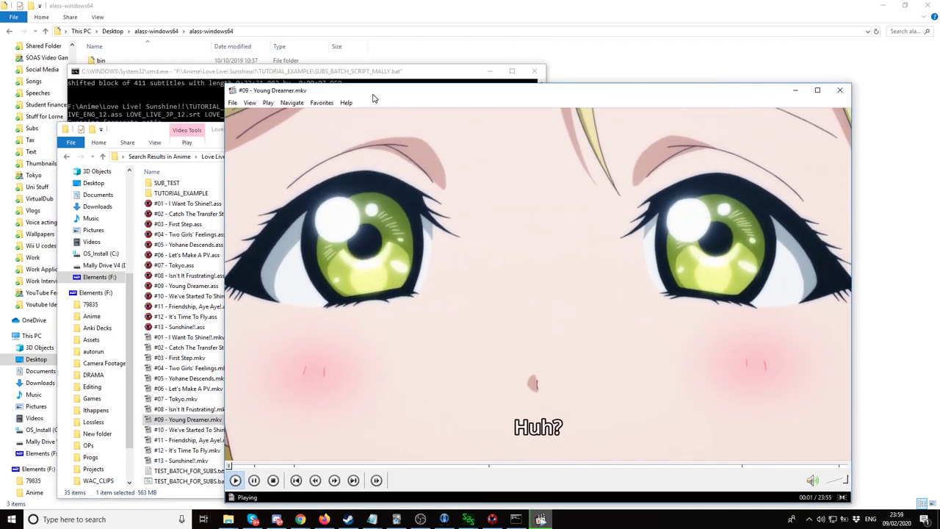
drag(366, 94, 345, 76)
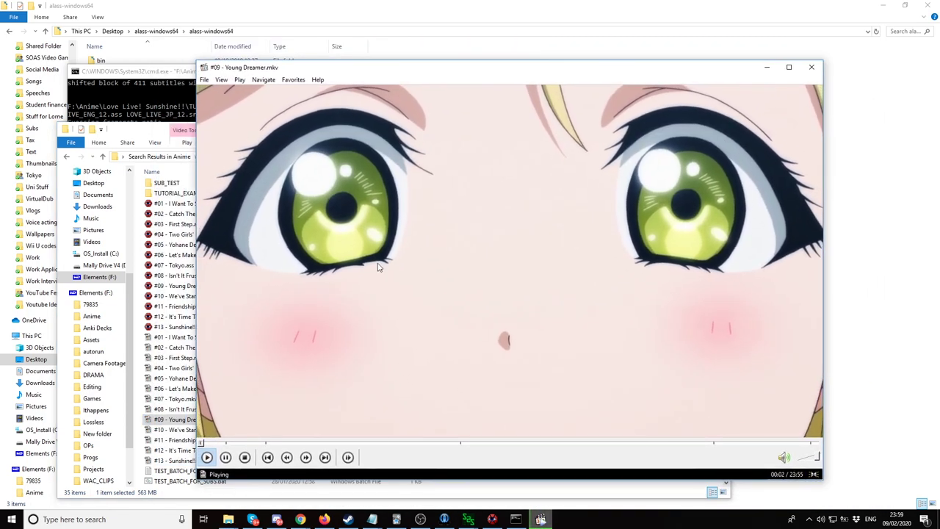
key(space)
Step: Load LOVE_LIVE_FIXED_9.srt from TUTORIAL_EXAMPLE onto the episode as subtitles
click(134, 131)
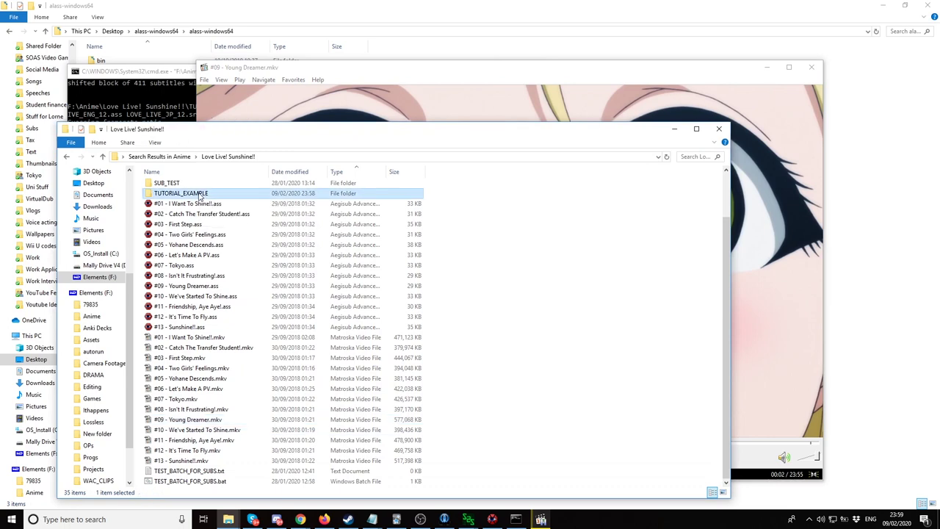
double_click(174, 192)
scroll(213, 347, down, 3)
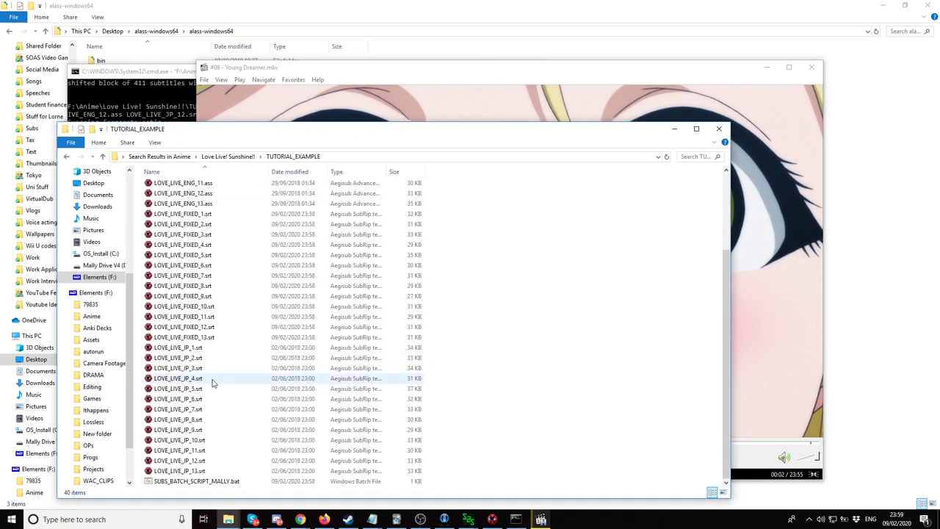
click(177, 296)
drag(177, 297, 738, 268)
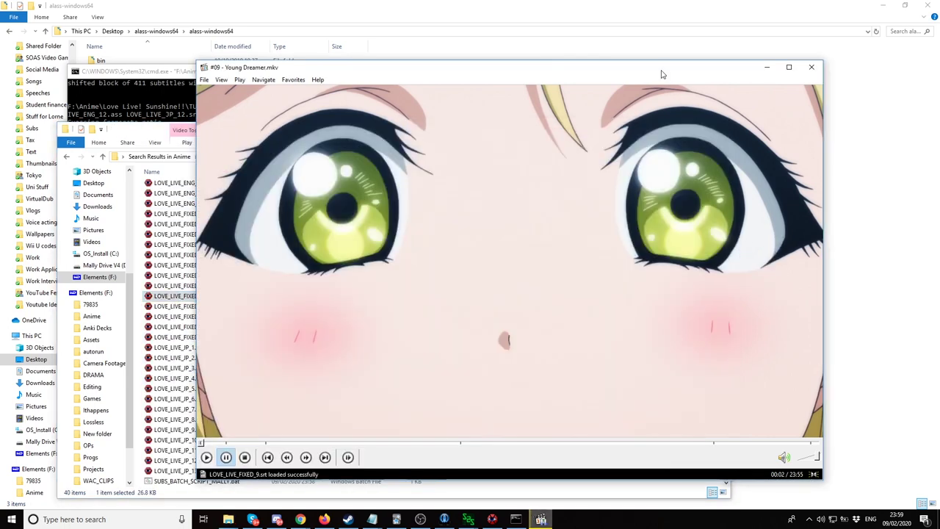
Step: Check subtitles at about 05:15, 08:24, 09:36 and 13:16, pause, and minimise the player
click(438, 316)
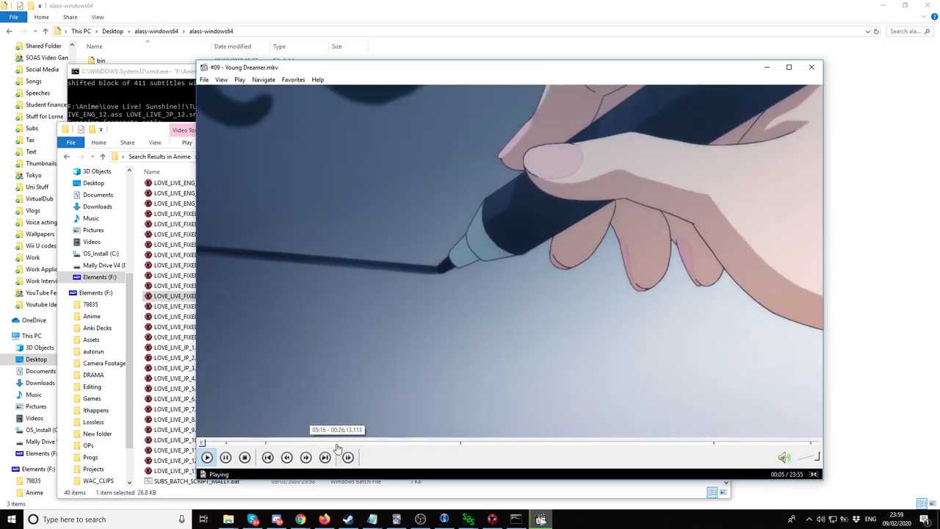
click(336, 442)
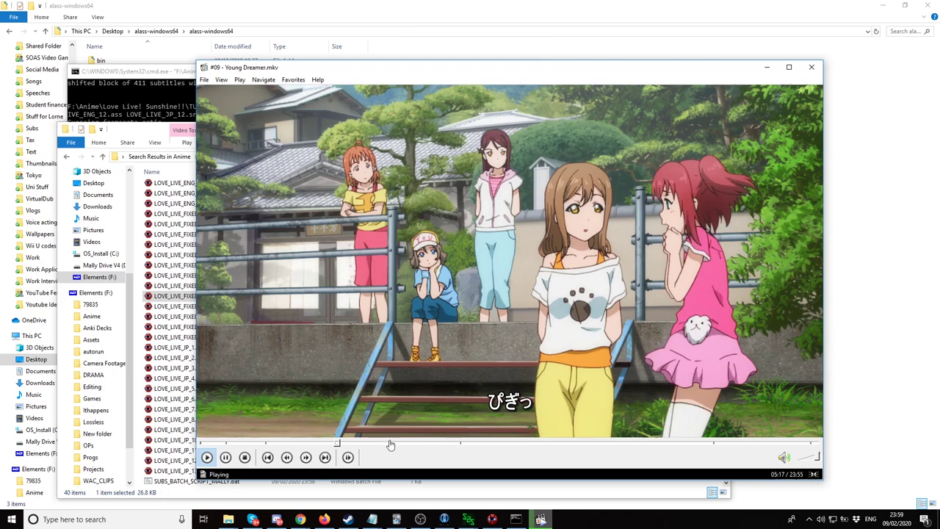
click(418, 445)
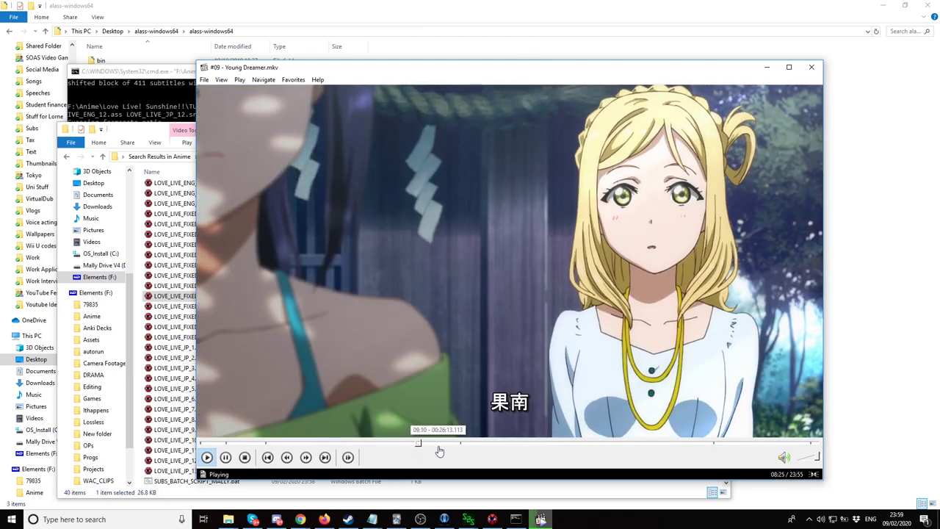
click(449, 444)
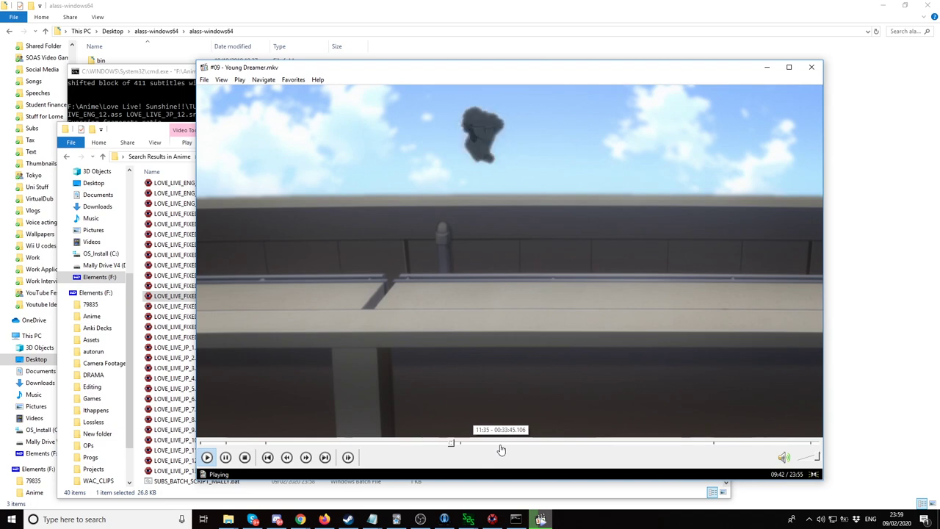
click(544, 444)
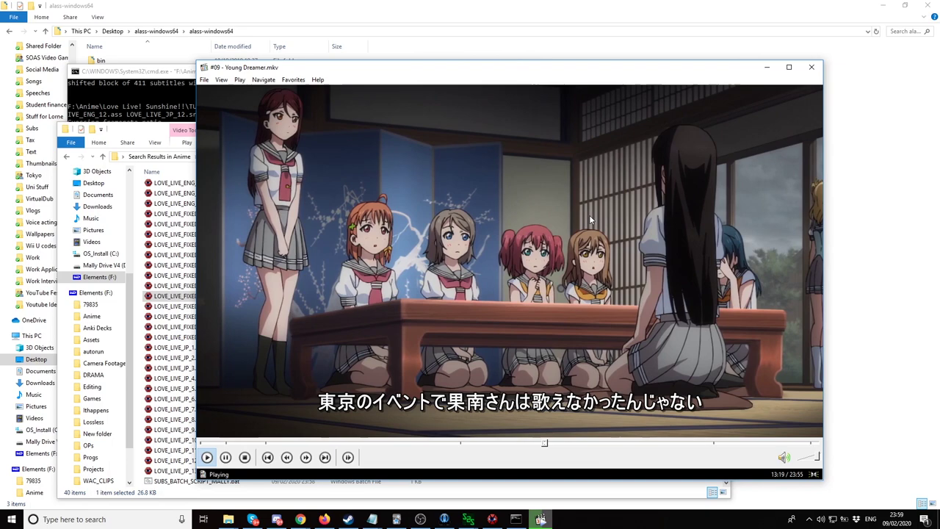
key(space)
click(767, 68)
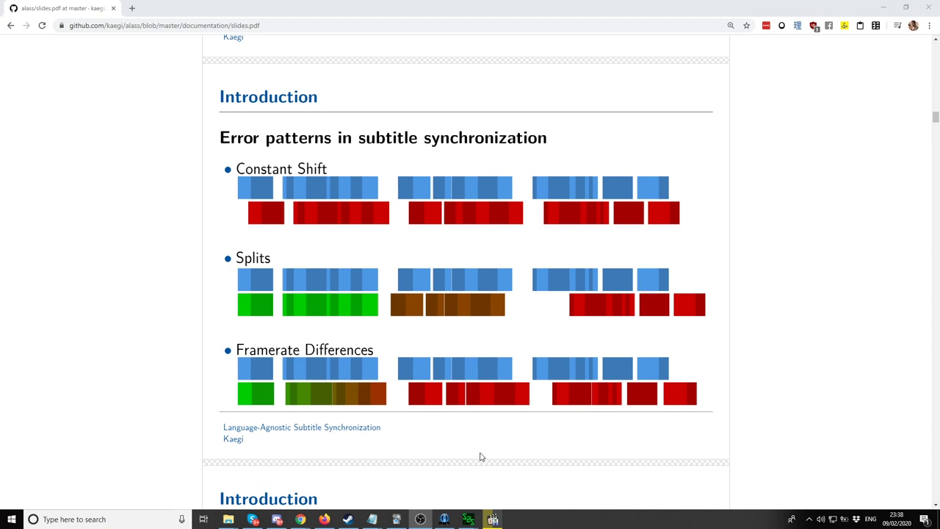
Step: Launch subs2srs and open Tools > MKV Extract Tool
click(229, 519)
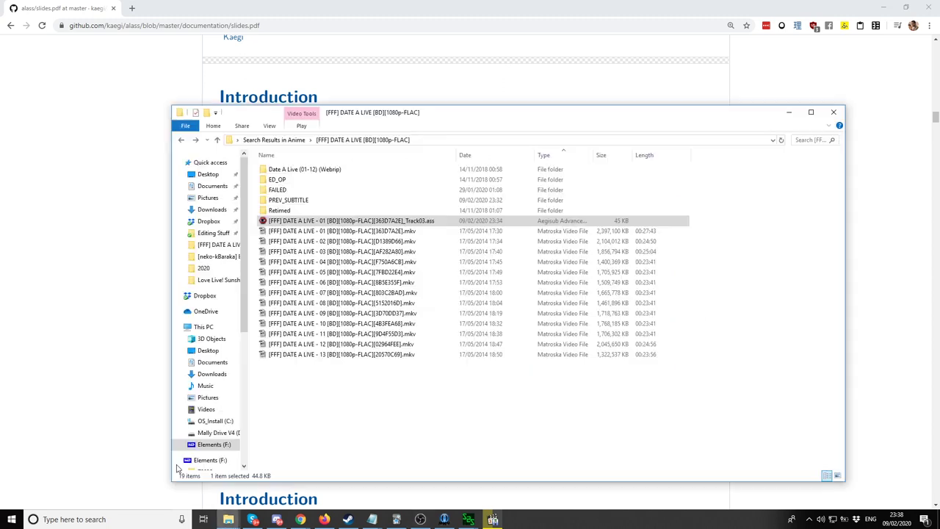
key(alt+Tab)
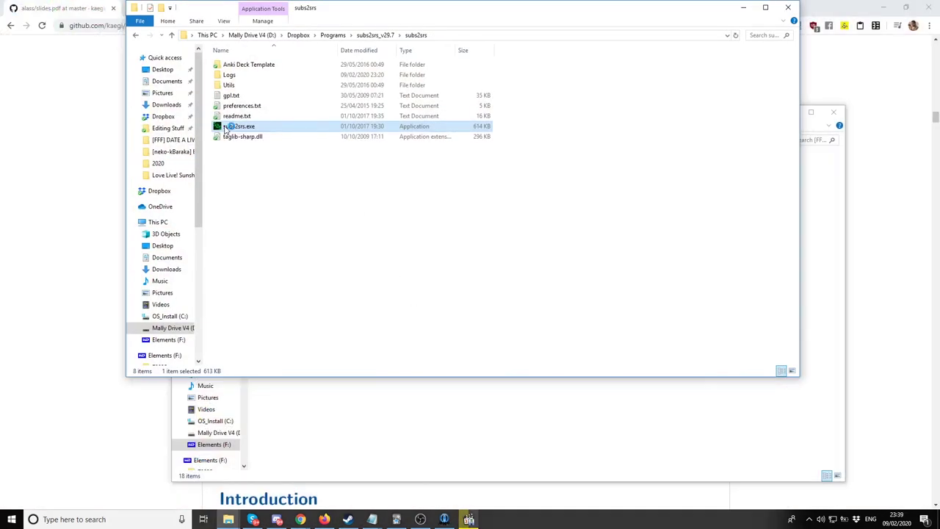
click(744, 9)
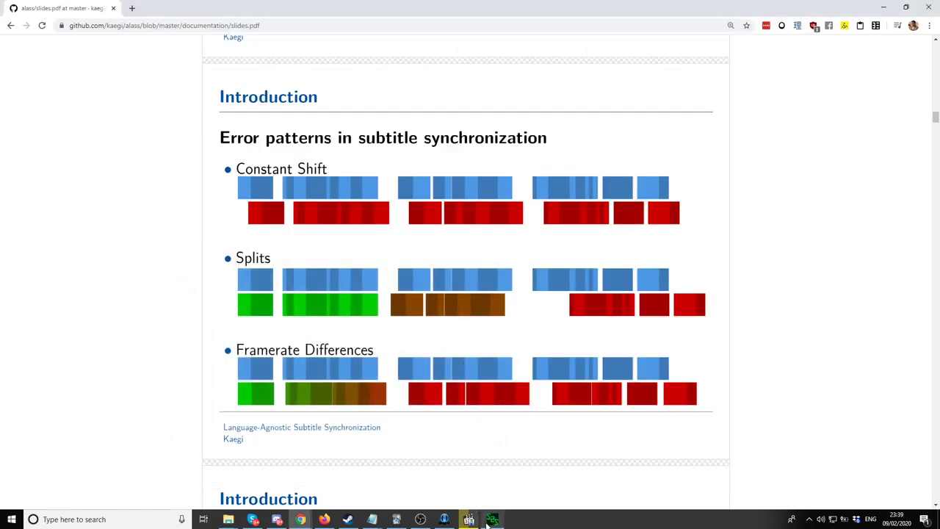
click(488, 522)
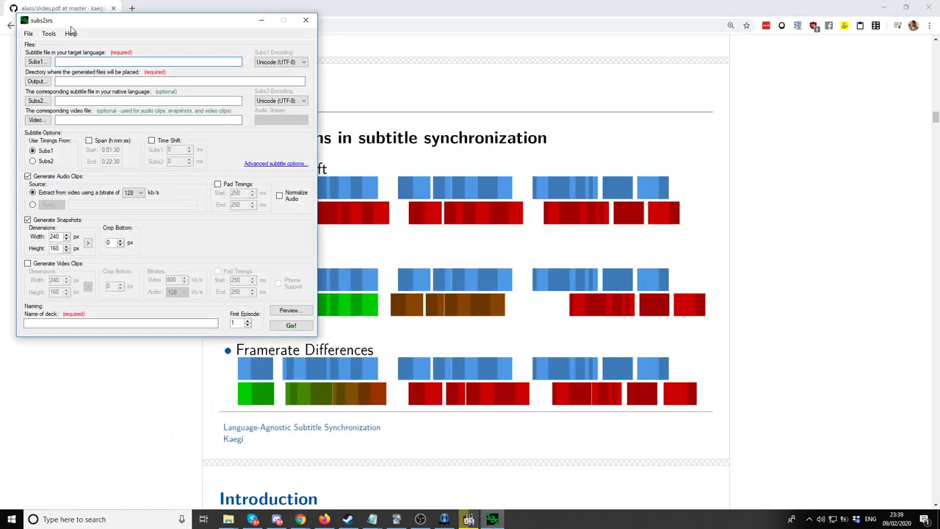
click(49, 33)
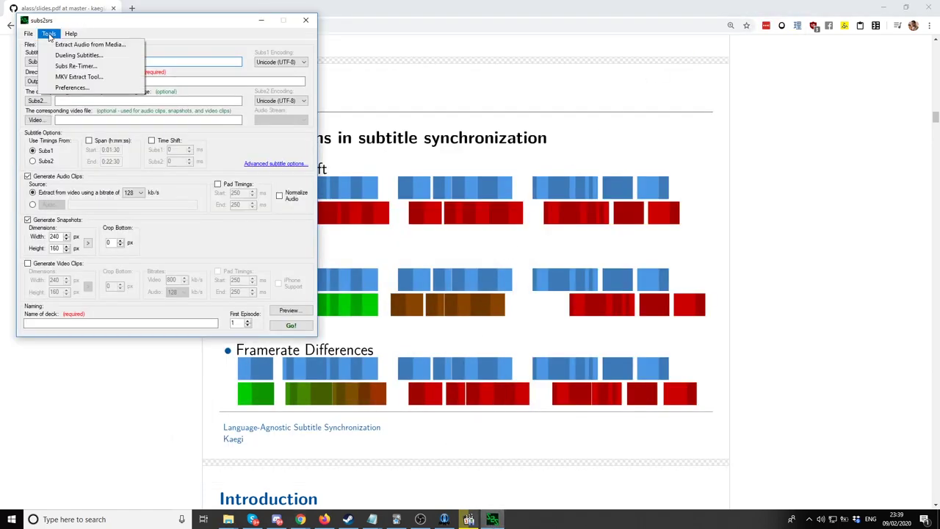
click(64, 77)
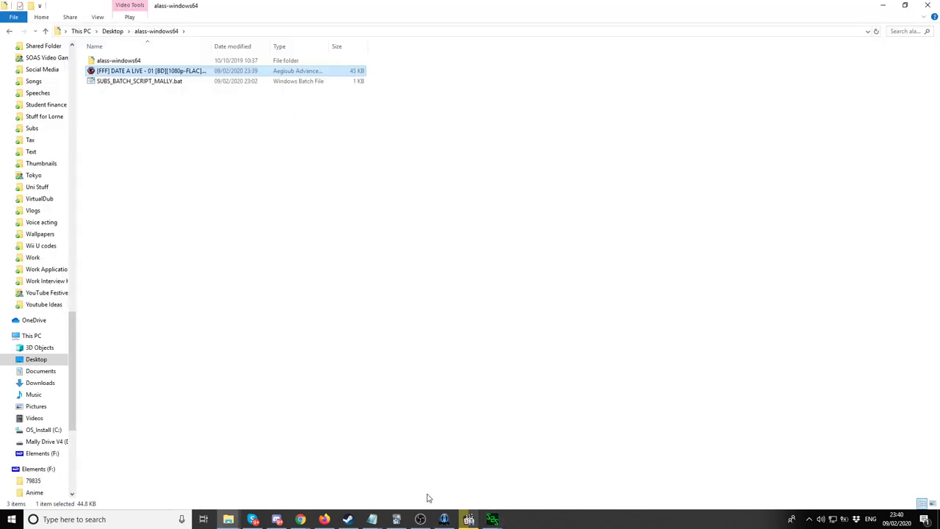
Step: Add DATE A LIVE episode 01 to MKVcleaver, tick Subtitle Track 1, and extract it to Track03.ass
click(443, 520)
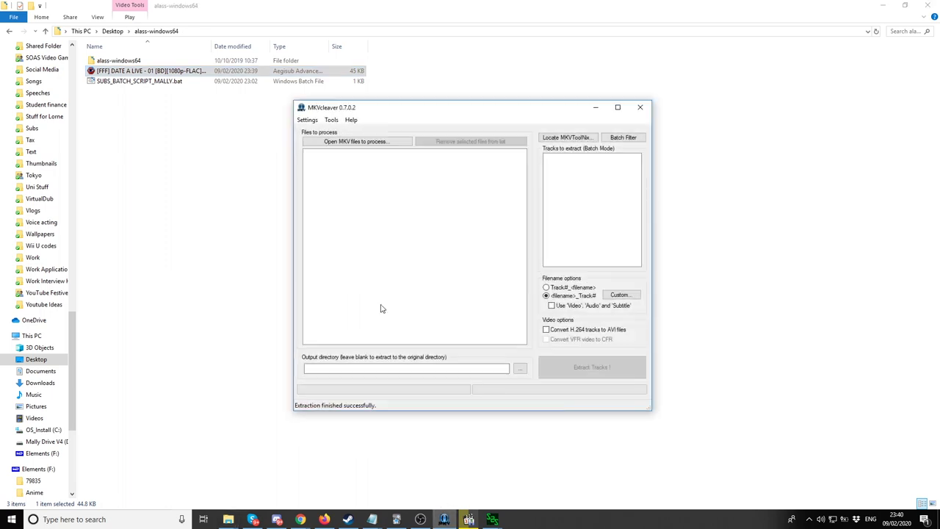
click(569, 138)
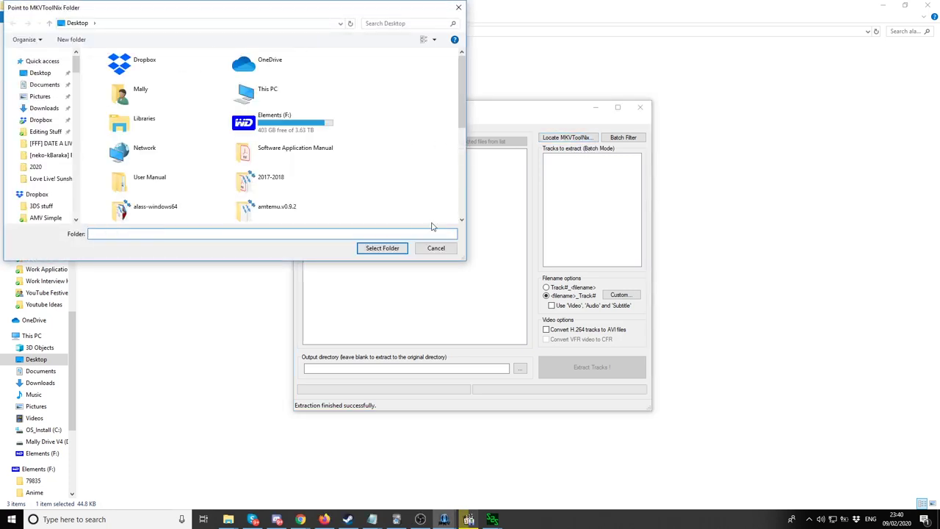
click(443, 250)
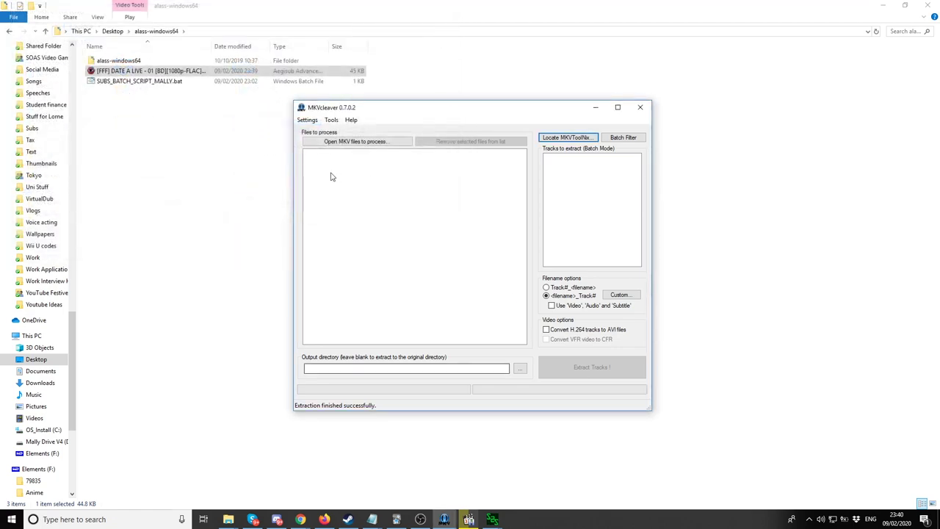
mouse_move(228, 519)
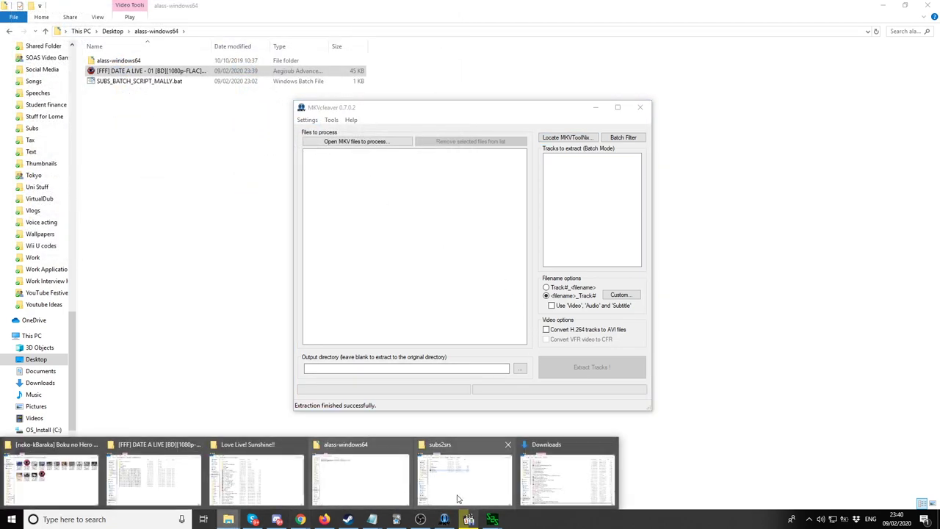
mouse_move(558, 491)
drag(558, 490, 456, 173)
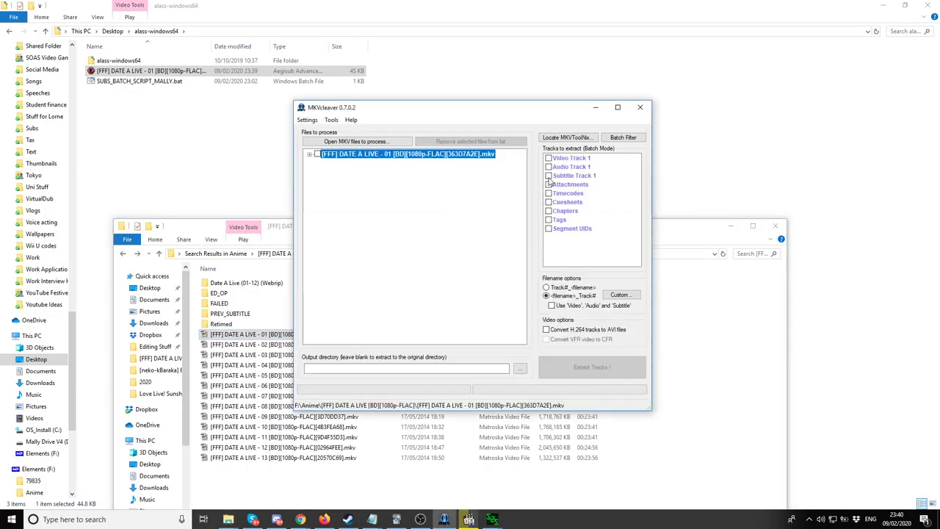
click(549, 177)
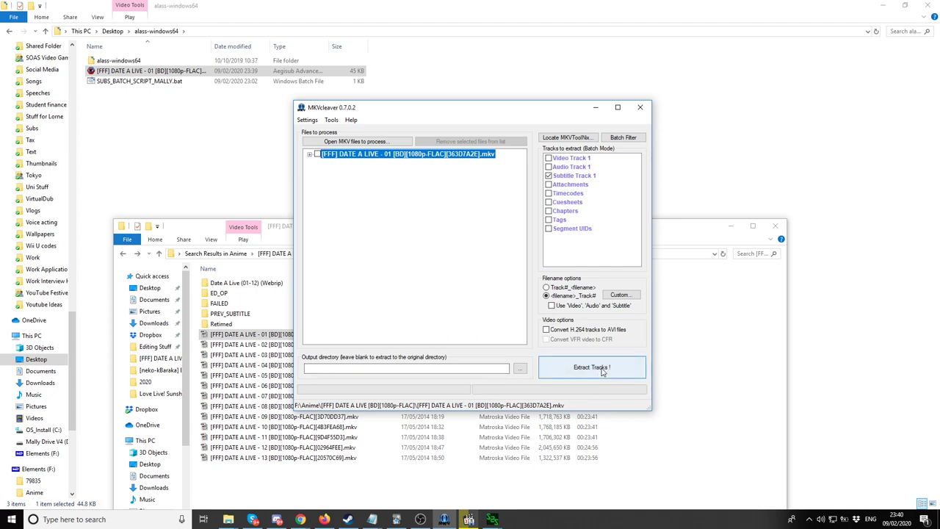
click(602, 370)
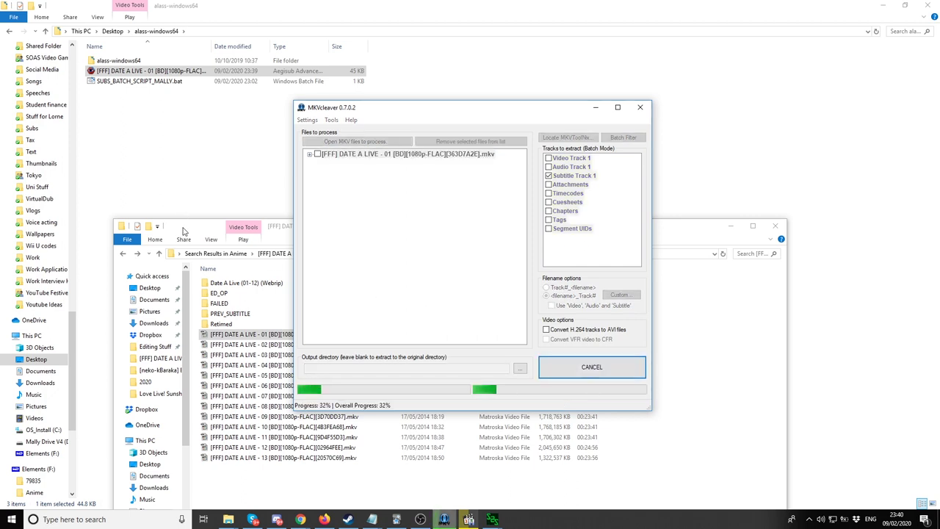
click(188, 233)
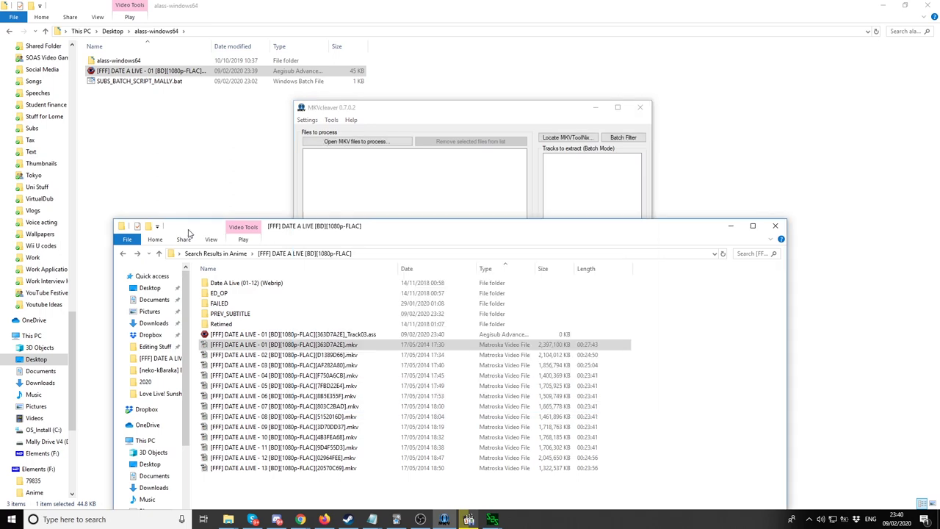
drag(188, 233, 151, 114)
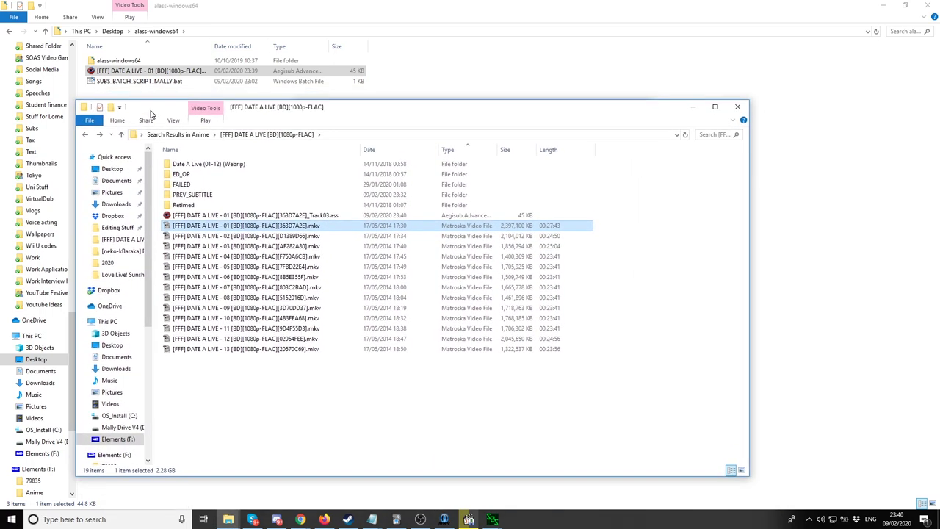
Step: Open a command prompt in the DATE A LIVE folder using cmd
click(370, 135)
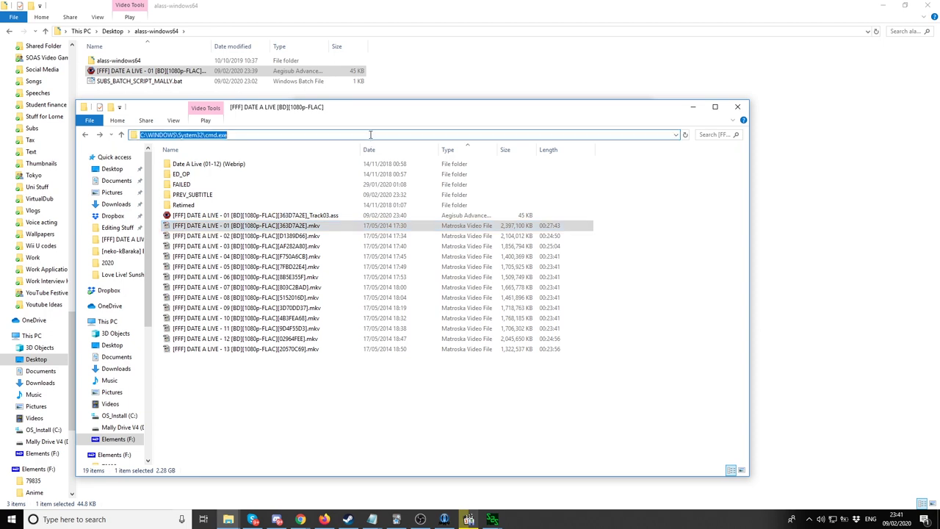
text(cm)
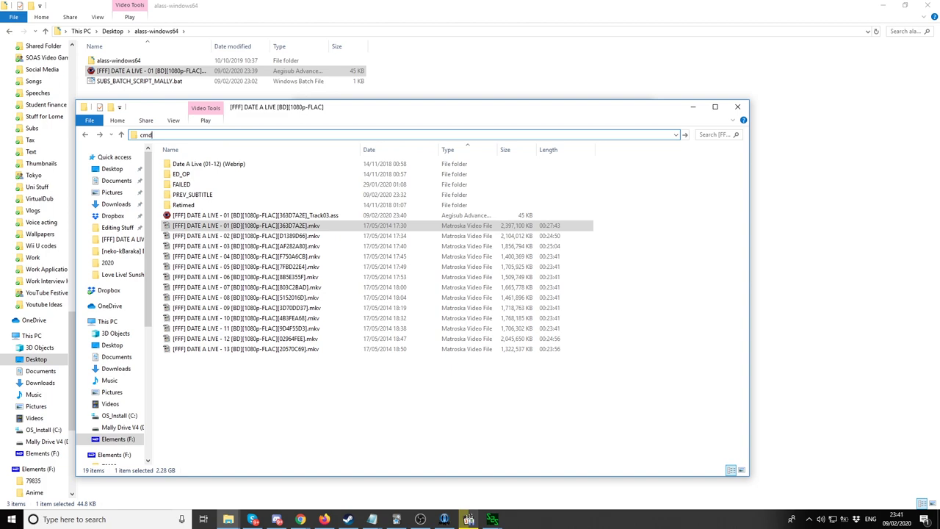
text(d)
key(Return)
drag(312, 80, 379, 178)
Step: Insert the alass.bat path from alass-windows64 into the command line
click(440, 448)
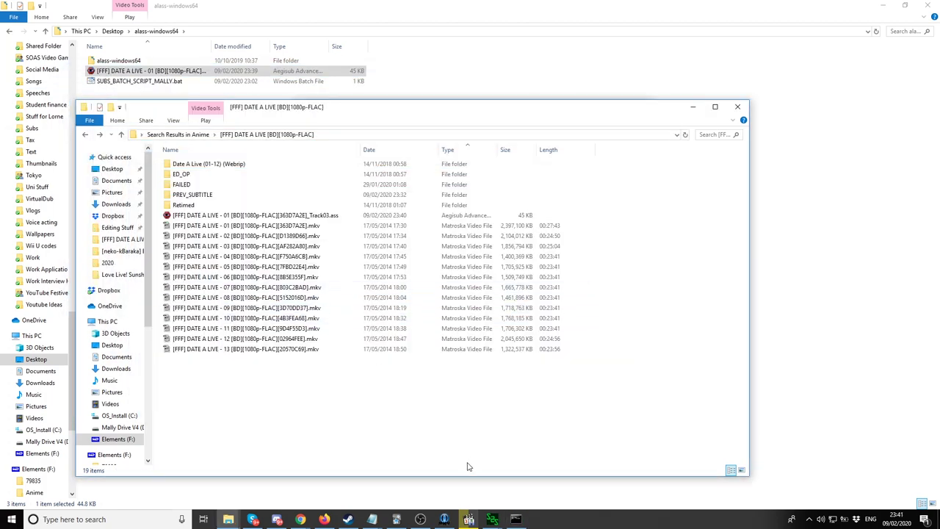
double_click(126, 64)
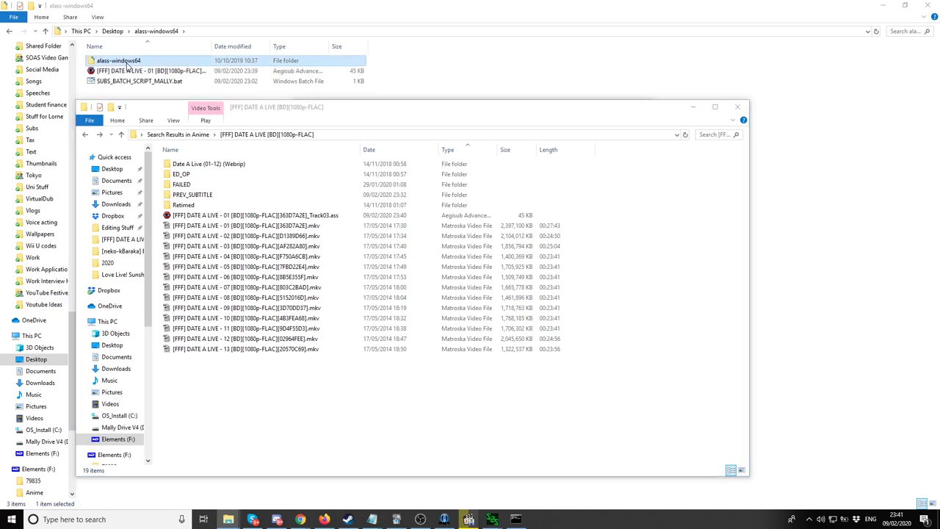
click(117, 83)
key(alt+Tab)
drag(105, 87, 323, 221)
Step: Append Track03.ass, Date A Live.S01E01.JA.srt and output JA_FIXED.srt, then run alass
mouse_move(228, 519)
click(150, 484)
drag(243, 216, 512, 353)
double_click(190, 166)
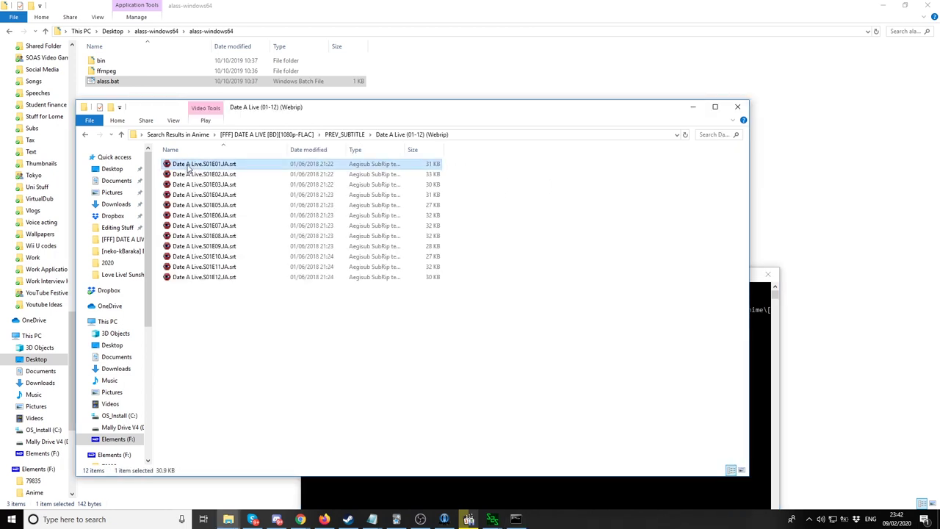
drag(190, 166, 661, 348)
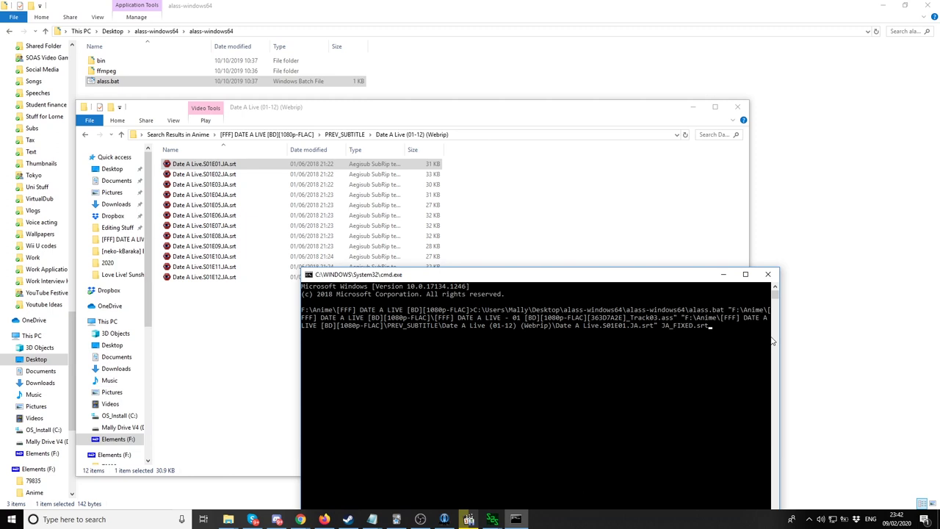
text(JA_FIXED.srt)
key(Return)
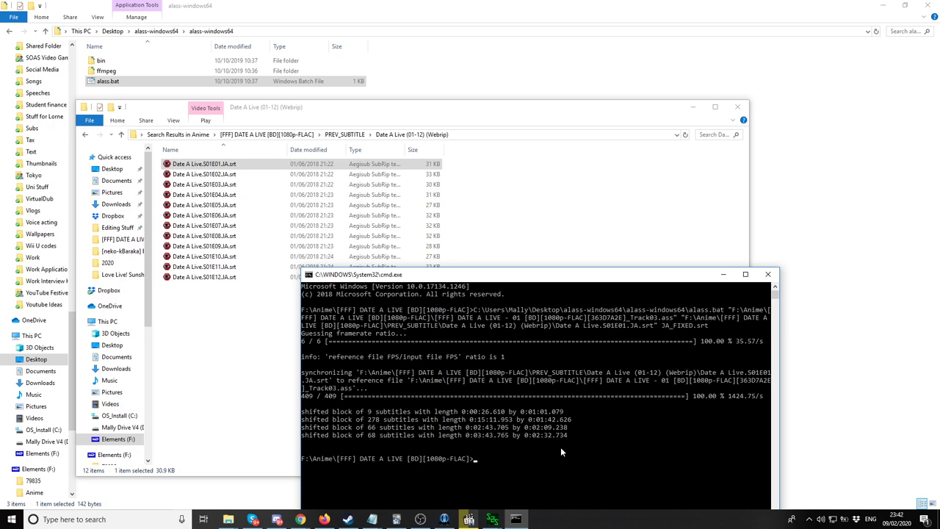
Step: Load JA_FIXED.srt onto playing episode 01, seek to check timing, and close MPC-HC
click(120, 136)
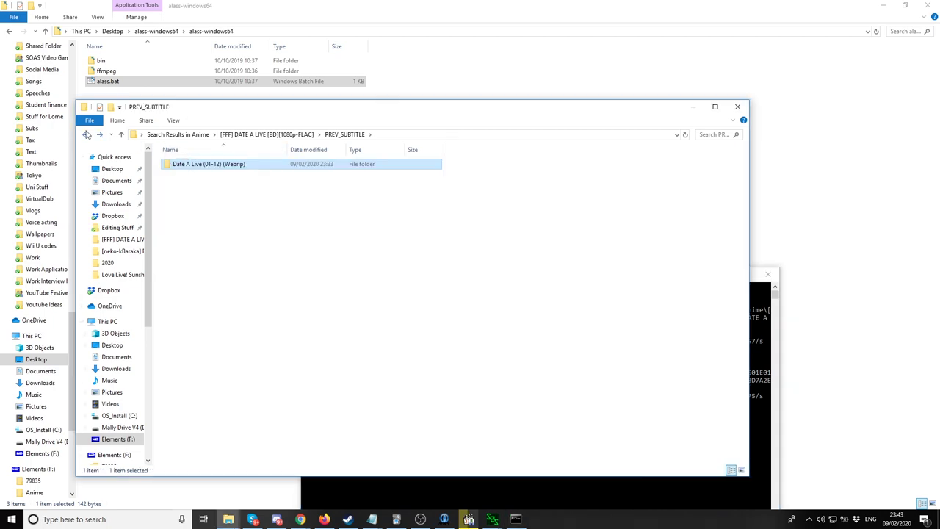
click(86, 135)
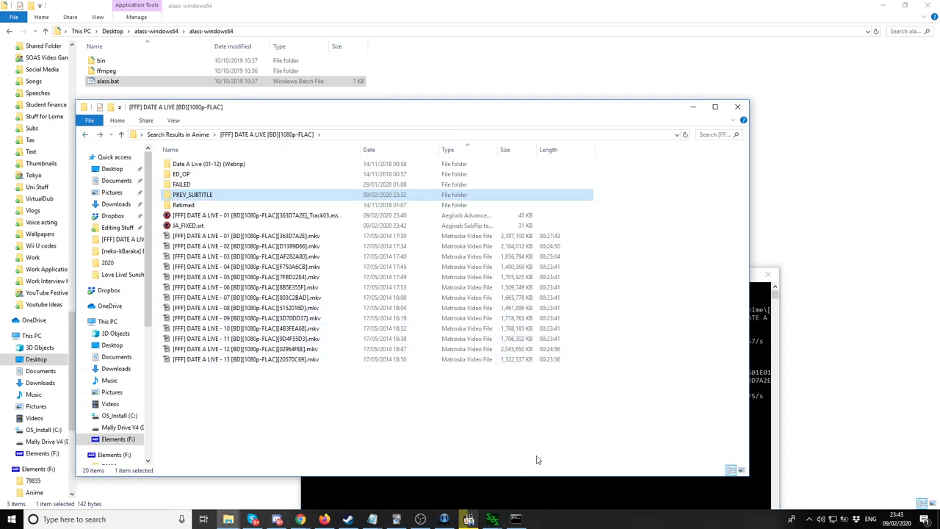
click(468, 519)
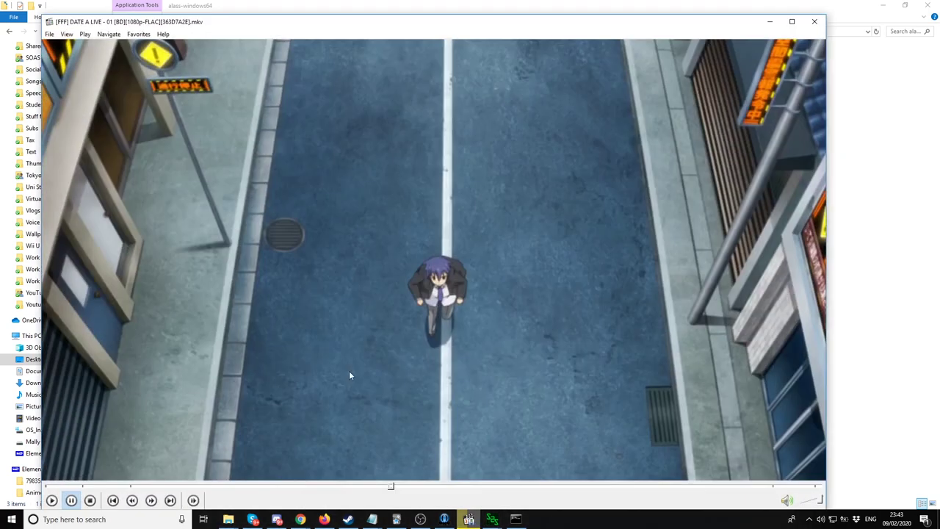
drag(220, 32, 448, 76)
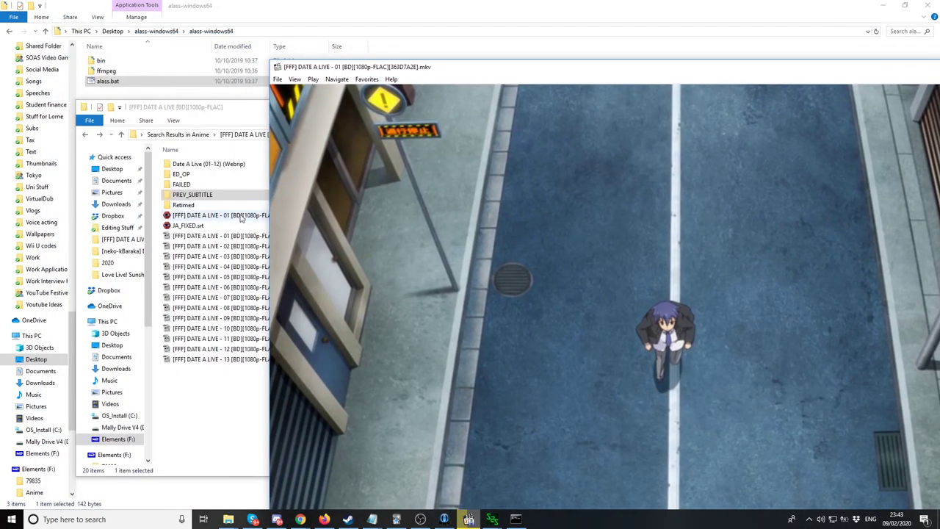
drag(187, 226, 505, 274)
drag(482, 78, 282, 17)
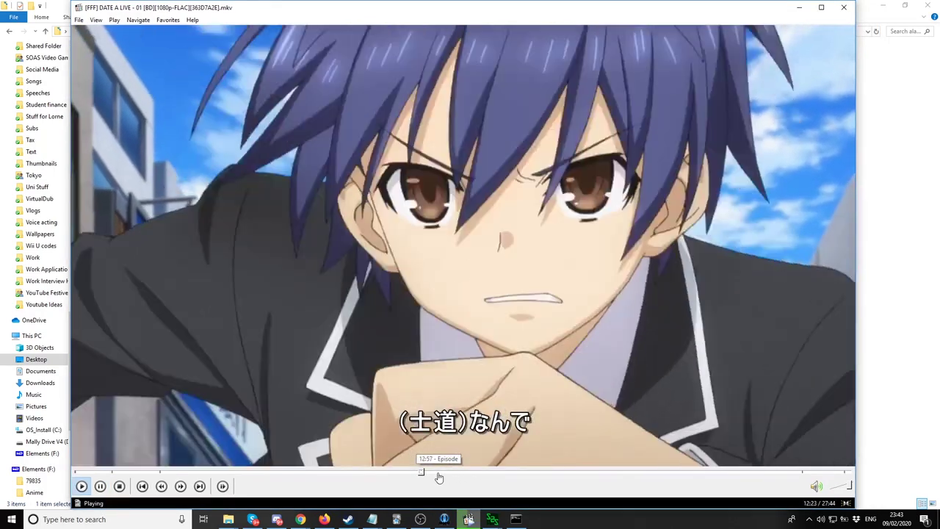
click(353, 472)
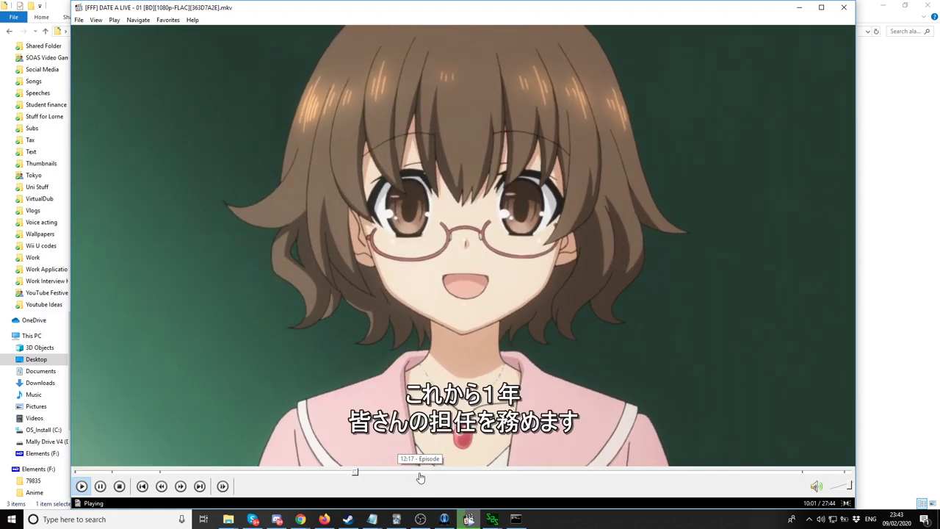
click(838, 12)
click(269, 420)
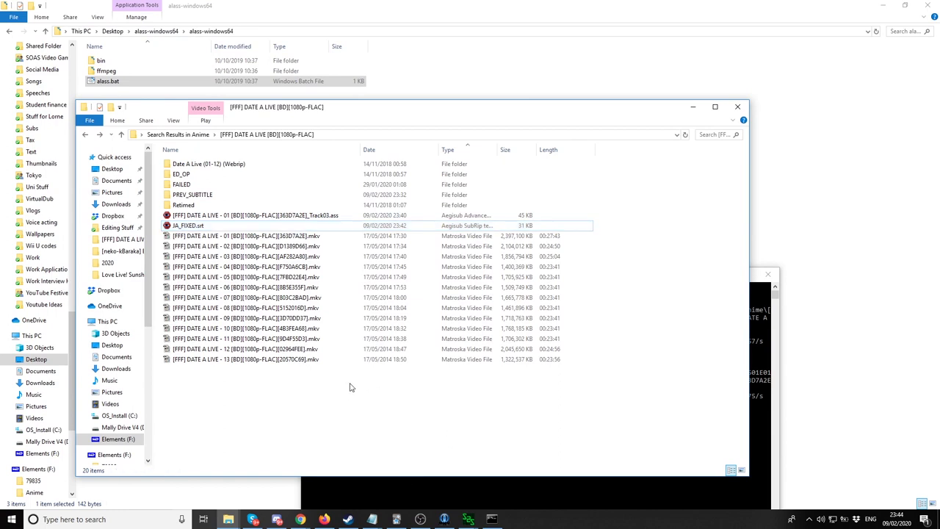
Step: Open episode 01's Track03.ass English subtitles in Aegisub without loading video or audio
mouse_move(233, 521)
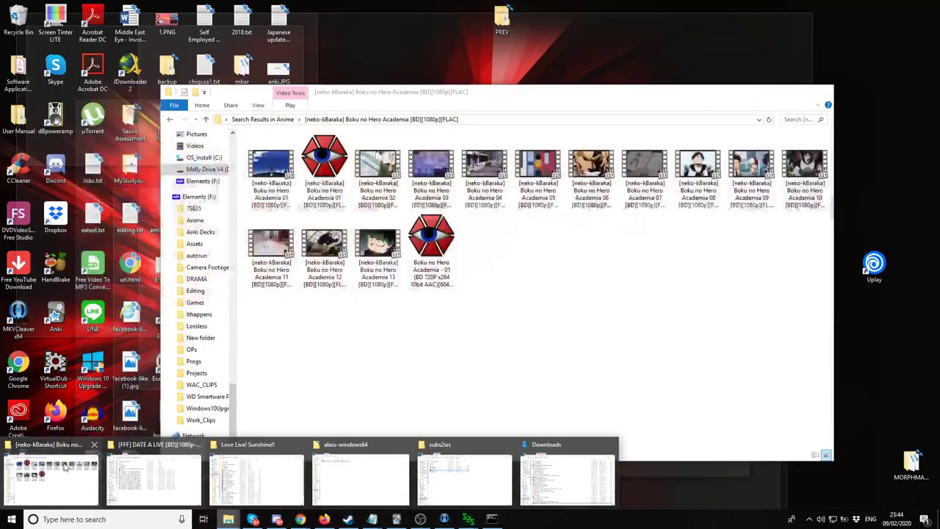
click(50, 477)
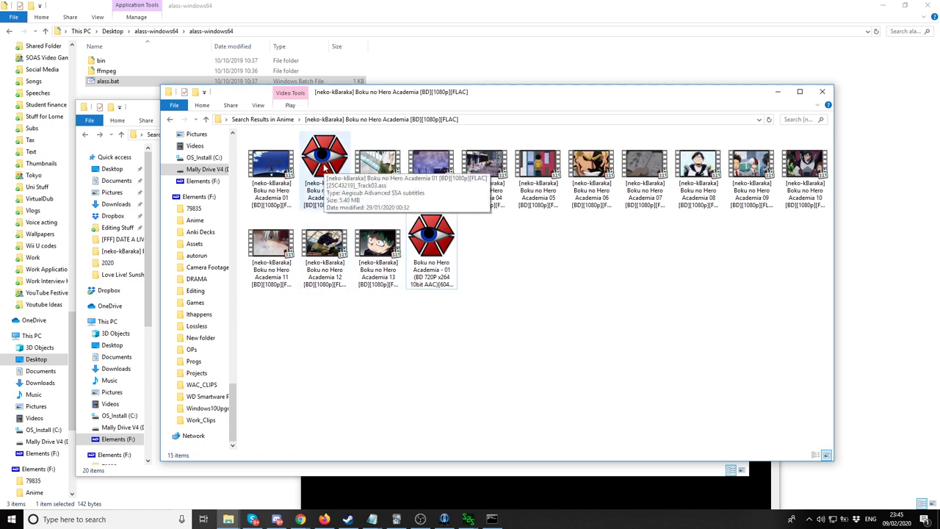
double_click(328, 183)
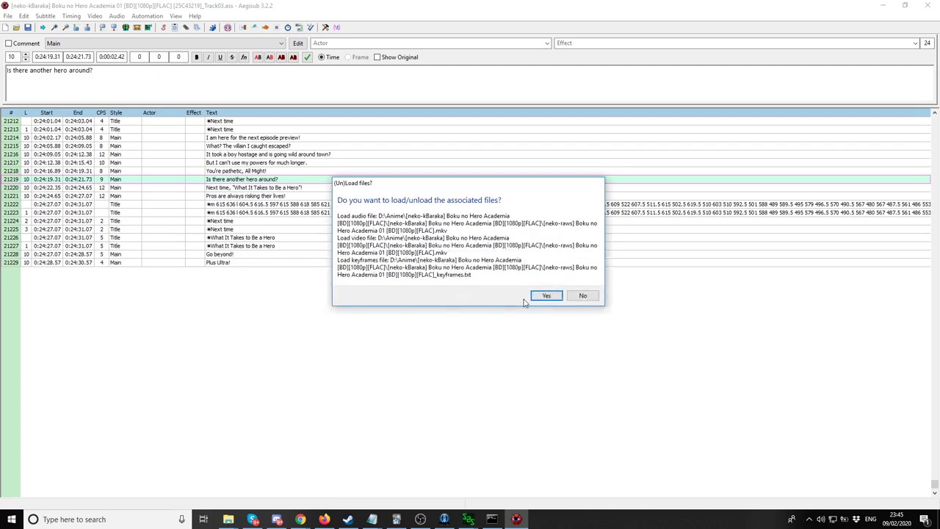
click(592, 296)
scroll(211, 340, up, 10)
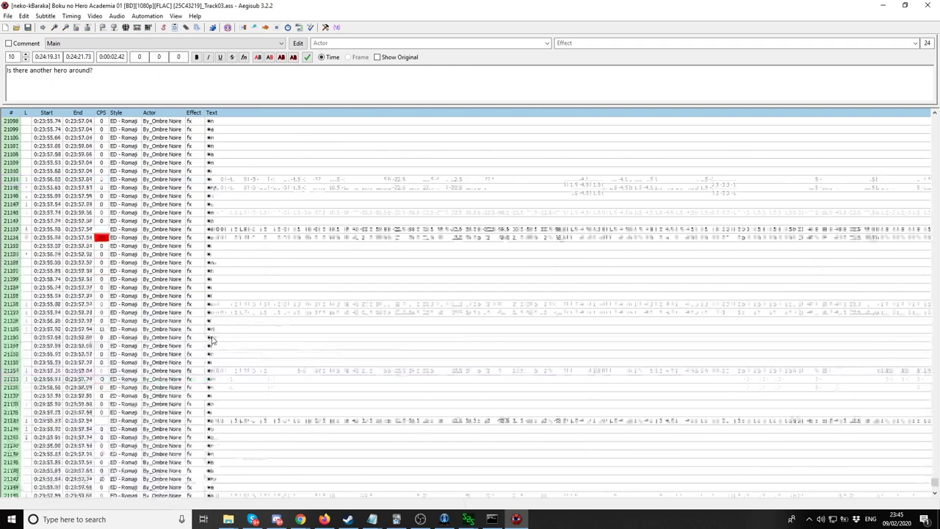
scroll(211, 340, down, 20)
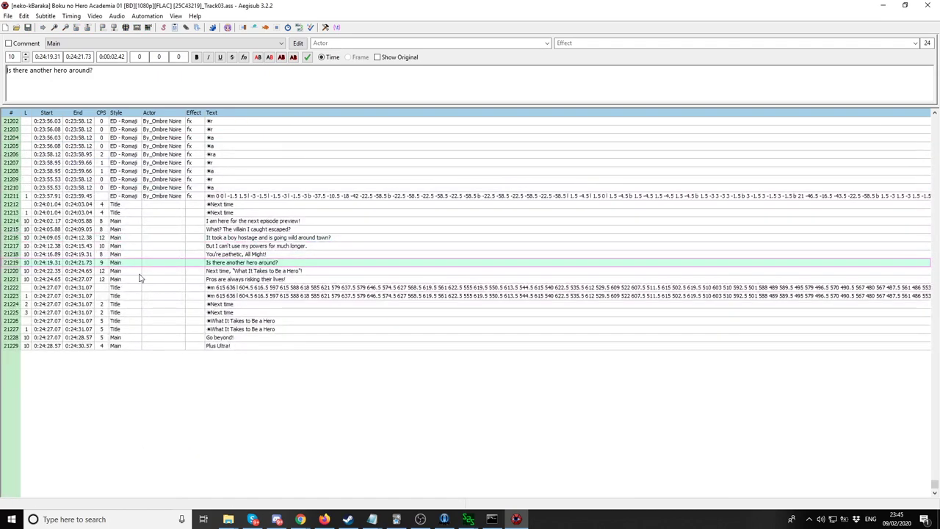
click(8, 15)
mouse_move(24, 17)
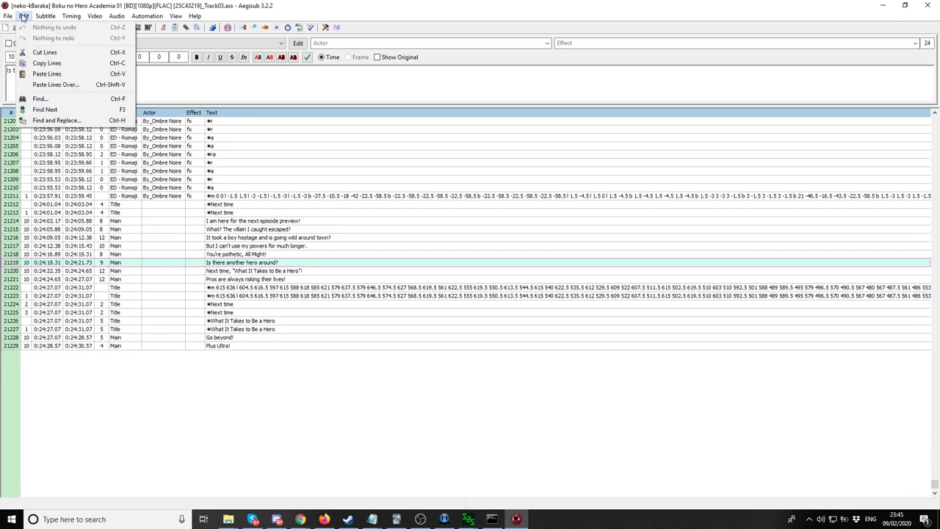
click(161, 4)
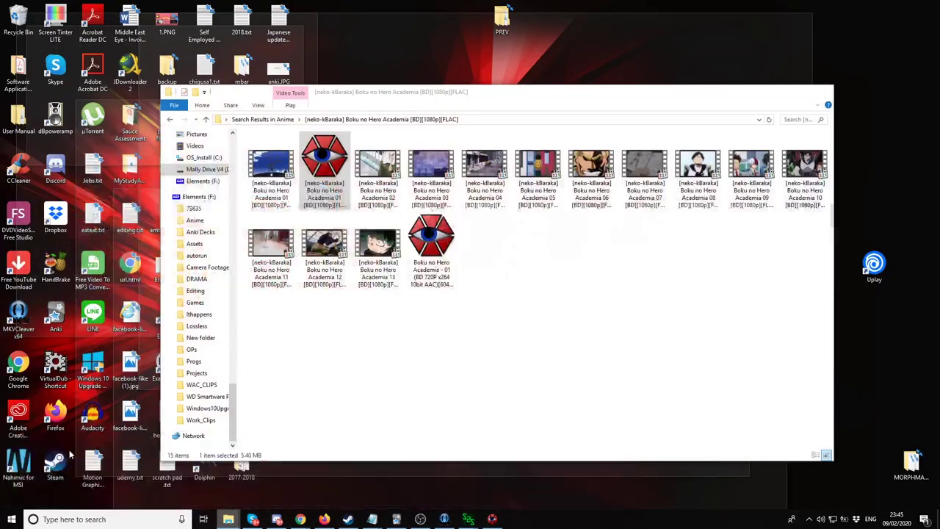
Step: Open the Japanese 720P episode 01 subtitles, scroll to the end, and close them
click(51, 478)
double_click(439, 259)
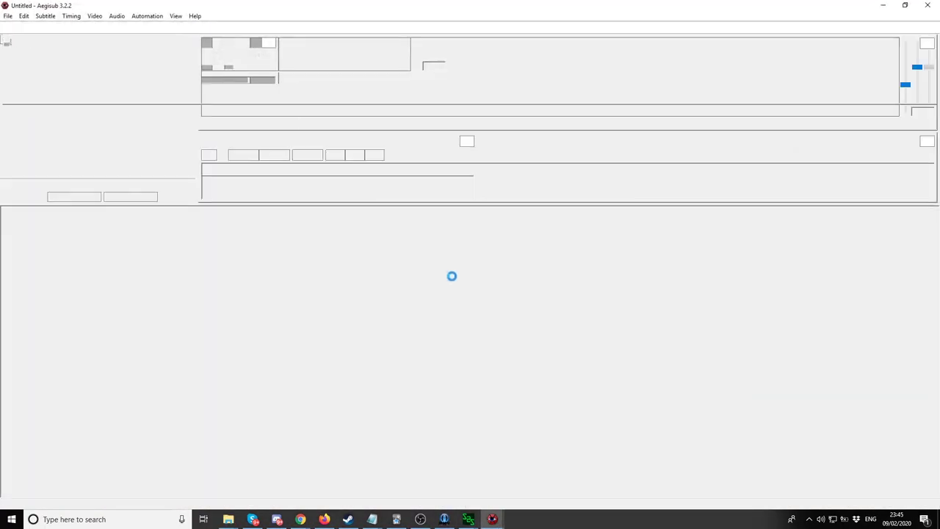
scroll(392, 276, down, 20)
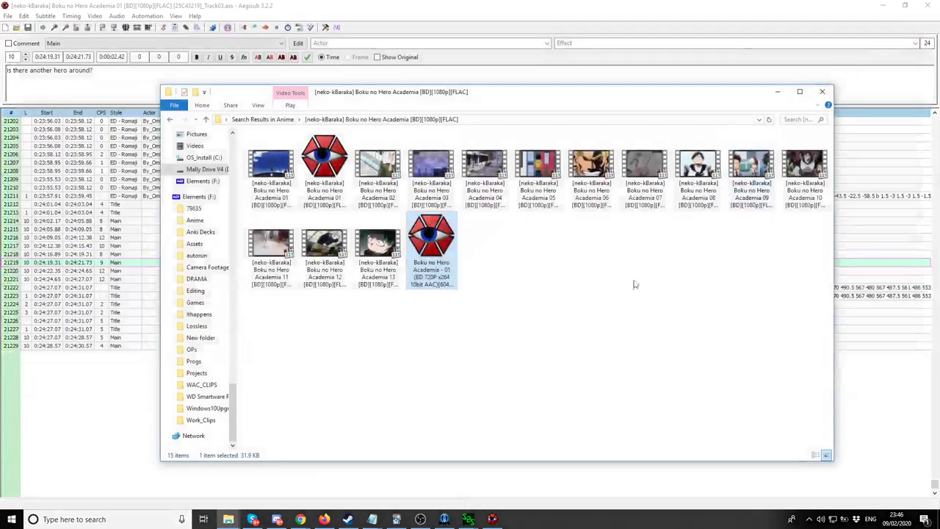
click(613, 309)
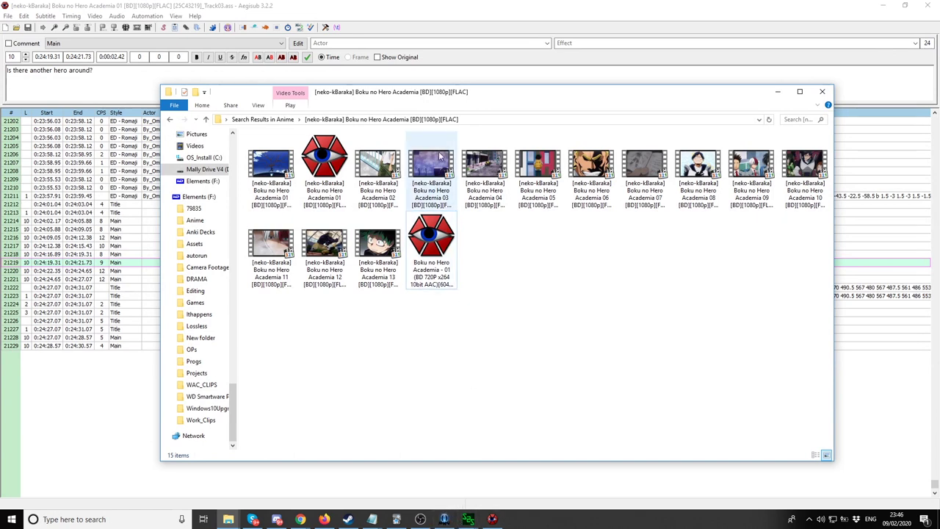
Step: Open a command prompt in the Boku no Hero Academia folder and insert alass.bat's path
click(482, 120)
text(cm)
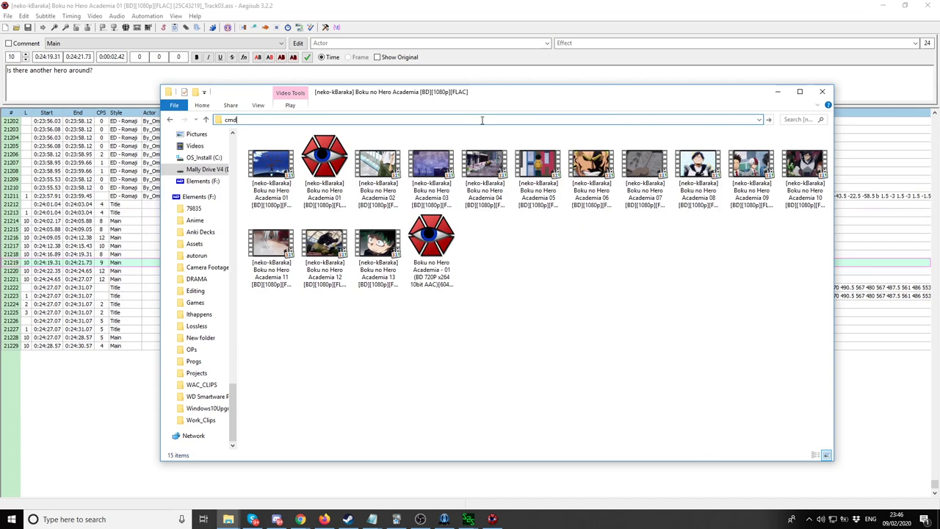
text(d)
key(Return)
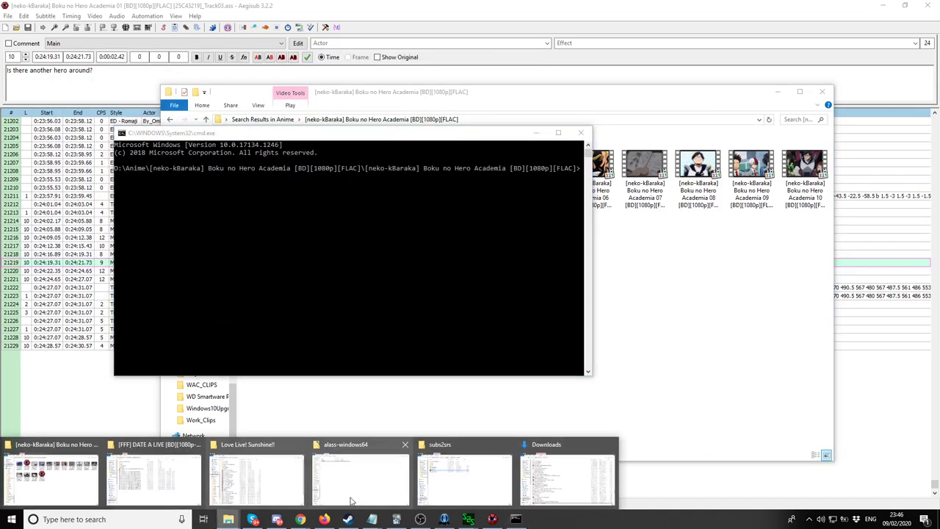
click(350, 502)
drag(109, 81, 240, 238)
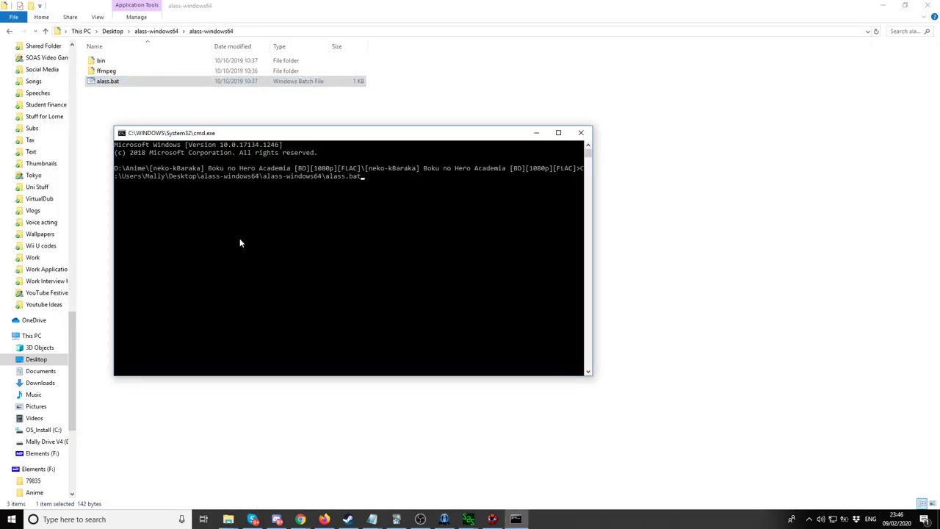
Step: Add Track03.ass as reference, the 720P .ass as input, output JA_FIXED.ass, and run alass
click(239, 523)
drag(471, 92, 542, 327)
drag(394, 397, 389, 227)
drag(501, 477, 415, 287)
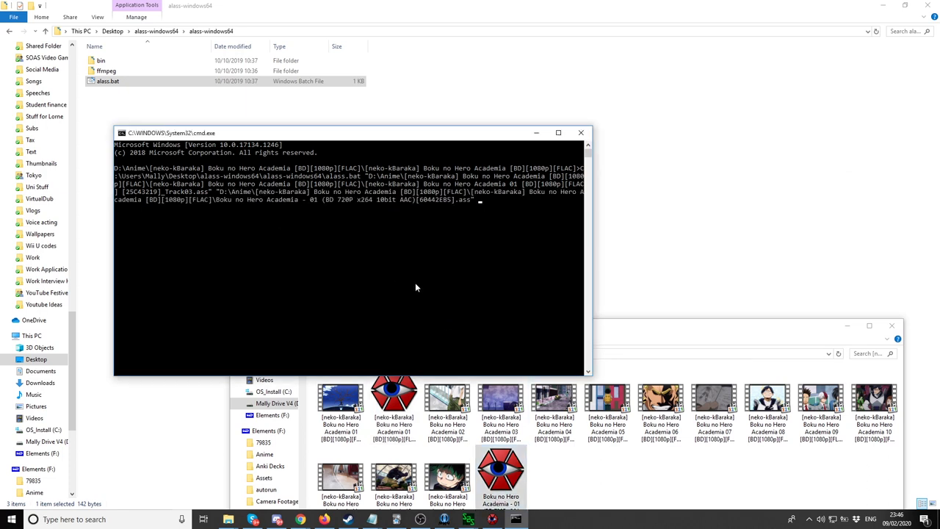
text(JA_FIXED.ass)
key(Return)
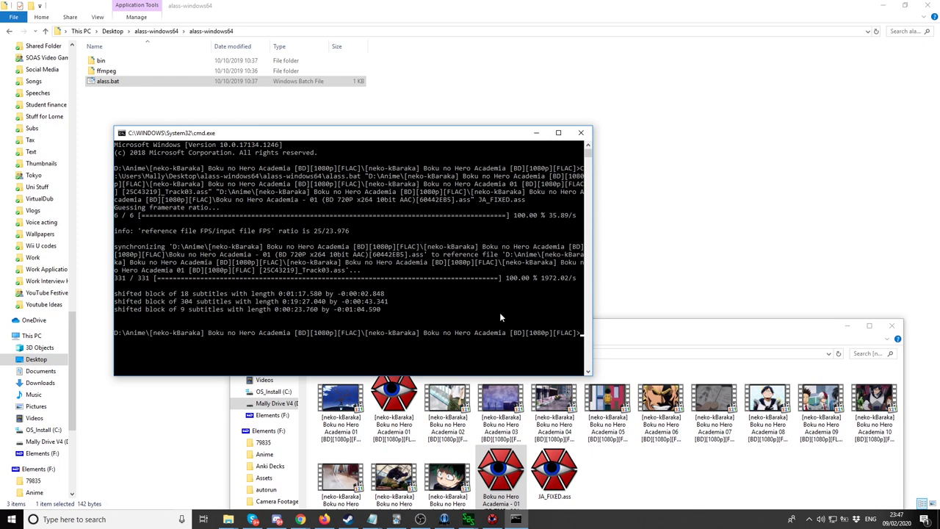
Step: Load JA_FIXED.ass onto the playing episode and seek ahead to check timing
drag(682, 339, 630, 187)
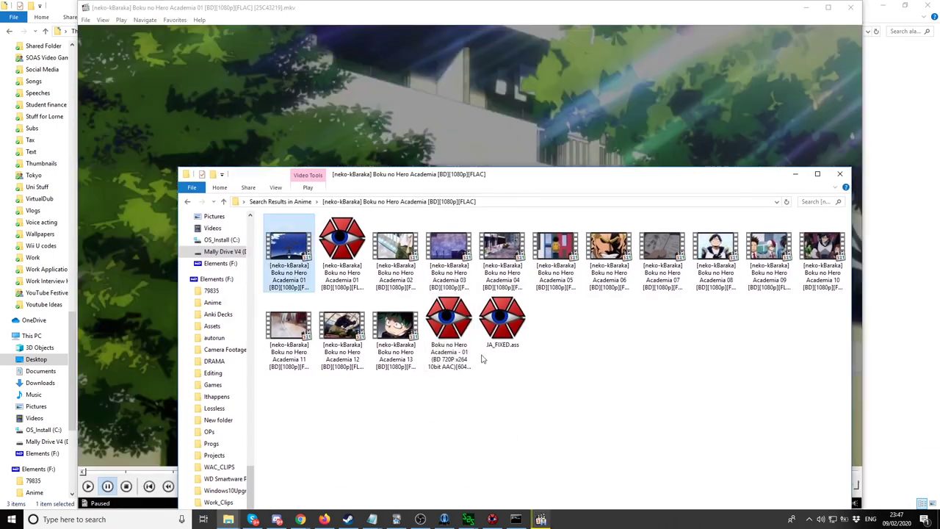
drag(502, 321, 463, 82)
click(236, 472)
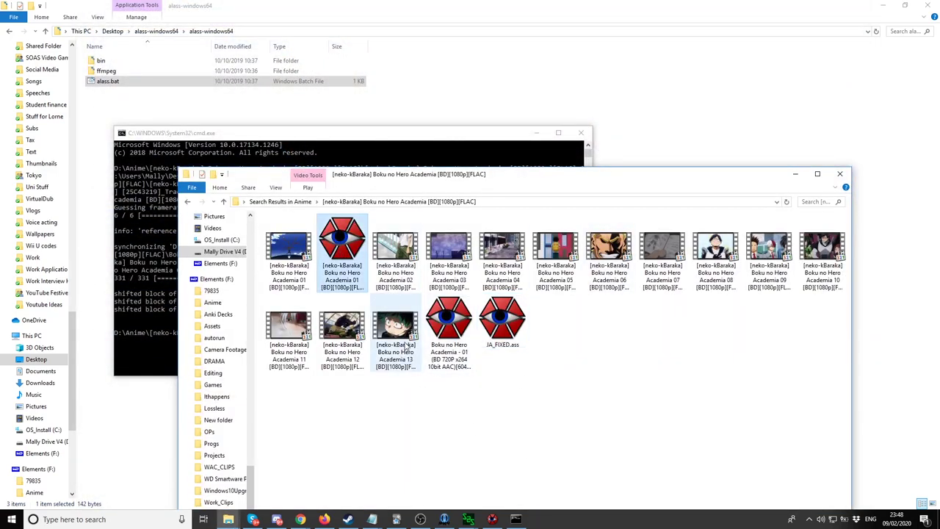
double_click(360, 257)
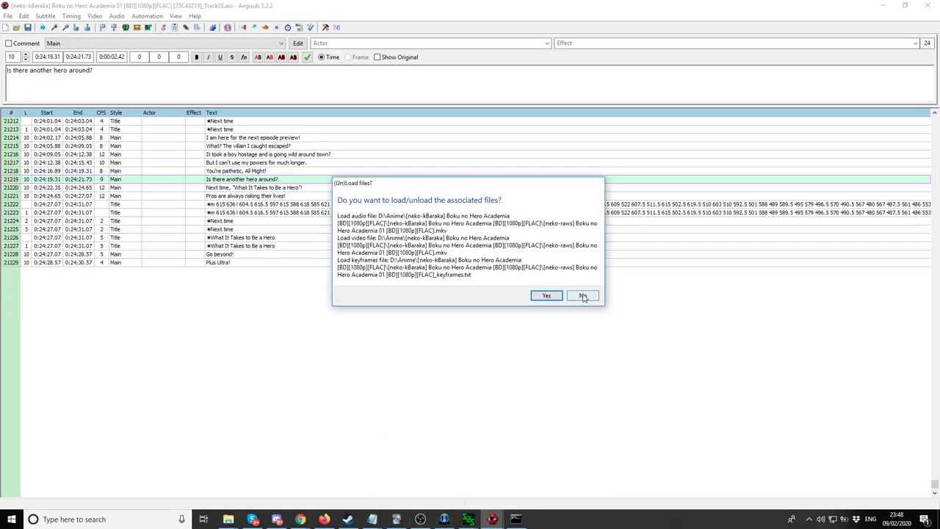
click(582, 296)
scroll(103, 149, up, 3)
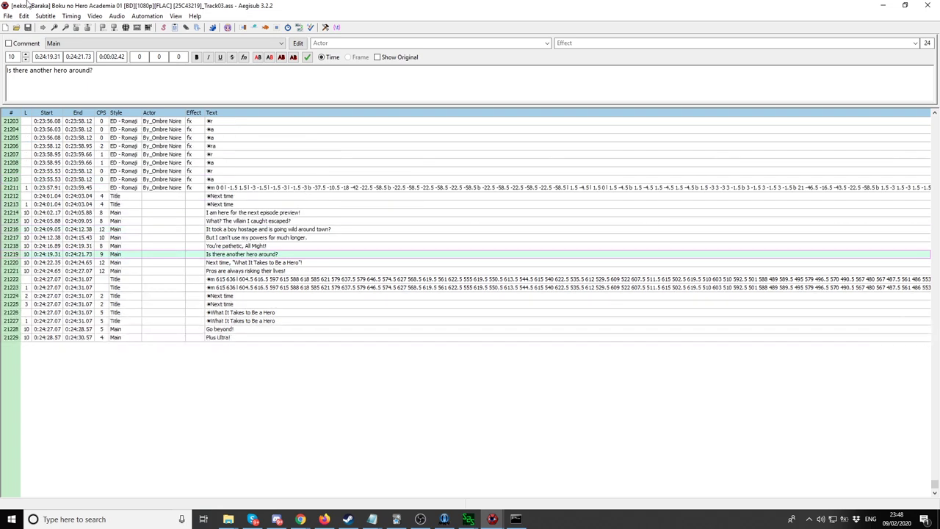
click(45, 16)
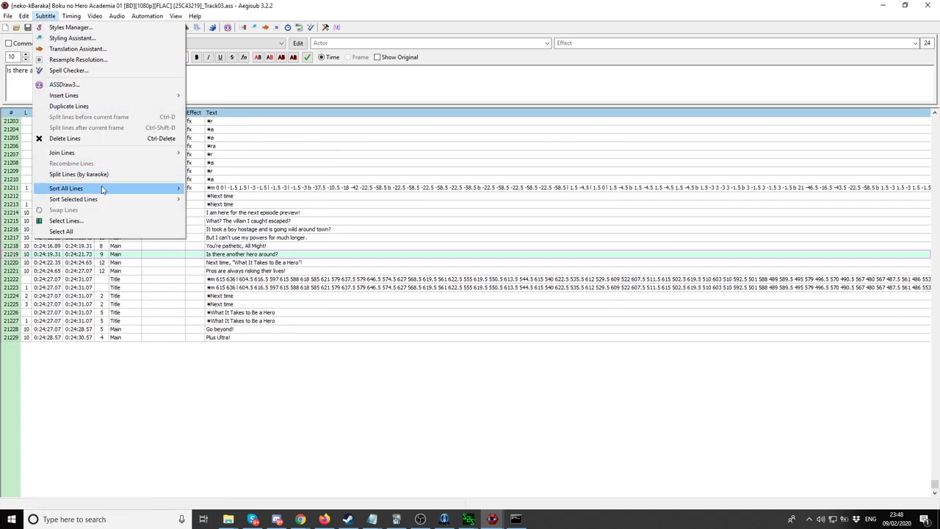
mouse_move(103, 188)
click(229, 210)
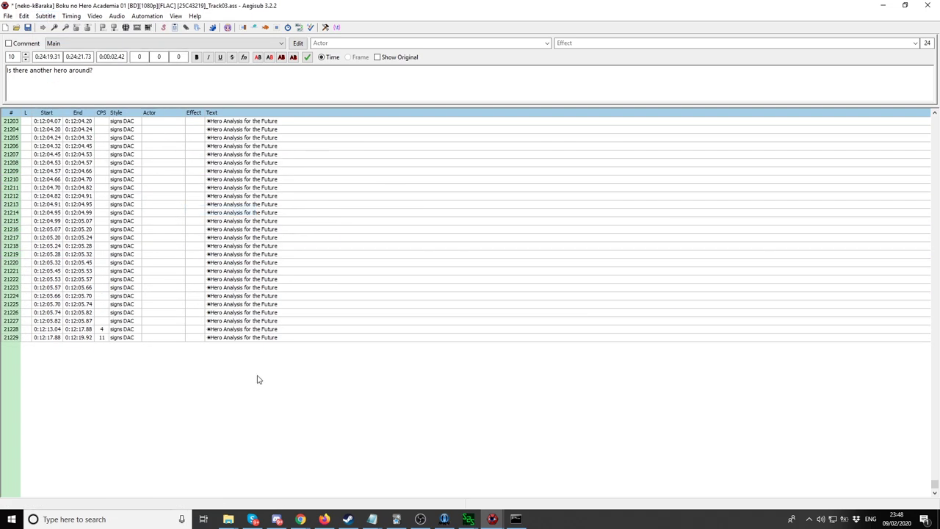
scroll(189, 406, down, 3)
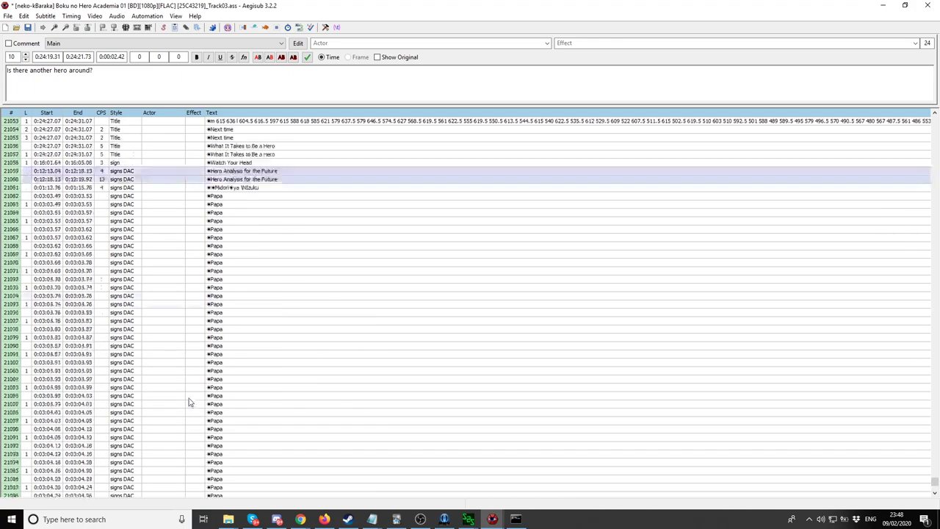
scroll(188, 403, down, 15)
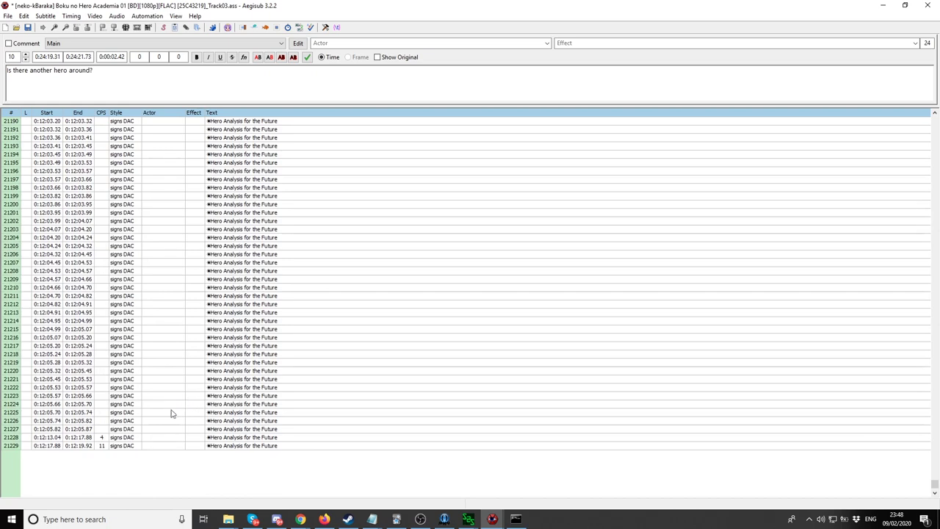
click(148, 439)
click(148, 446)
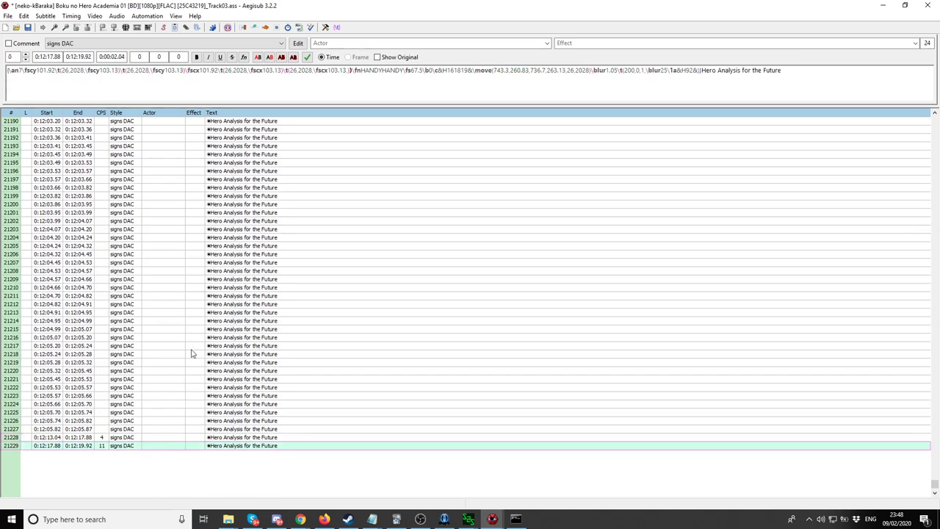
scroll(191, 345, up, 20)
scroll(191, 345, up, 4)
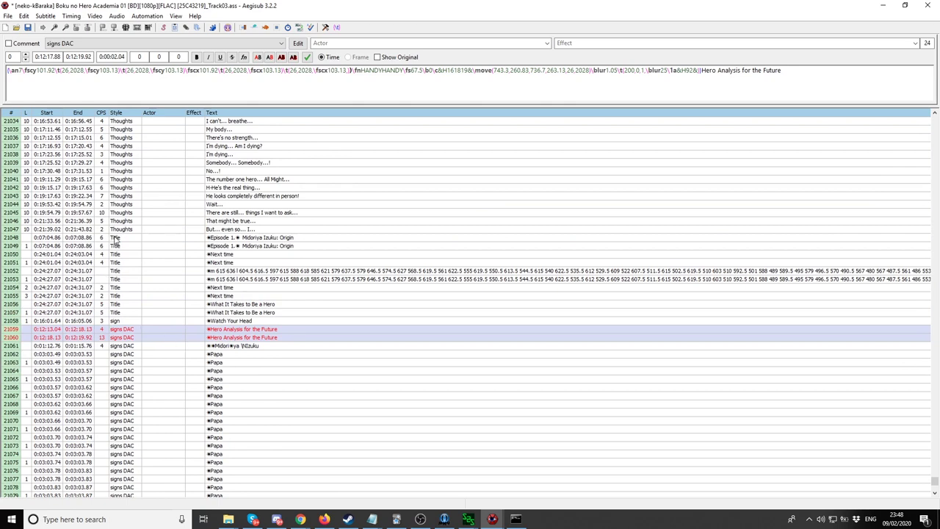
scroll(125, 265, down, 20)
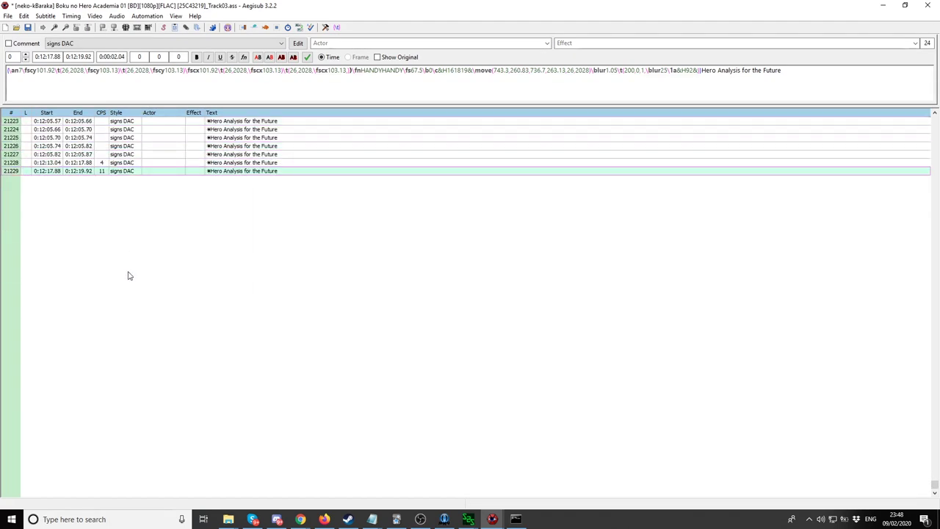
click(137, 163)
click(137, 172)
scroll(188, 206, up, 20)
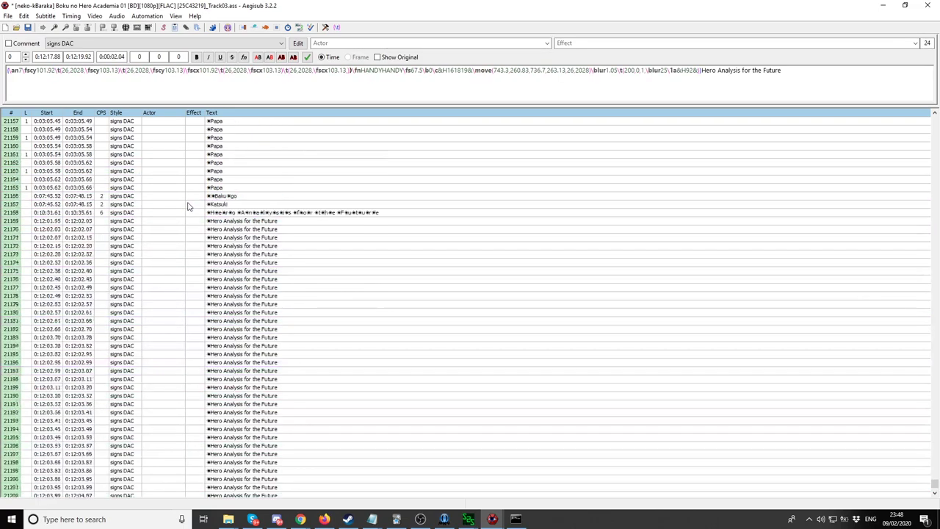
scroll(188, 206, up, 20)
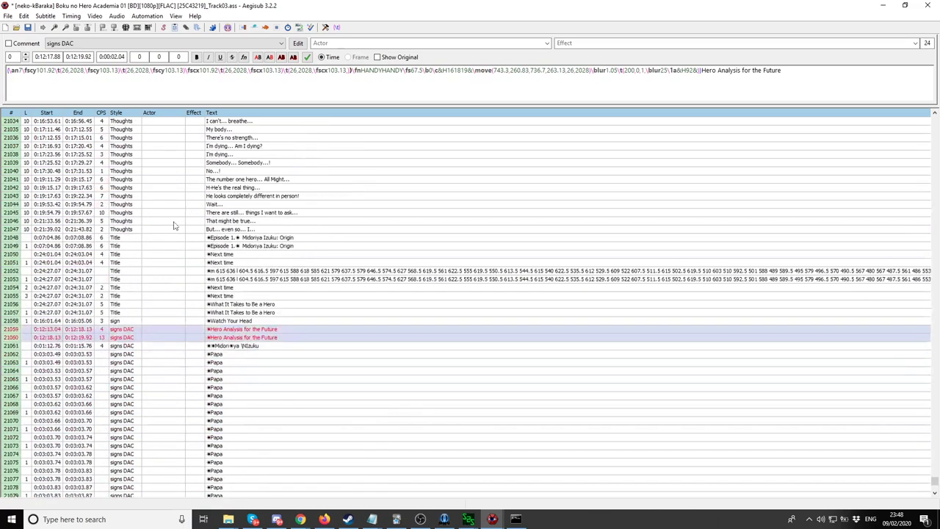
click(117, 246)
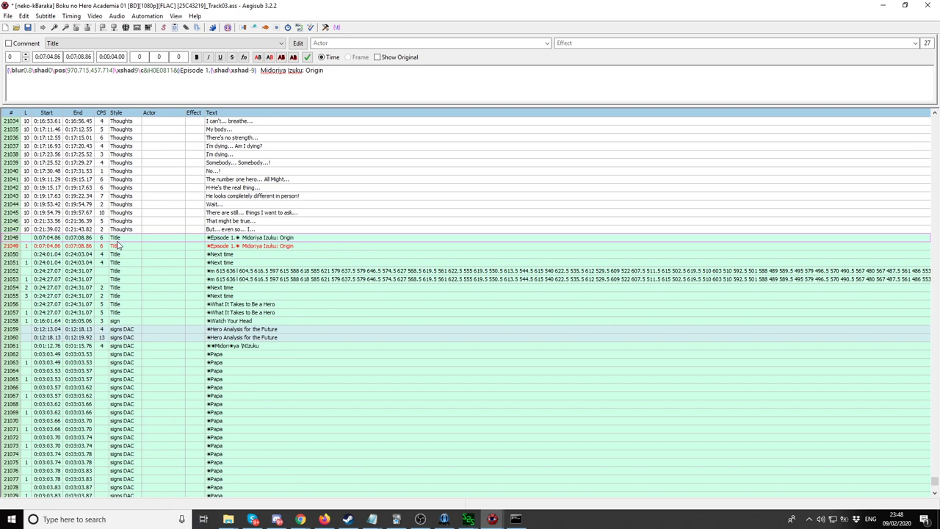
key(ctrl+Delete)
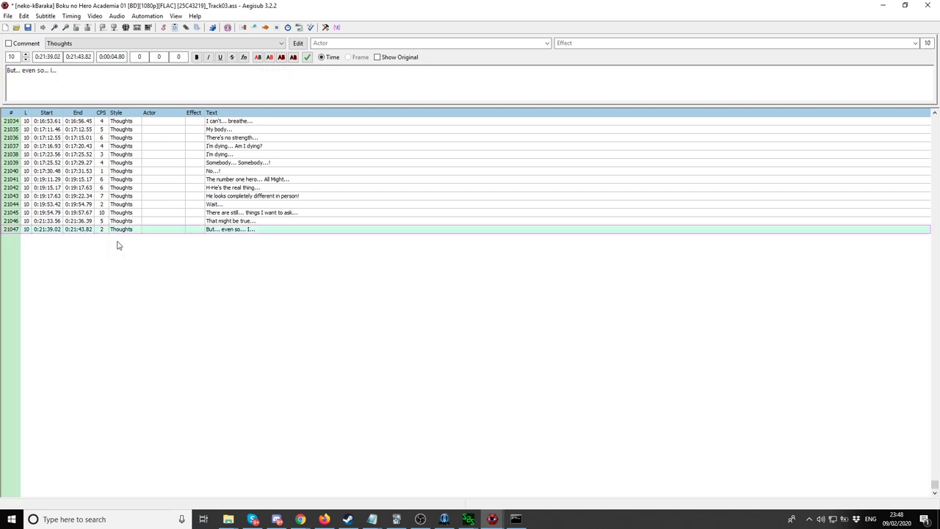
scroll(120, 243, up, 6)
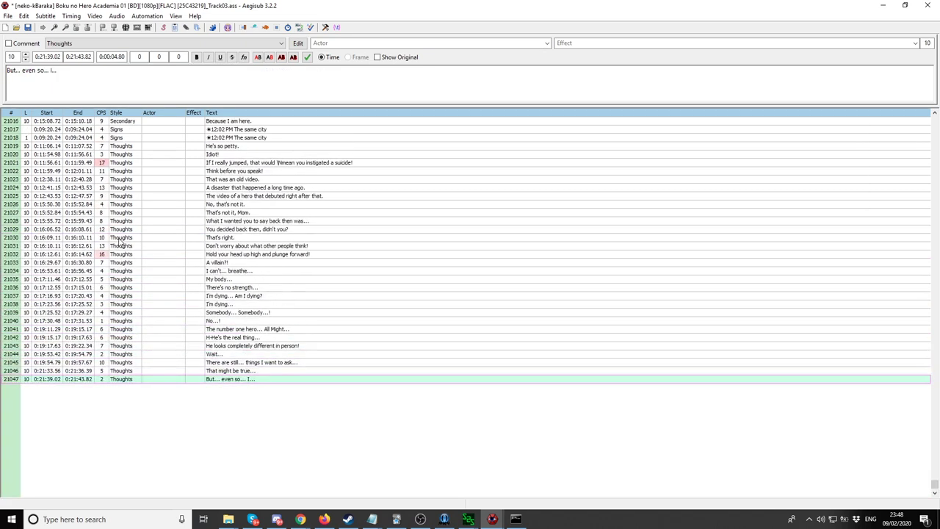
scroll(120, 242, up, 8)
click(124, 338)
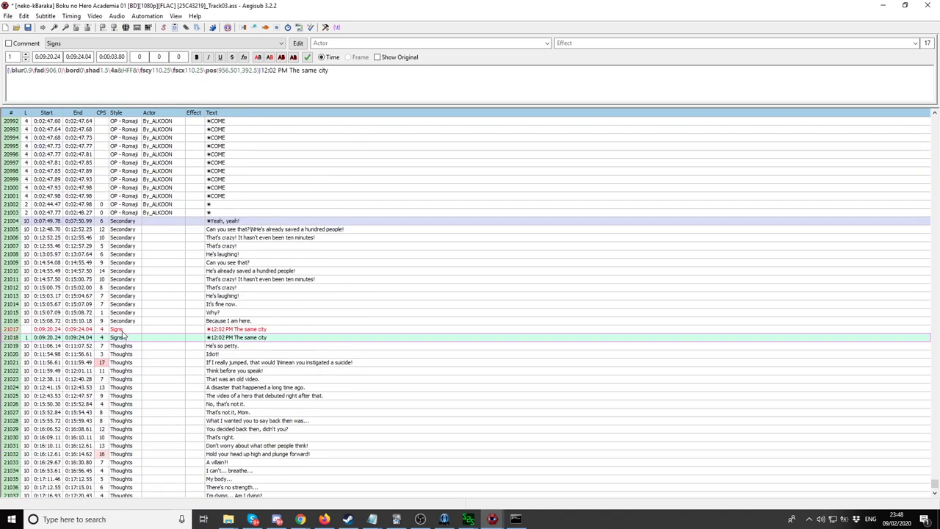
shift+click(124, 333)
key(ctrl+Delete)
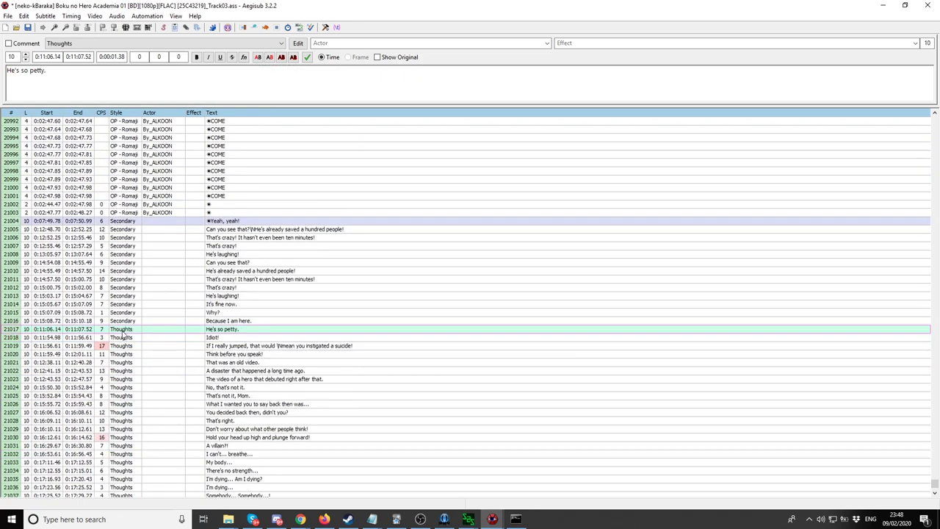
click(152, 212)
scroll(125, 219, up, 20)
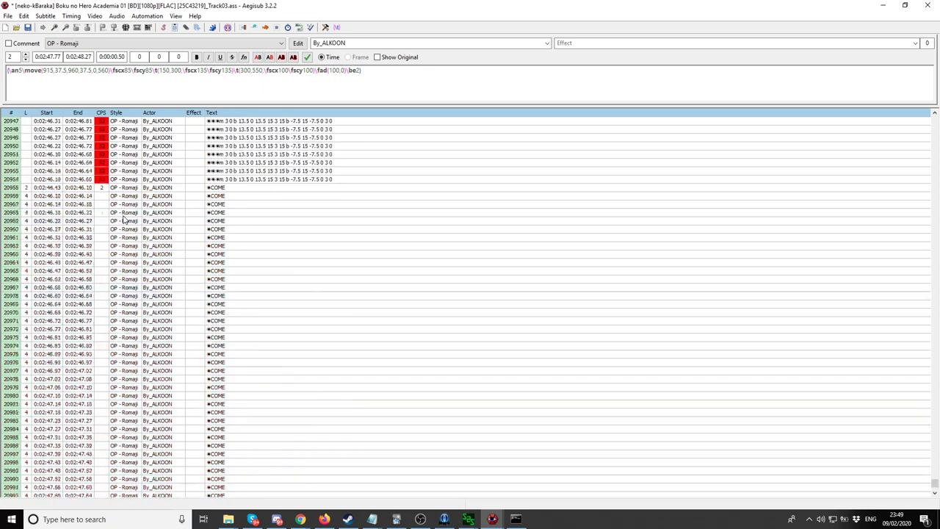
scroll(125, 219, up, 20)
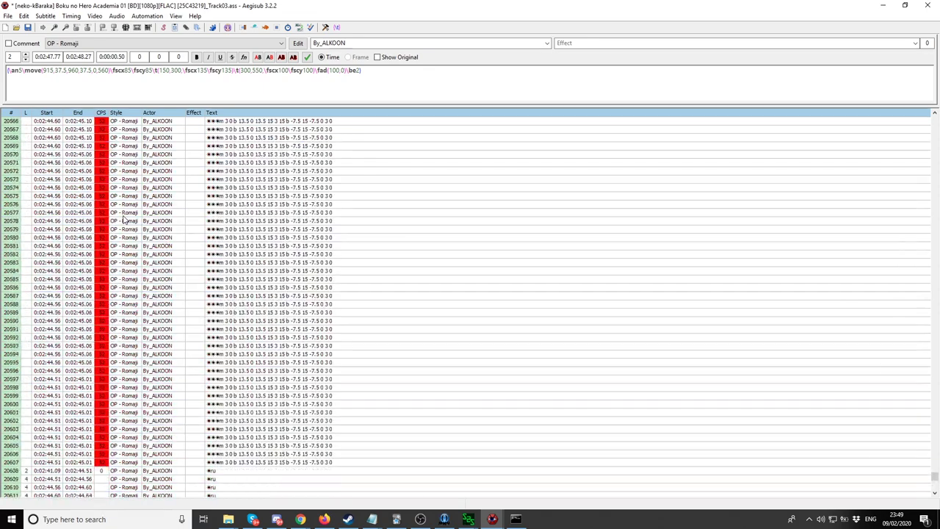
scroll(125, 219, up, 20)
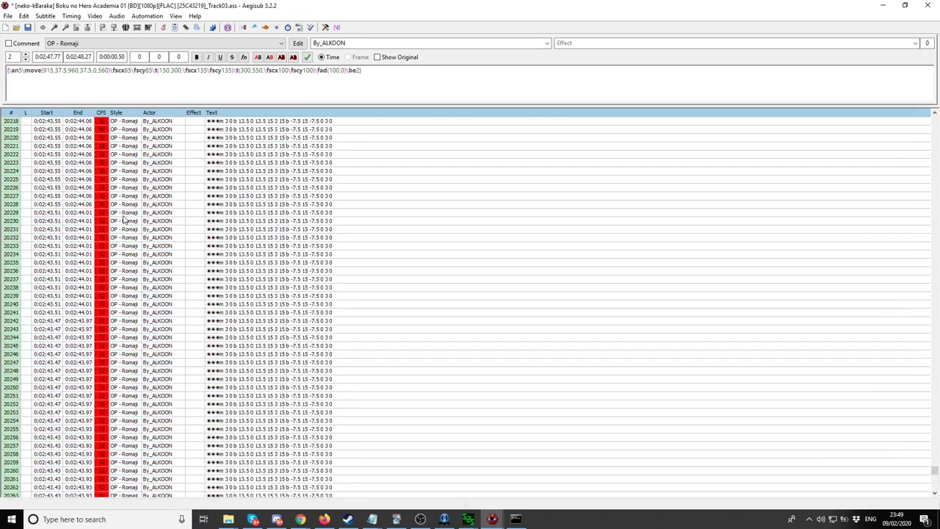
drag(936, 472, 874, 209)
scroll(269, 286, up, 20)
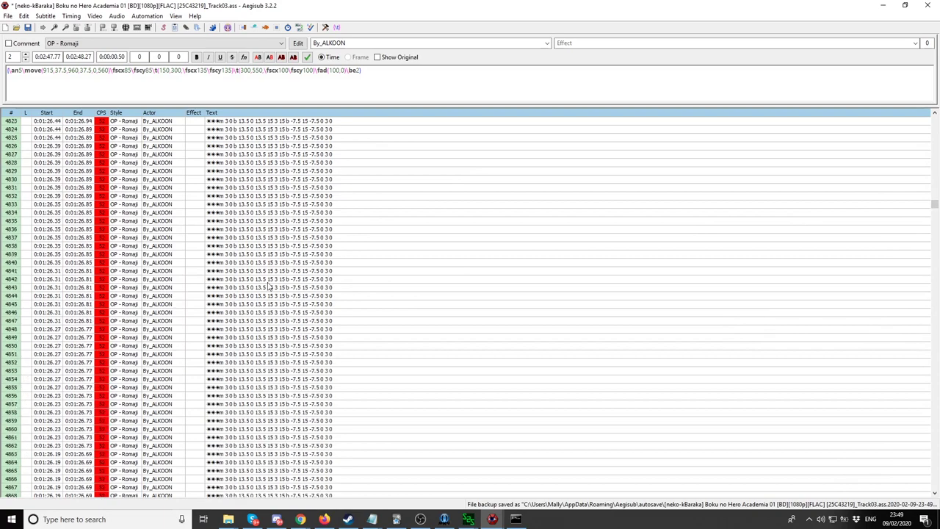
scroll(269, 286, up, 10)
scroll(269, 287, down, 7)
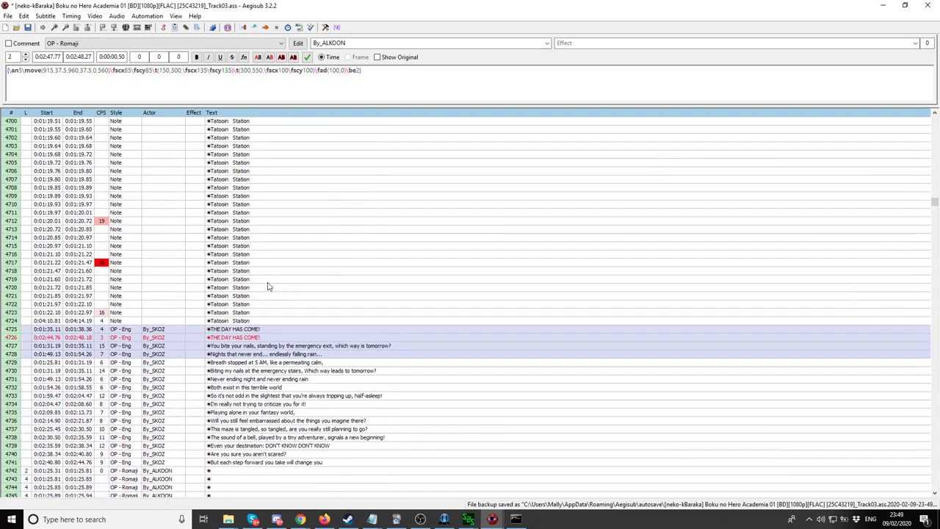
click(125, 329)
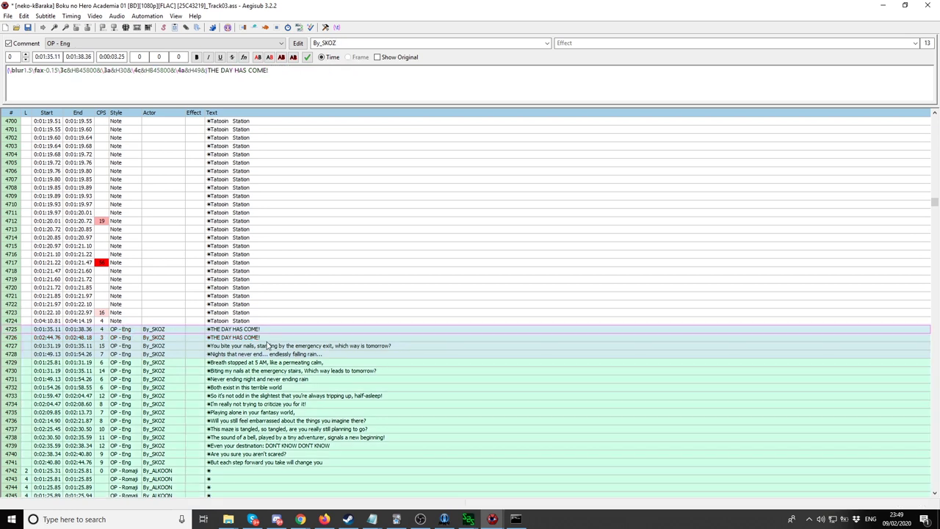
key(ctrl+Delete)
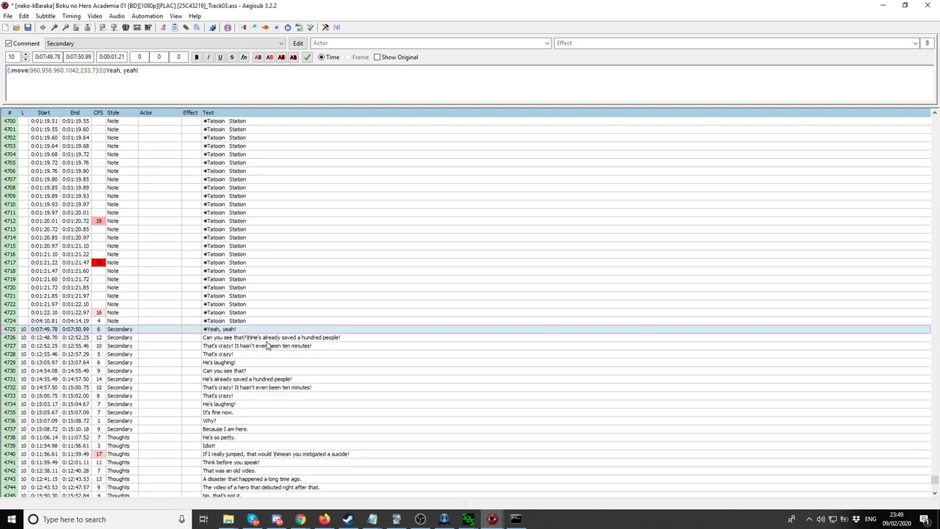
click(133, 321)
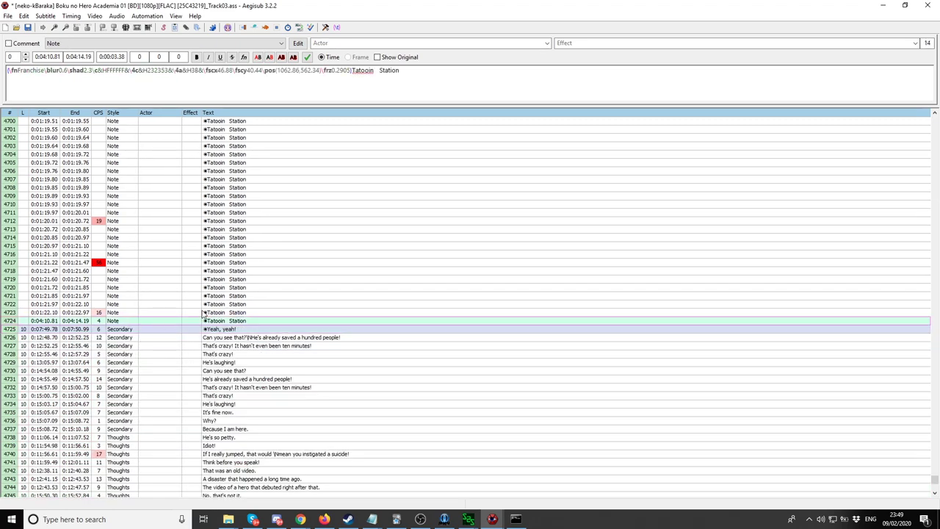
scroll(205, 312, up, 15)
scroll(205, 312, up, 20)
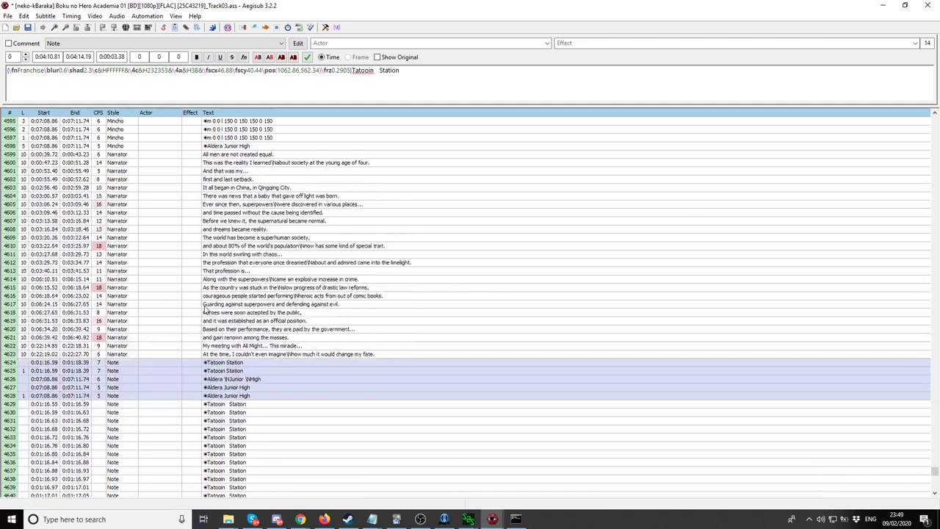
click(115, 364)
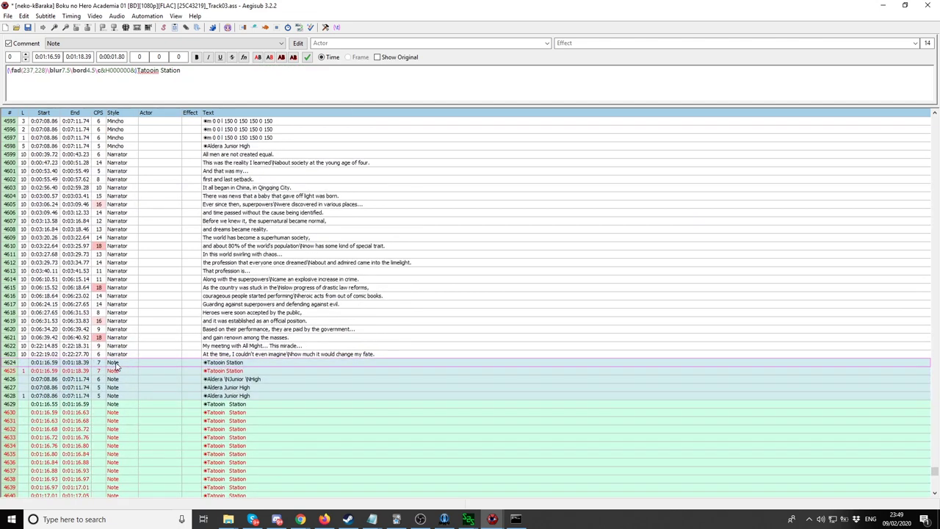
key(ctrl+Delete)
scroll(116, 365, up, 10)
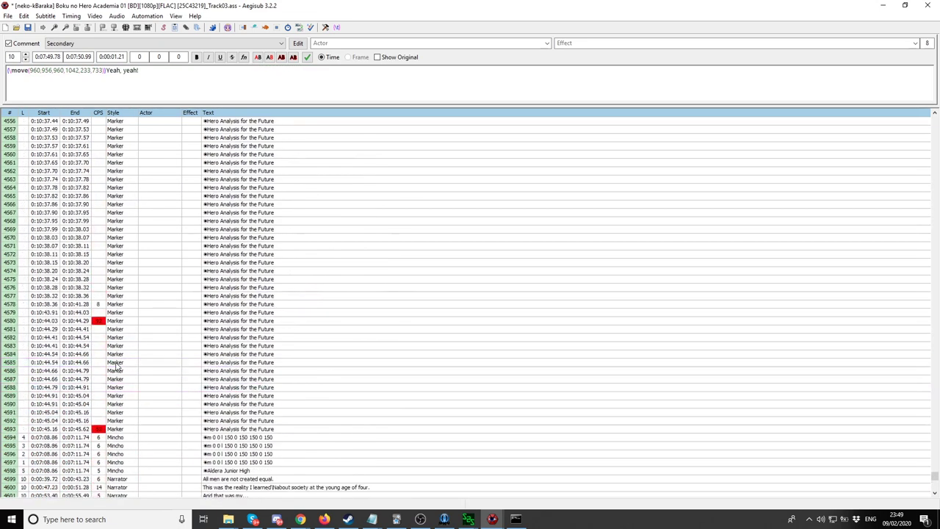
click(157, 390)
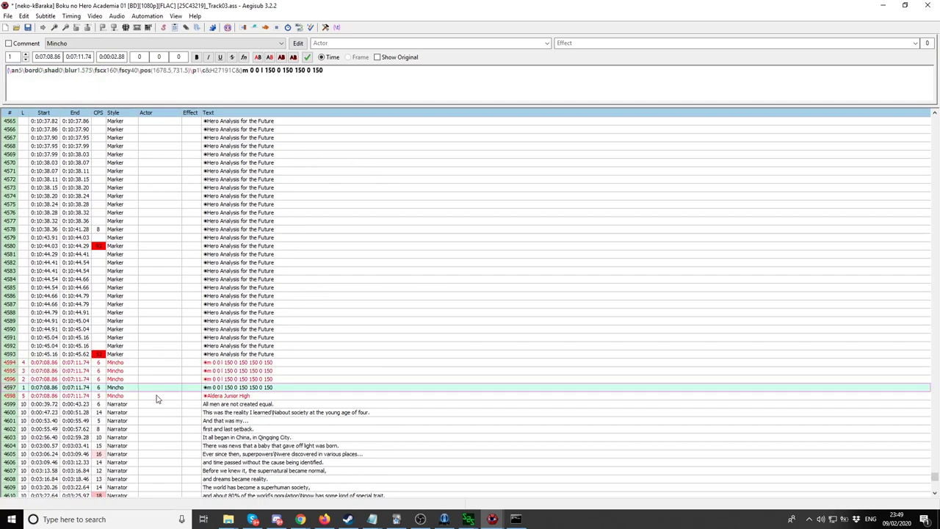
click(177, 394)
scroll(178, 391, up, 20)
scroll(179, 390, down, 7)
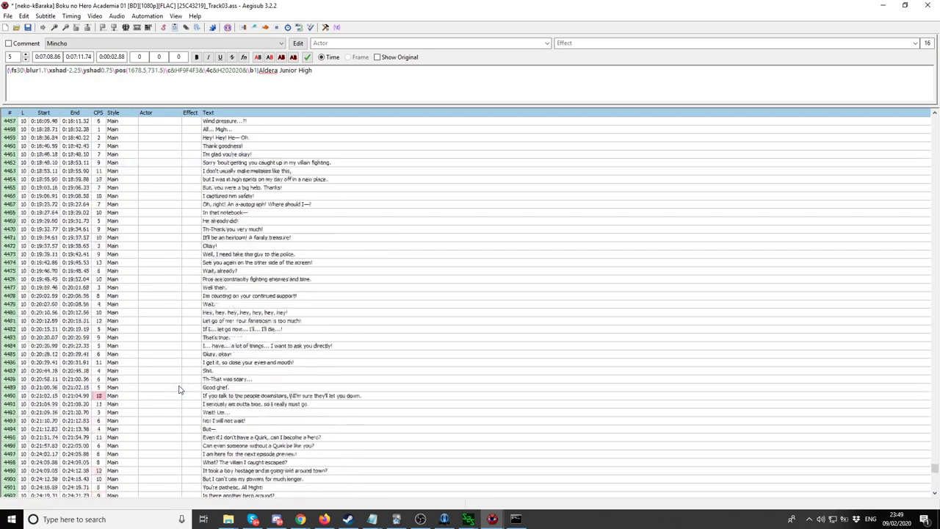
shift+click(139, 365)
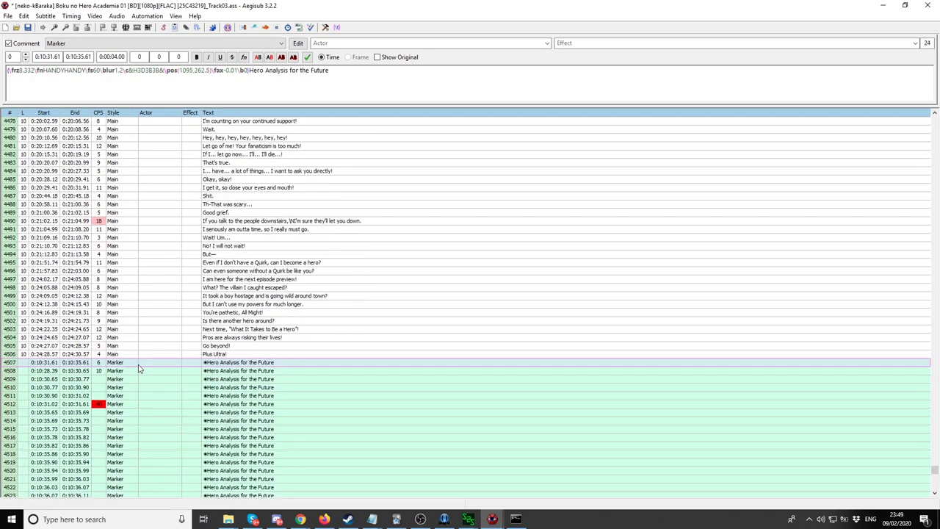
key(ctrl+Delete)
scroll(146, 481, down, 3)
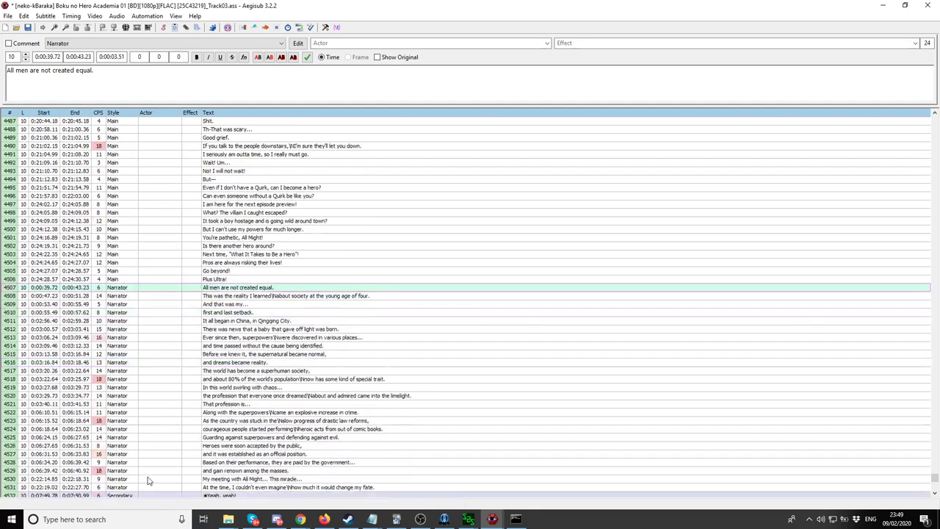
scroll(147, 480, down, 5)
scroll(147, 478, up, 17)
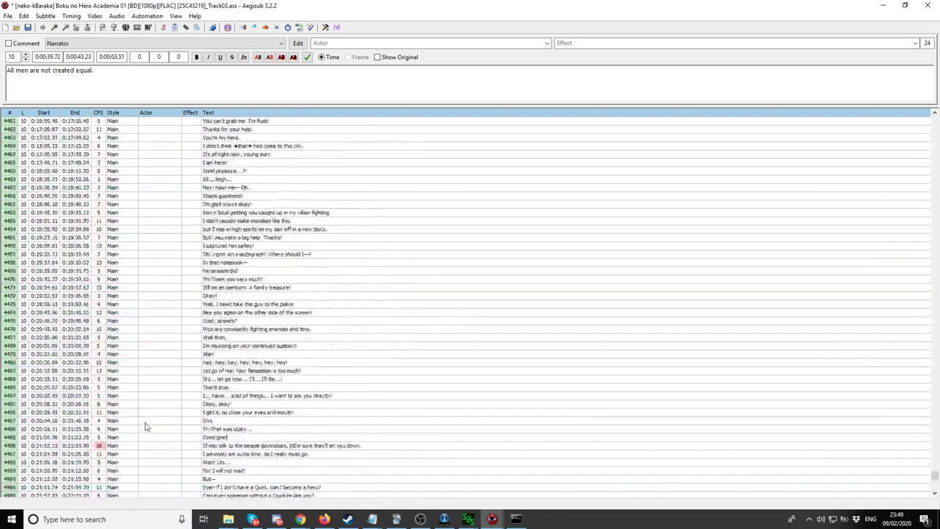
scroll(146, 426, up, 20)
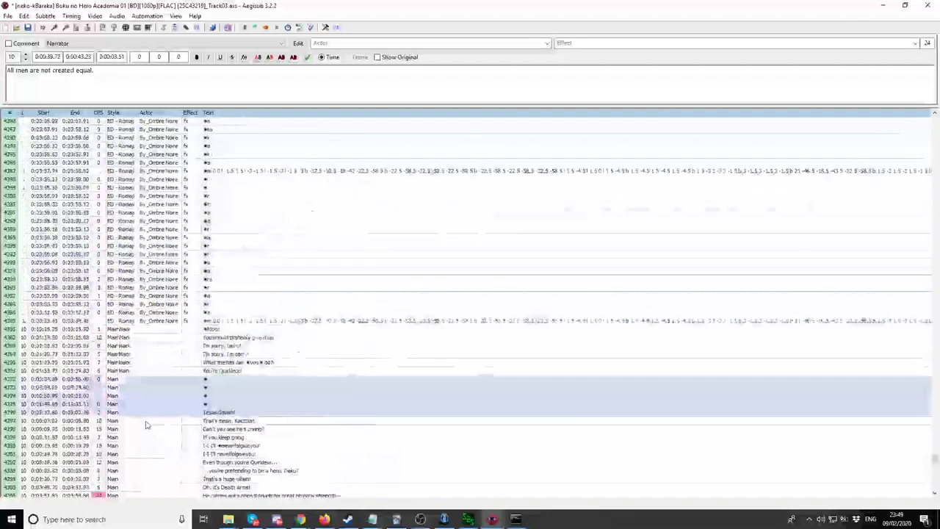
scroll(147, 425, up, 1)
scroll(147, 423, down, 2)
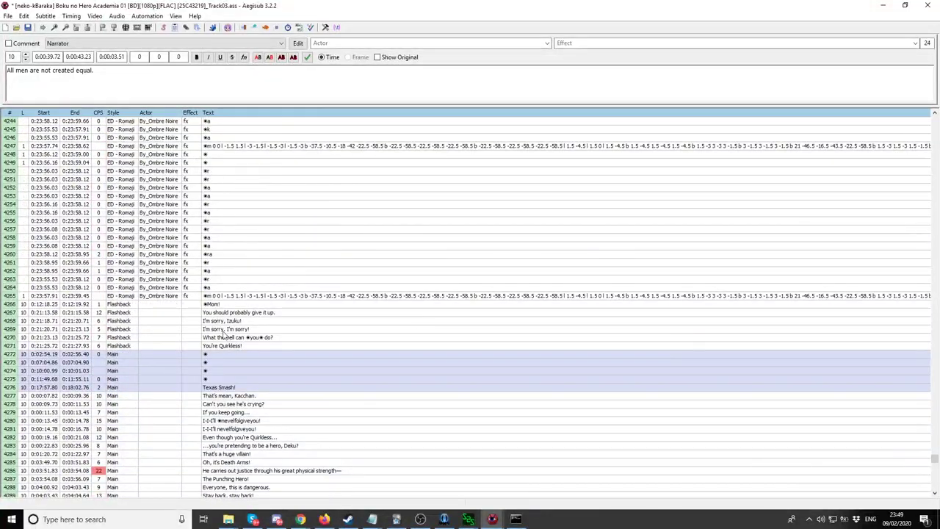
Step: Delete the karaoke effect lines from row 27 down
click(137, 295)
scroll(218, 300, up, 20)
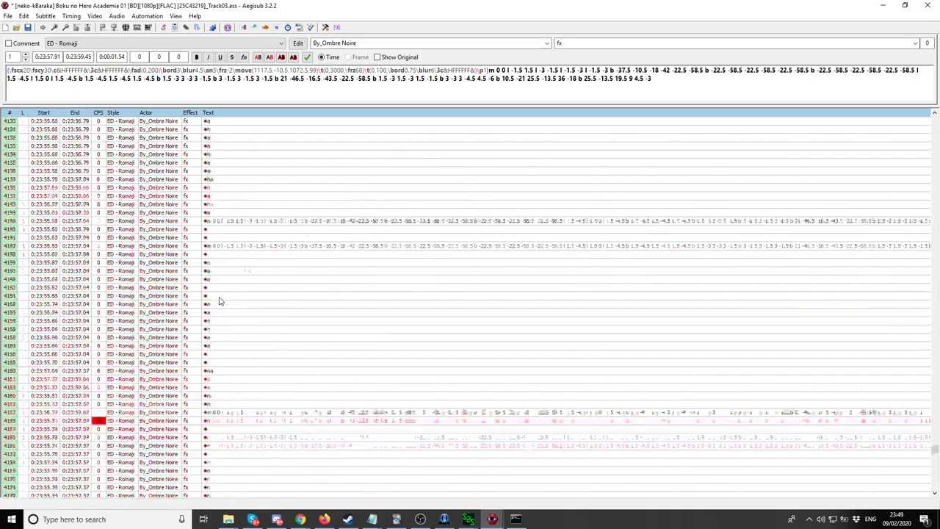
scroll(218, 300, up, 20)
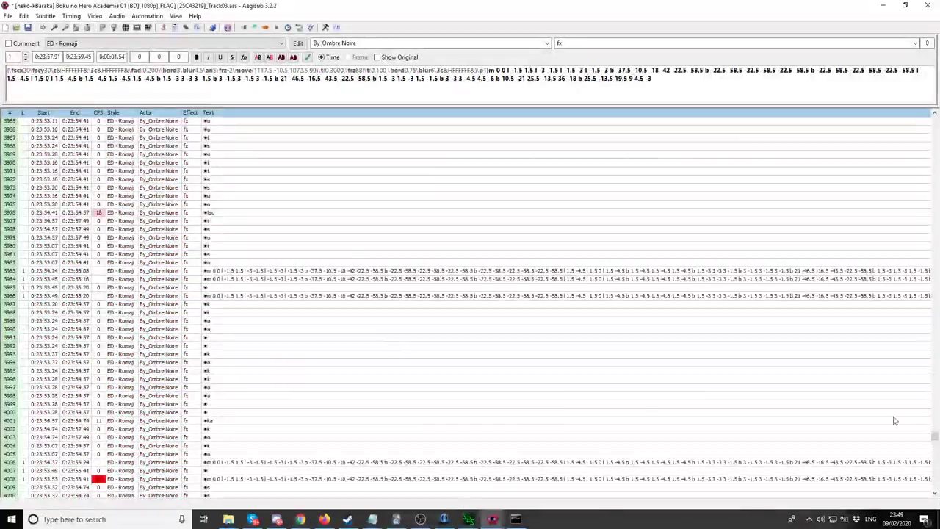
drag(934, 437, 917, 135)
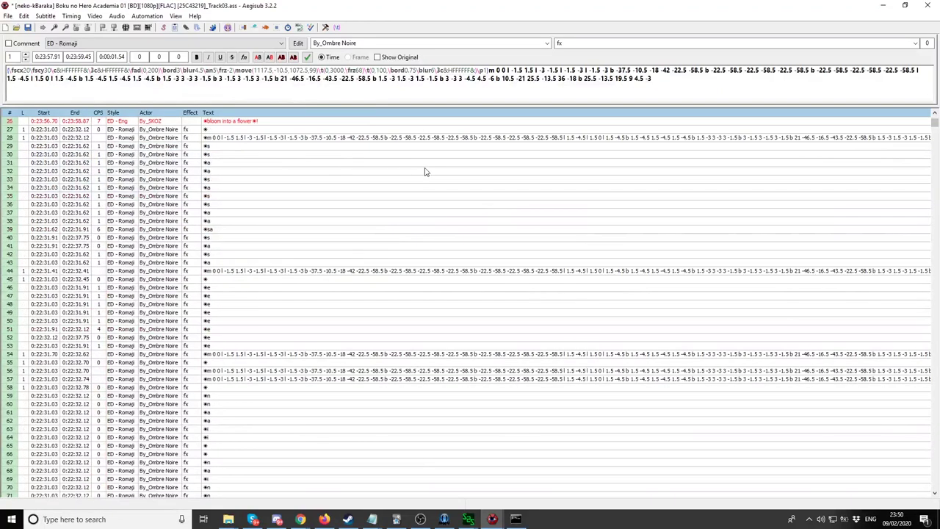
shift+click(152, 131)
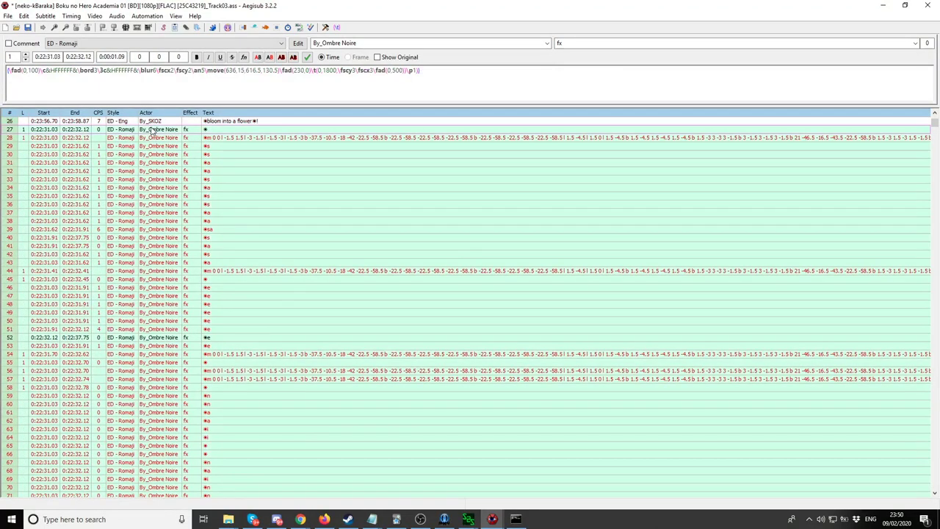
key(ctrl+Delete)
Step: Delete the ED - Eng ending-song lyric lines, rows 5 to 26
scroll(134, 228, up, 4)
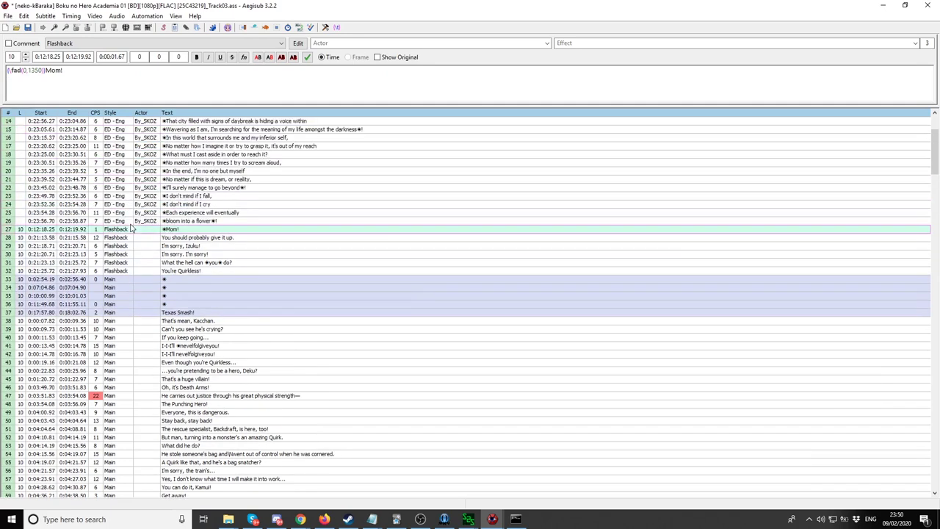
click(74, 312)
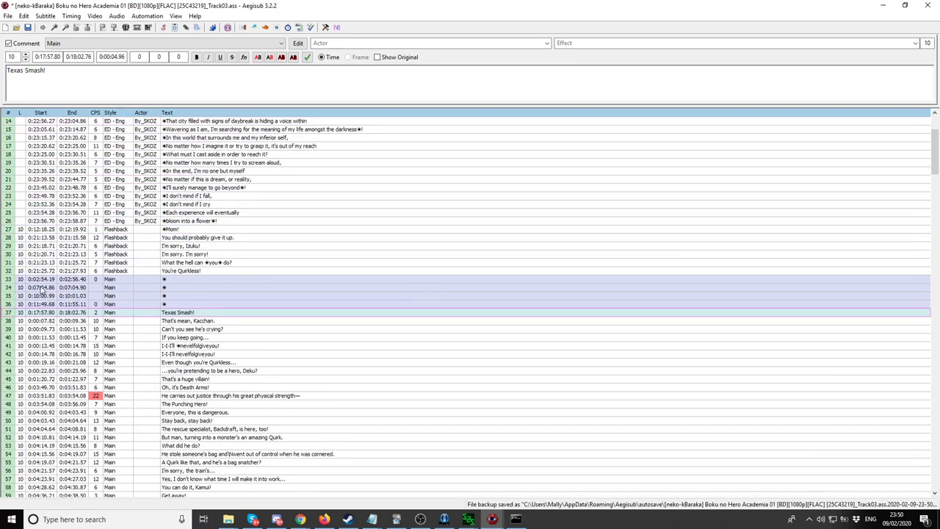
scroll(51, 288, up, 3)
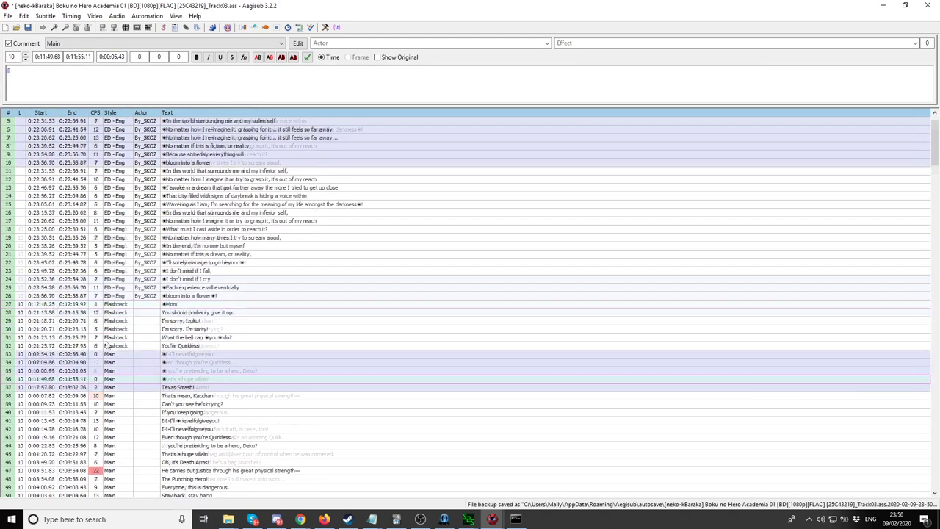
click(137, 295)
scroll(213, 279, up, 2)
shift+click(97, 154)
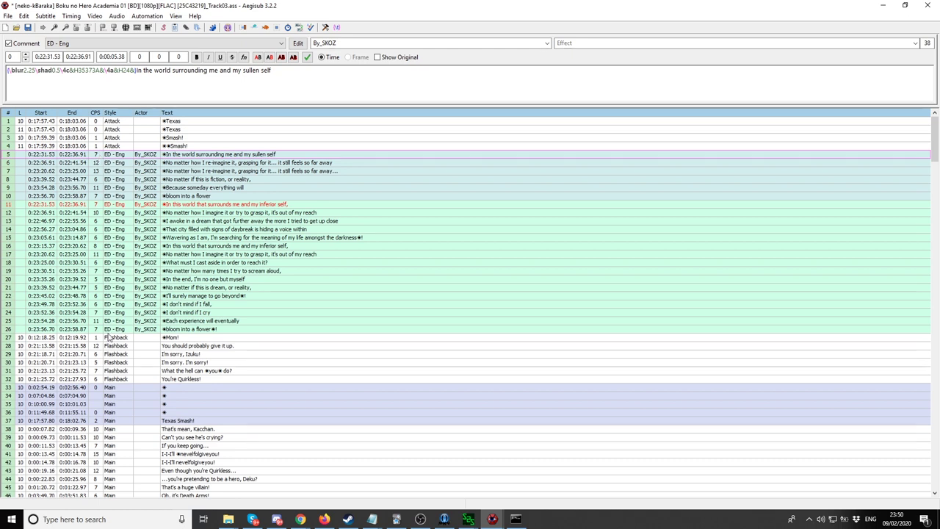
click(107, 337)
click(109, 328)
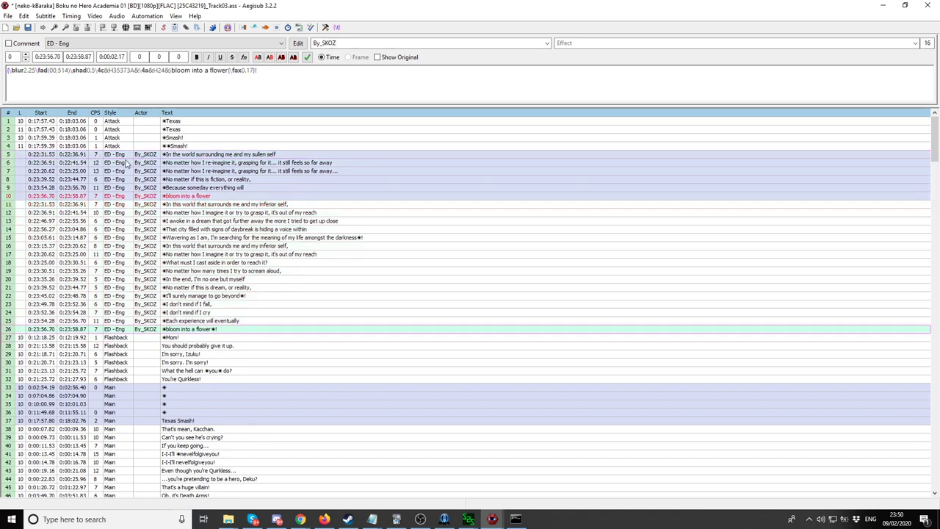
key(ctrl+z)
key(ctrl+Delete)
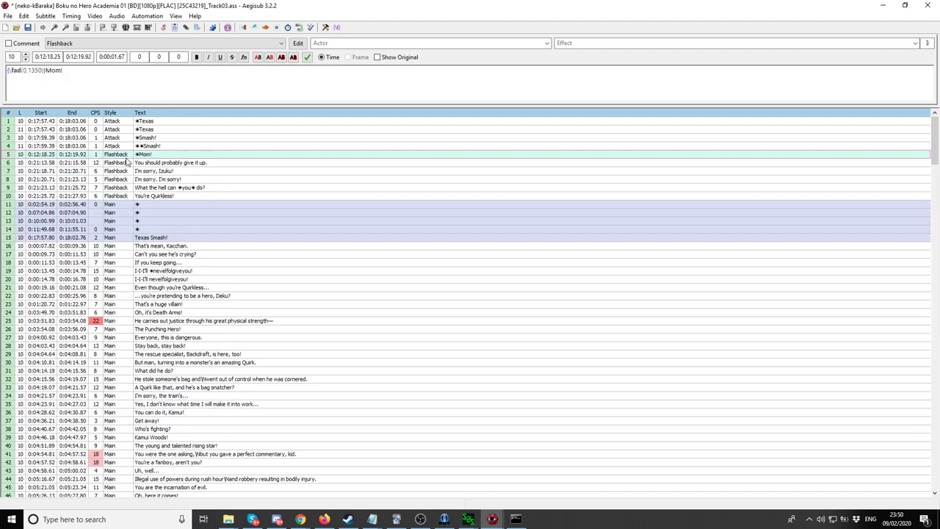
Step: Delete the stray Main lines 11 to 15 and review the remaining list
click(126, 239)
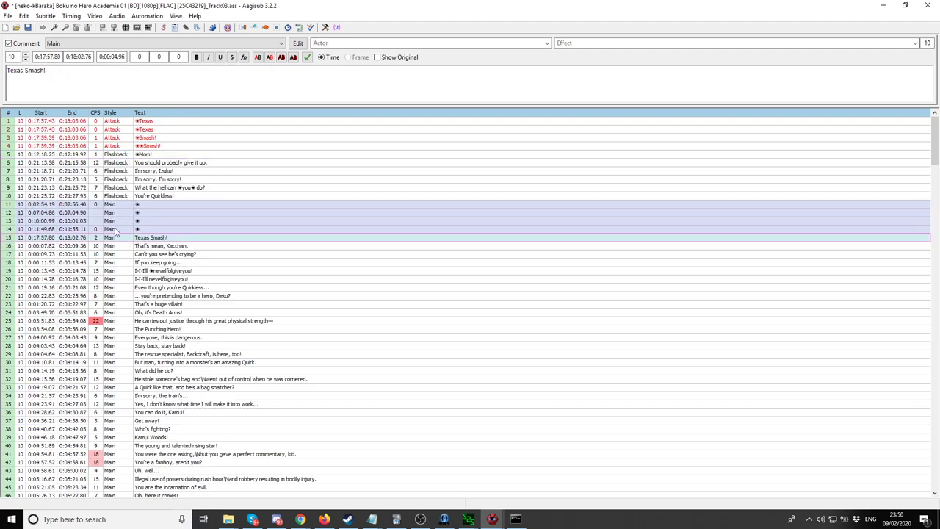
shift+click(119, 205)
key(ctrl+Delete)
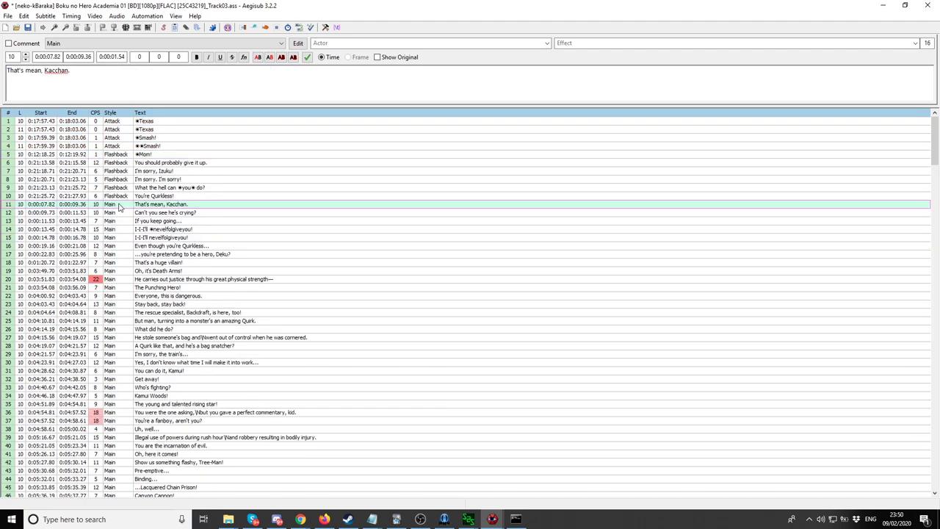
scroll(295, 264, down, 20)
scroll(295, 264, down, 20)
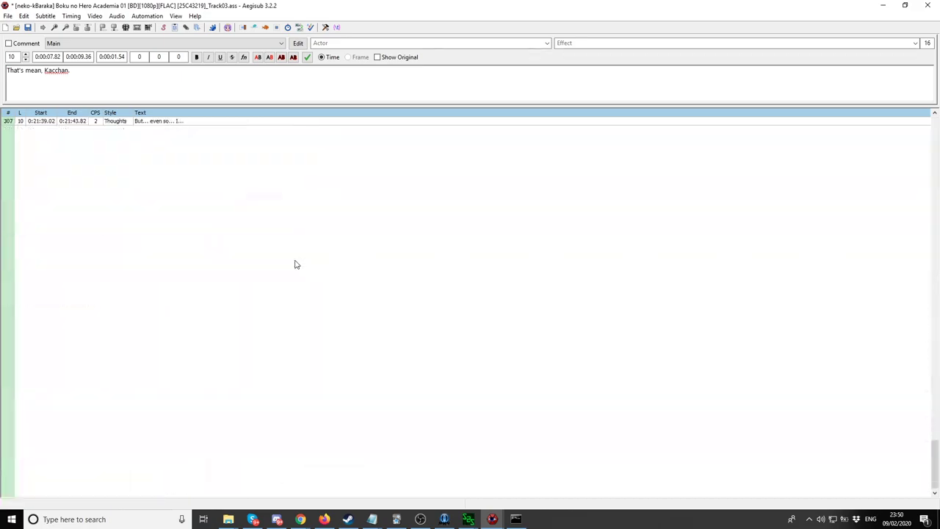
scroll(293, 262, up, 6)
scroll(354, 393, up, 20)
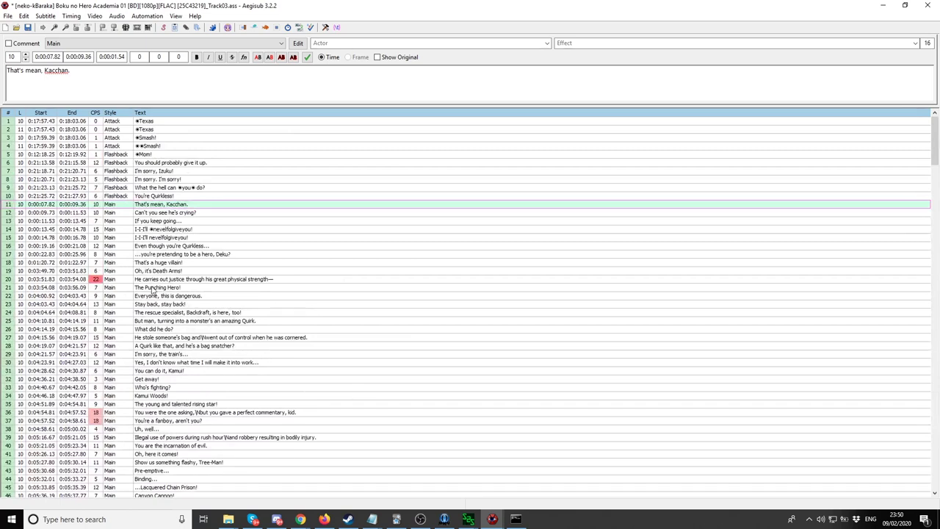
Step: Close the subtitle editor and select the earlier JA_FIXED.ass output in the episode folder
click(925, 5)
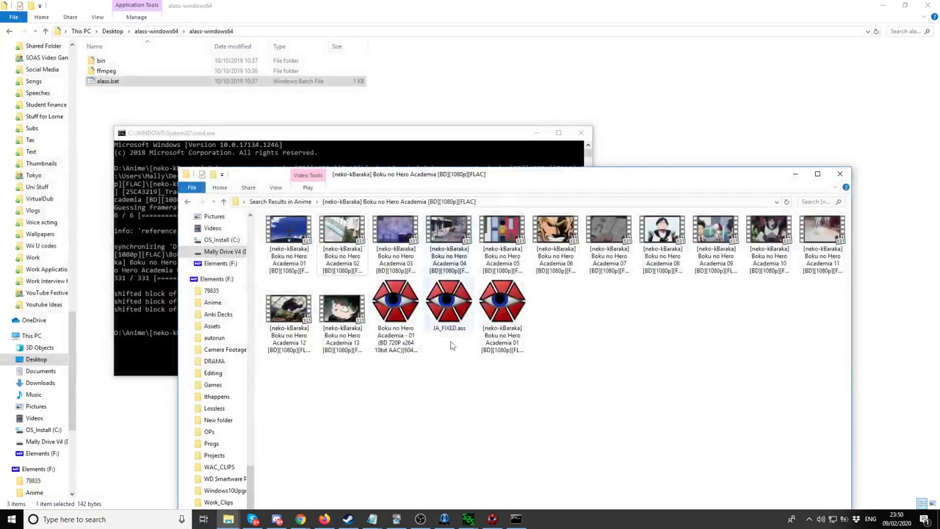
click(321, 138)
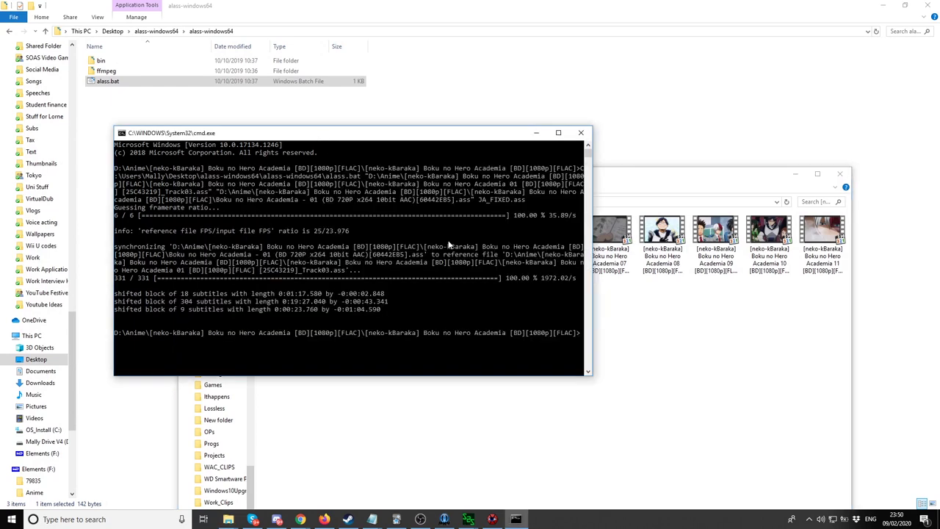
click(712, 443)
click(446, 310)
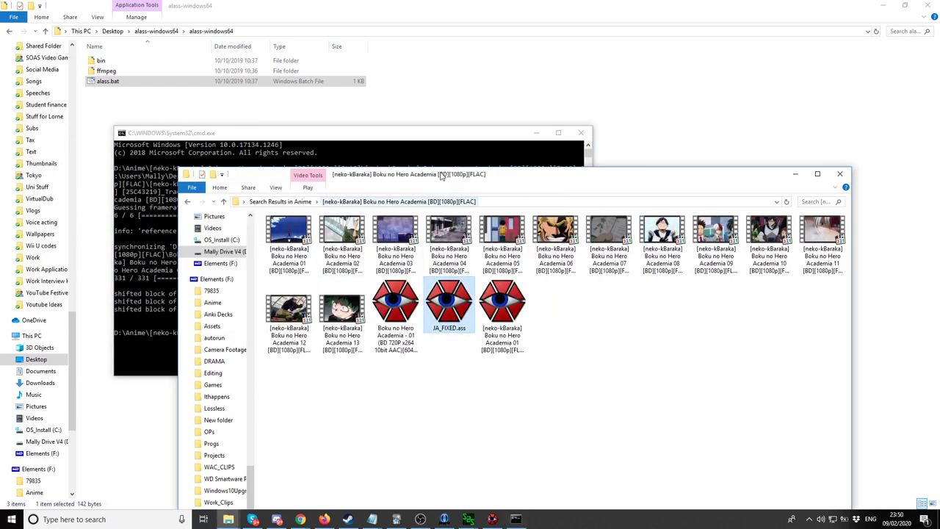
click(444, 133)
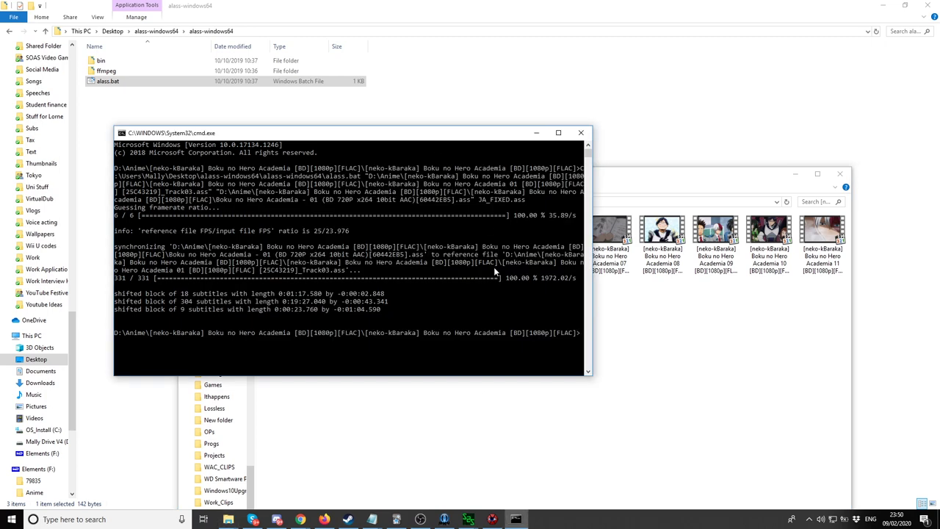
Step: Rerun the previous alass command with the output renamed to JA_FIXED_2.ass
key(Up)
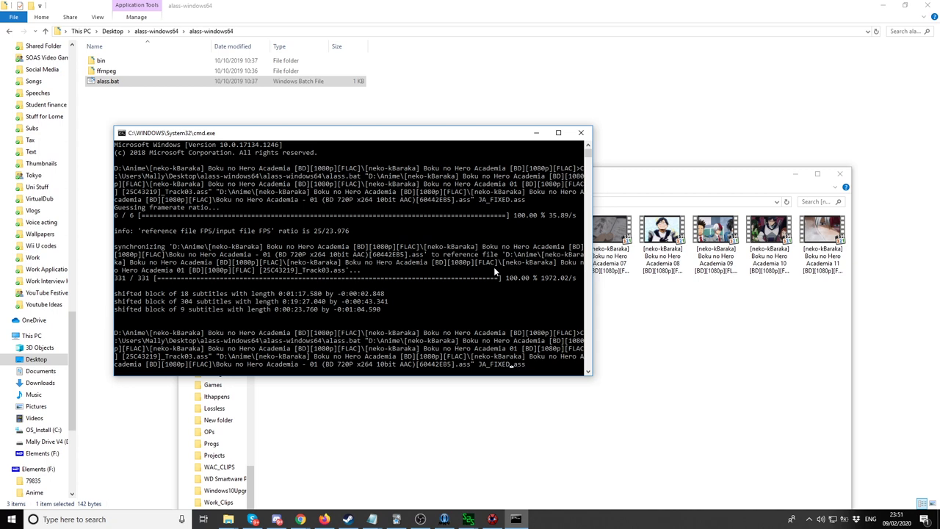
text(_2)
click(420, 519)
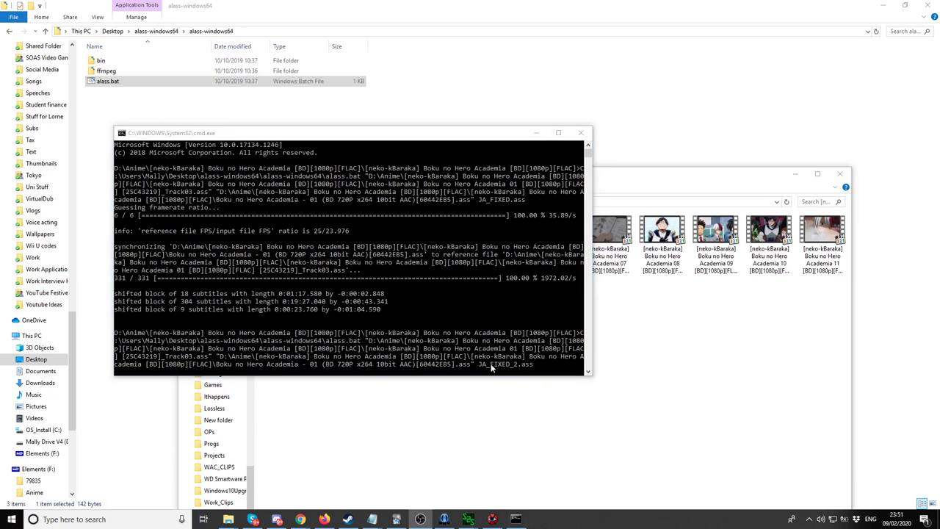
click(548, 365)
key(Return)
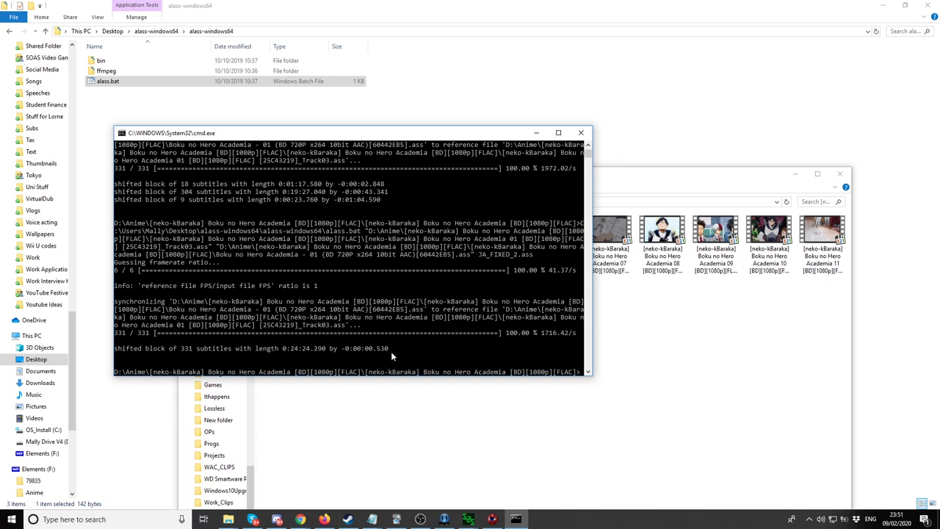
Step: Play episode 01 in MPC-HC and jump to around 08:17 to confirm the Japanese subtitles show
click(502, 413)
double_click(296, 249)
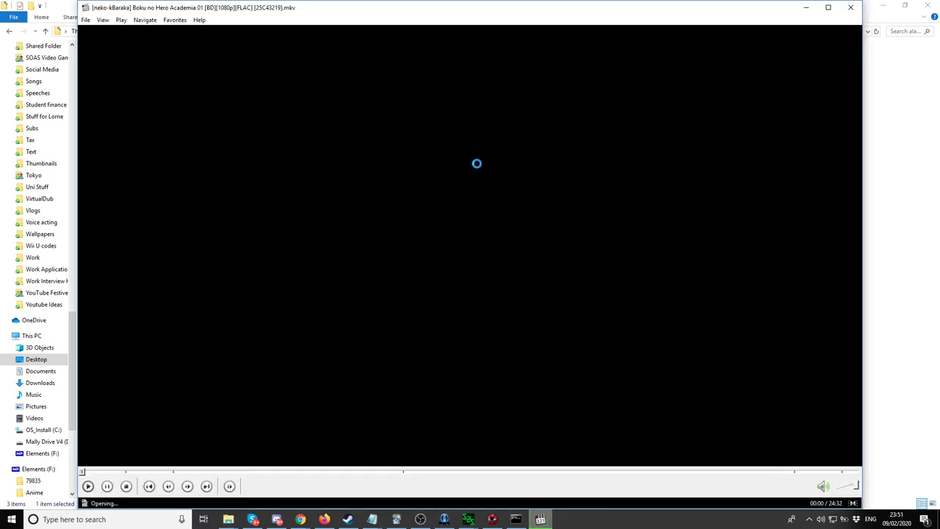
drag(553, 10, 202, 429)
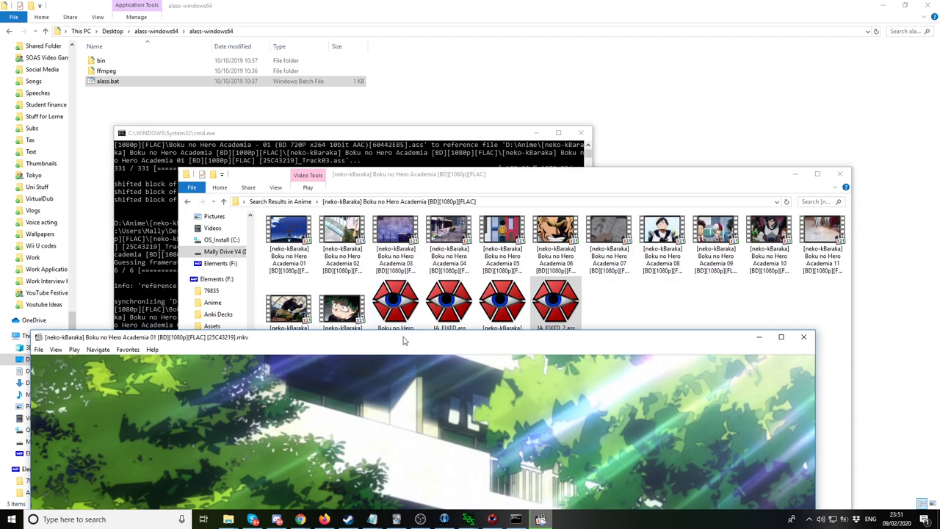
drag(402, 340, 416, 18)
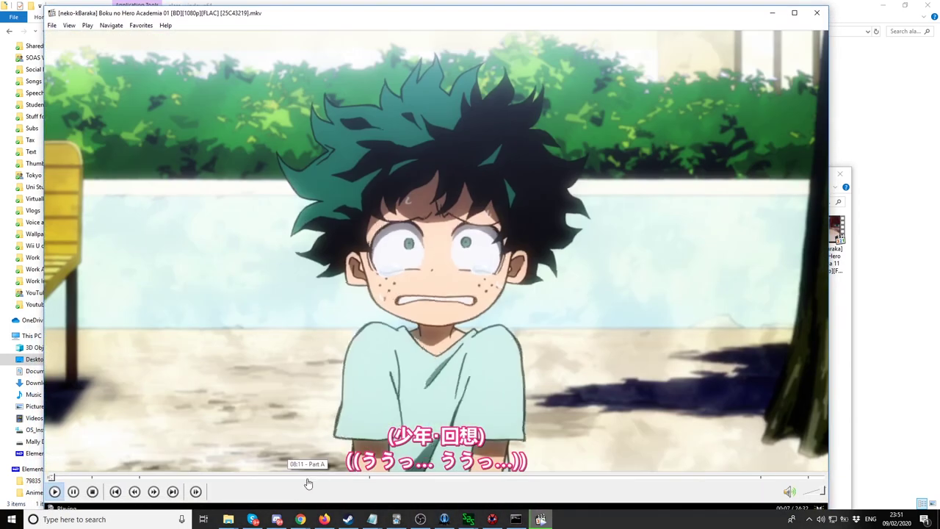
click(307, 478)
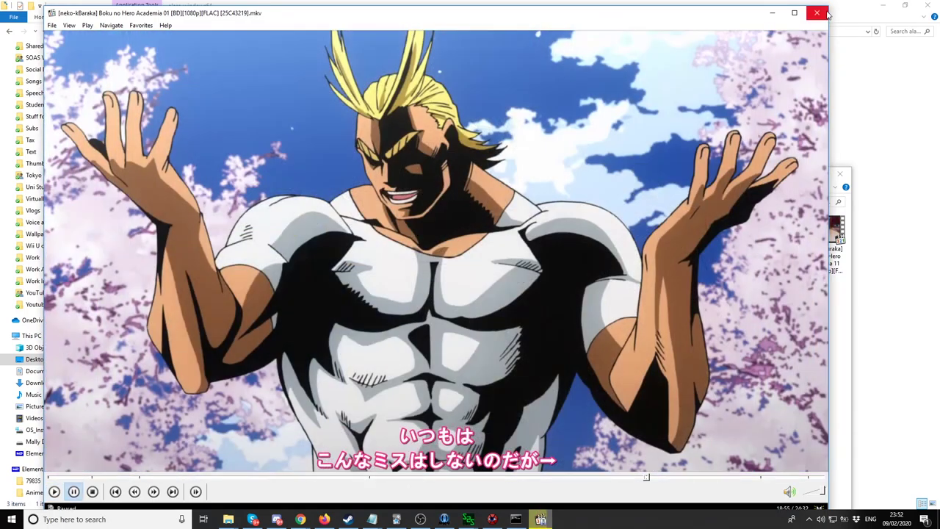
click(817, 13)
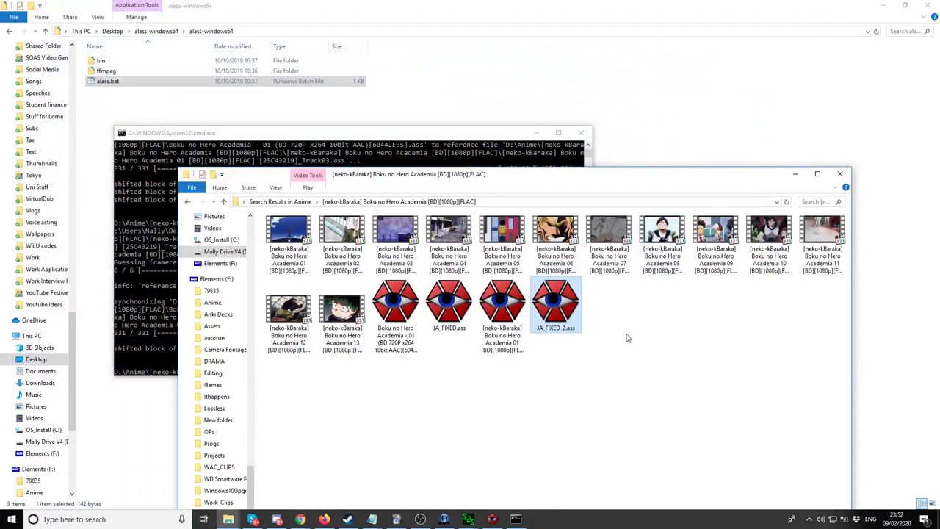